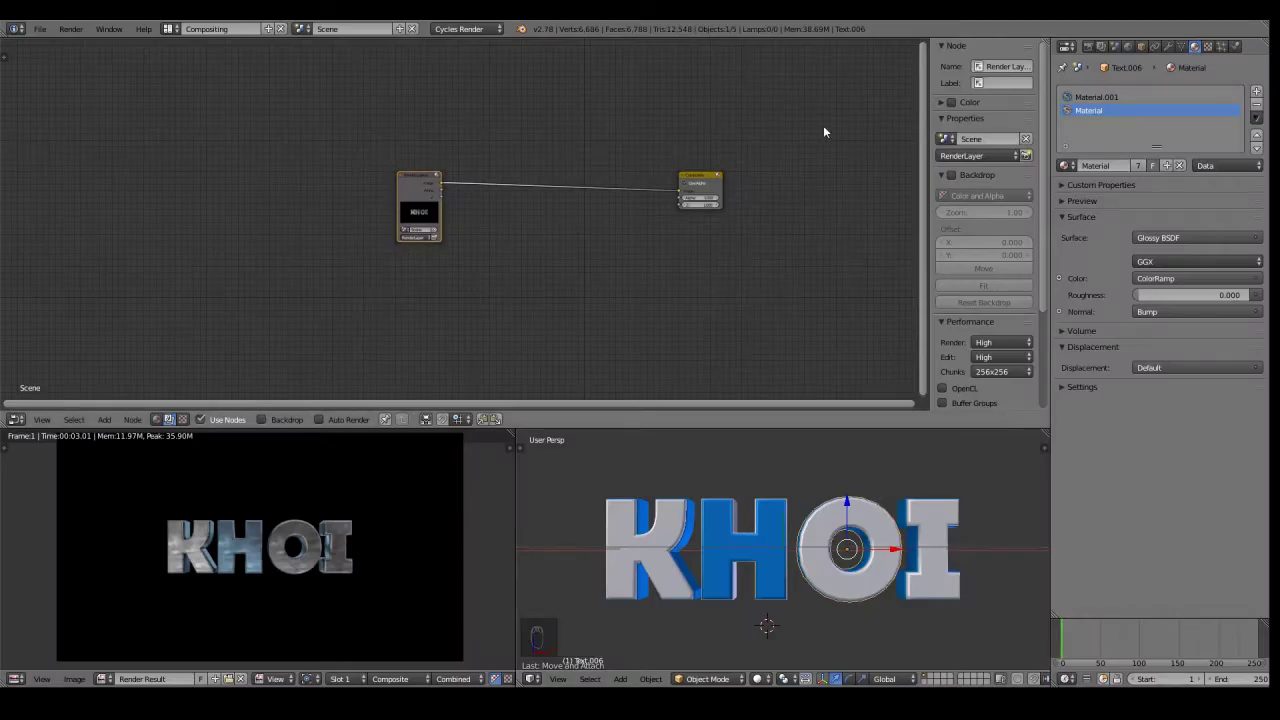
{"action": "scroll", "coordinate": [637, 230], "scroll_direction": "down", "scroll_amount": 1}
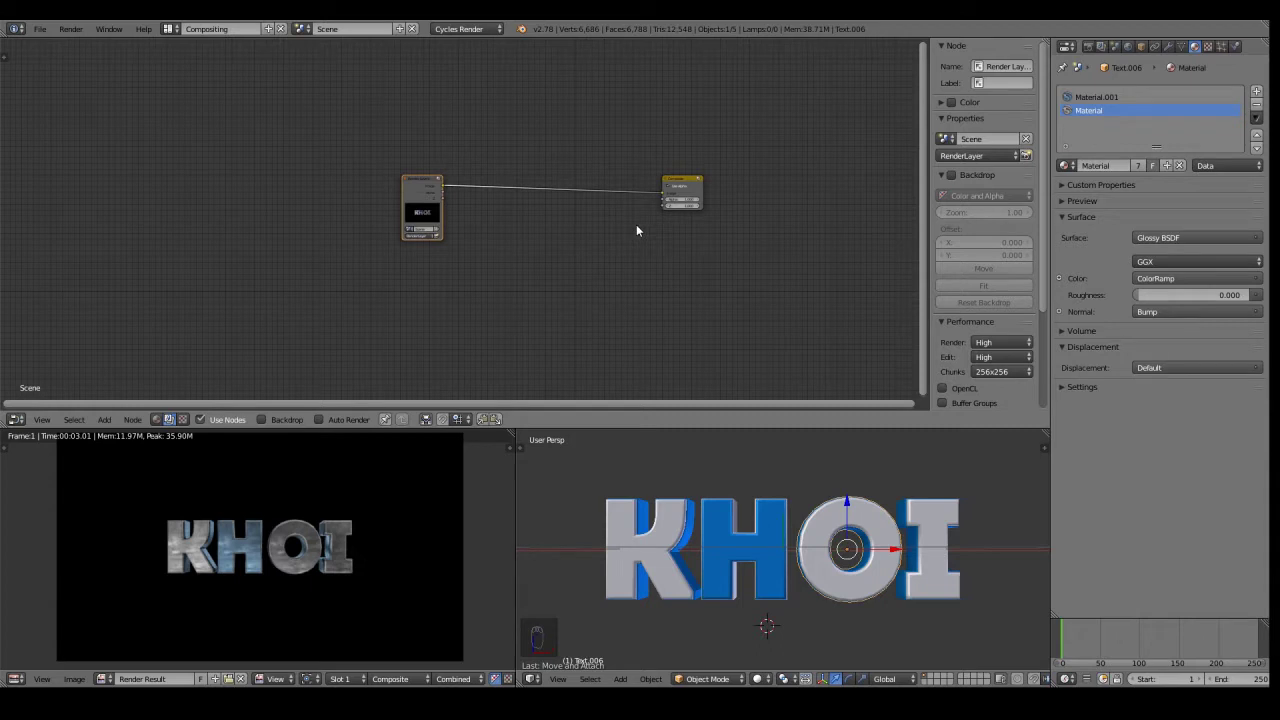
{"action": "scroll", "coordinate": [608, 103], "scroll_direction": "up", "scroll_amount": 4}
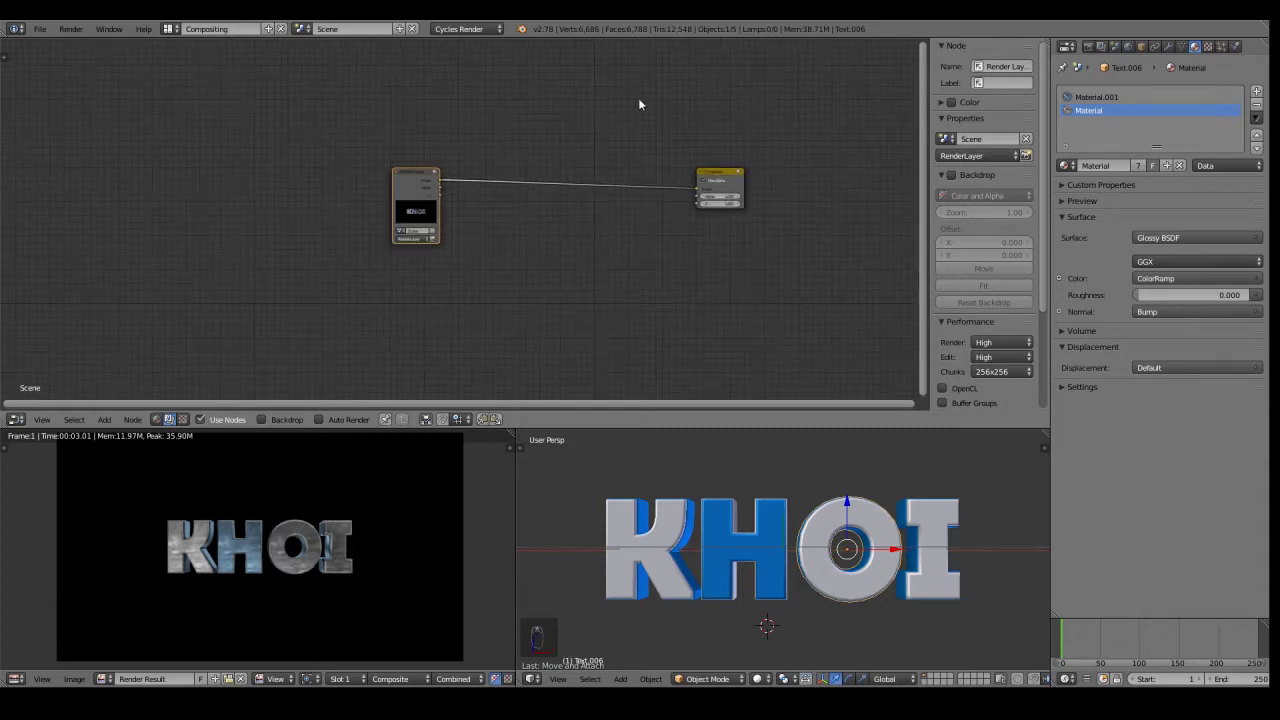
{"action": "scroll", "coordinate": [365, 472], "scroll_direction": "down", "scroll_amount": 1}
{"action": "scroll", "coordinate": [307, 484], "scroll_direction": "up", "scroll_amount": 2}
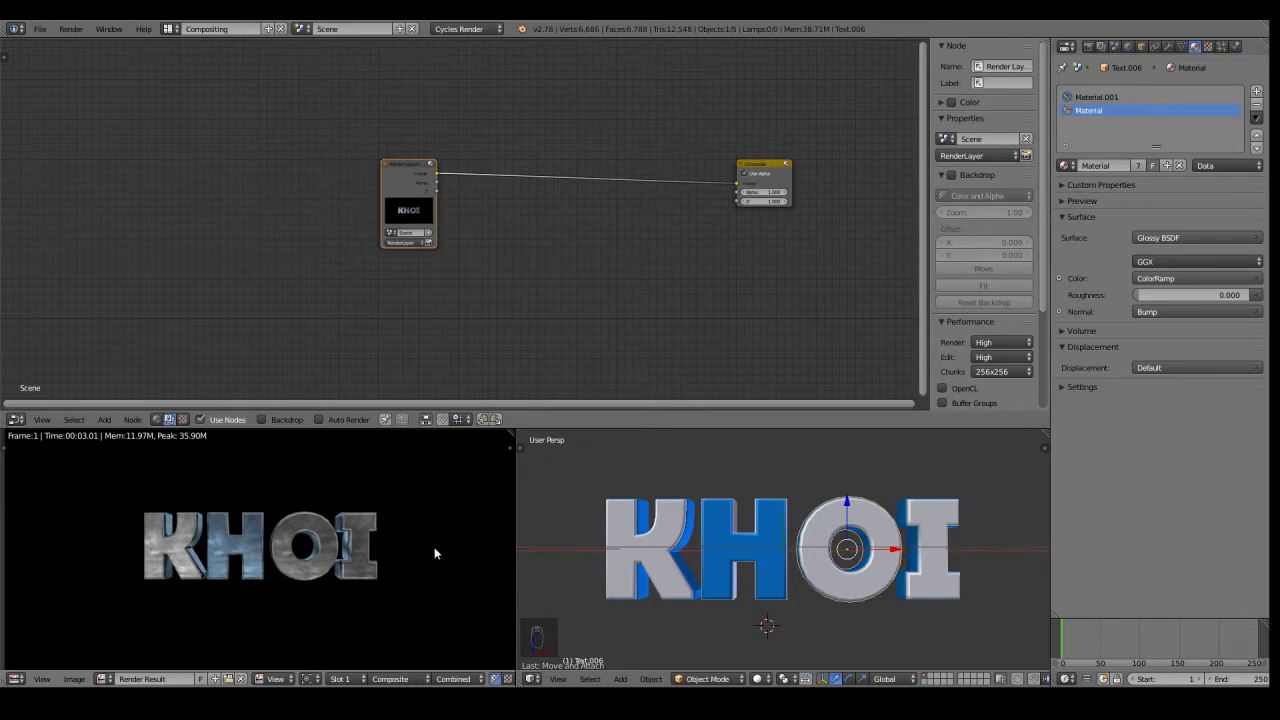
- Nudge the Render Layers node slightly away from the Composite node
{"action": "right_click", "coordinate": [418, 182]}
{"action": "key", "text": "g"}
{"action": "right_click", "coordinate": [389, 183]}
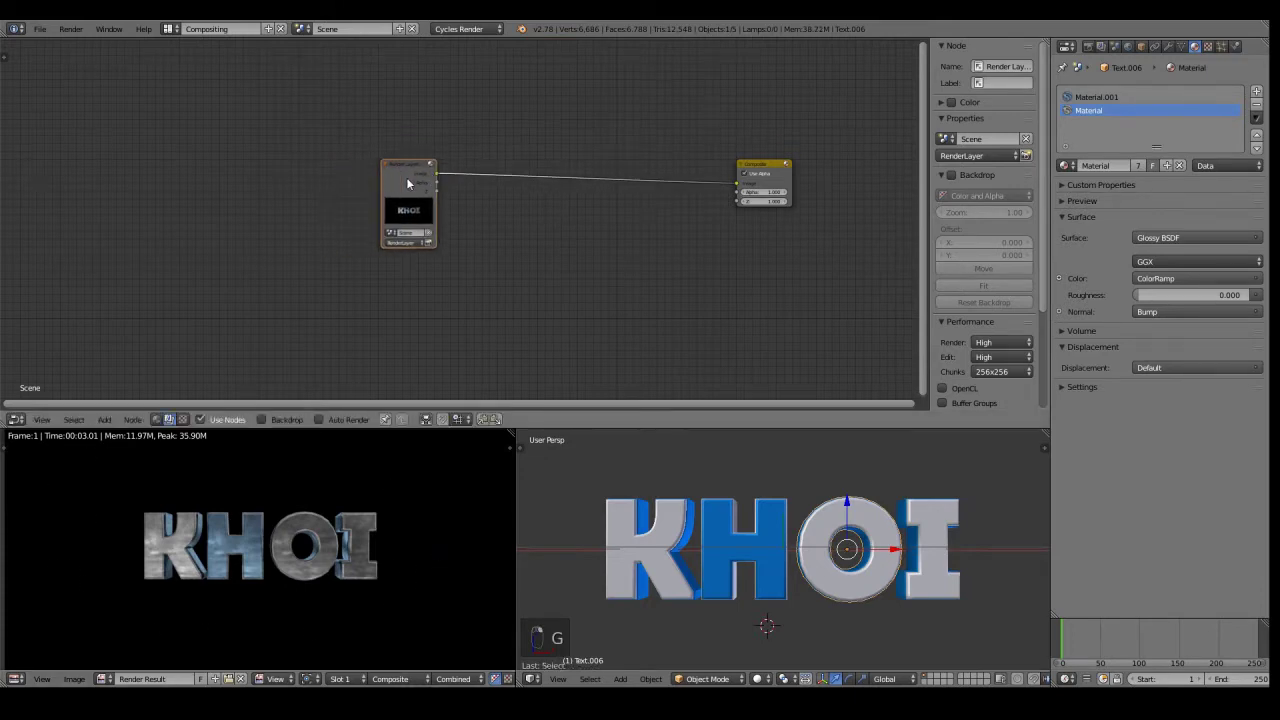
{"action": "key", "text": "g"}
{"action": "left_click", "coordinate": [406, 200]}
{"action": "scroll", "coordinate": [517, 200], "scroll_direction": "up", "scroll_amount": 2}
{"action": "scroll", "coordinate": [630, 185], "scroll_direction": "down", "scroll_amount": 2}
{"action": "middle_click_drag", "start_coordinate": [725, 178], "coordinate": [621, 211]}
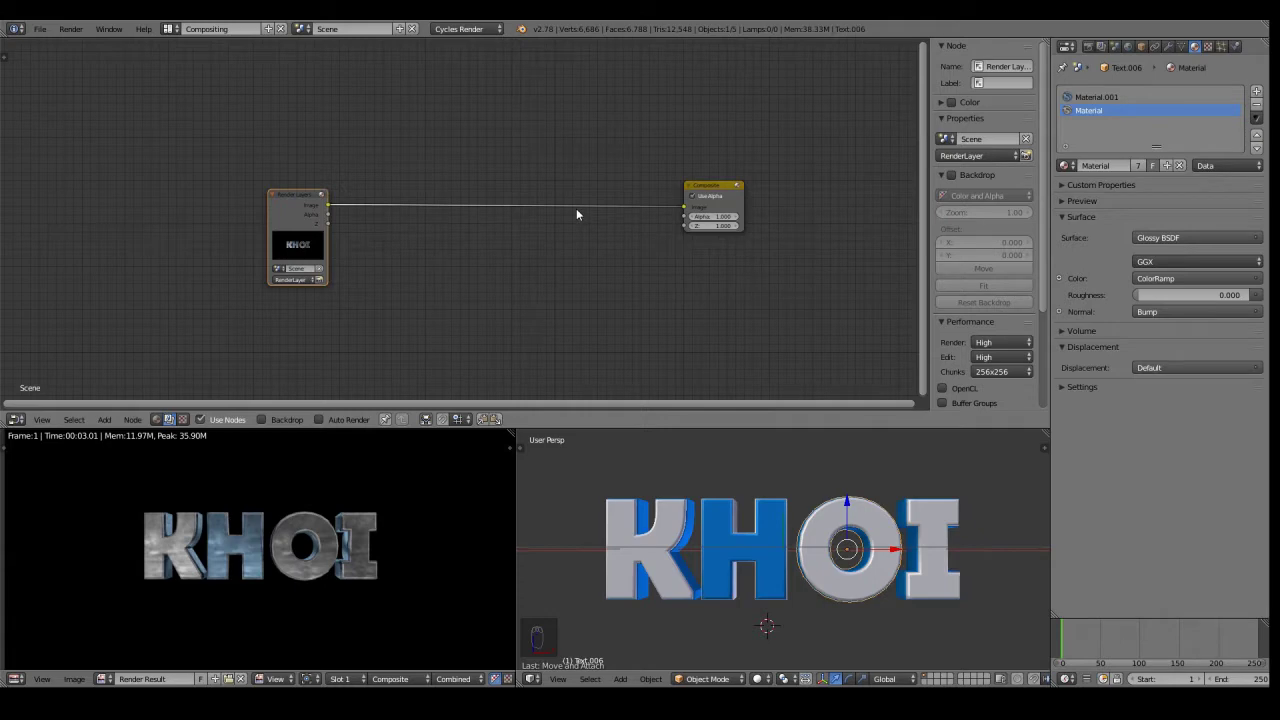
- Show the scene's render settings and move the Render Layers node much farther away from the Composite node
{"action": "scroll", "coordinate": [325, 518], "scroll_direction": "up", "scroll_amount": 1}
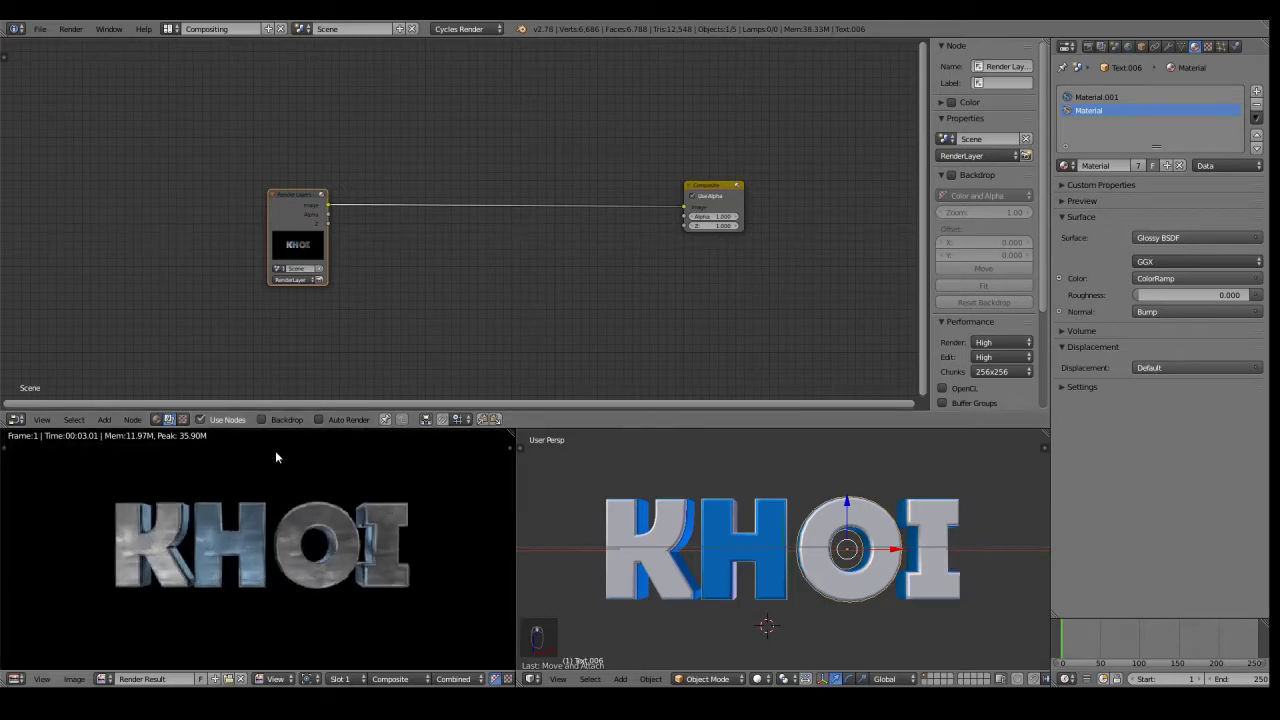
{"action": "scroll", "coordinate": [330, 646], "scroll_direction": "down", "scroll_amount": 1}
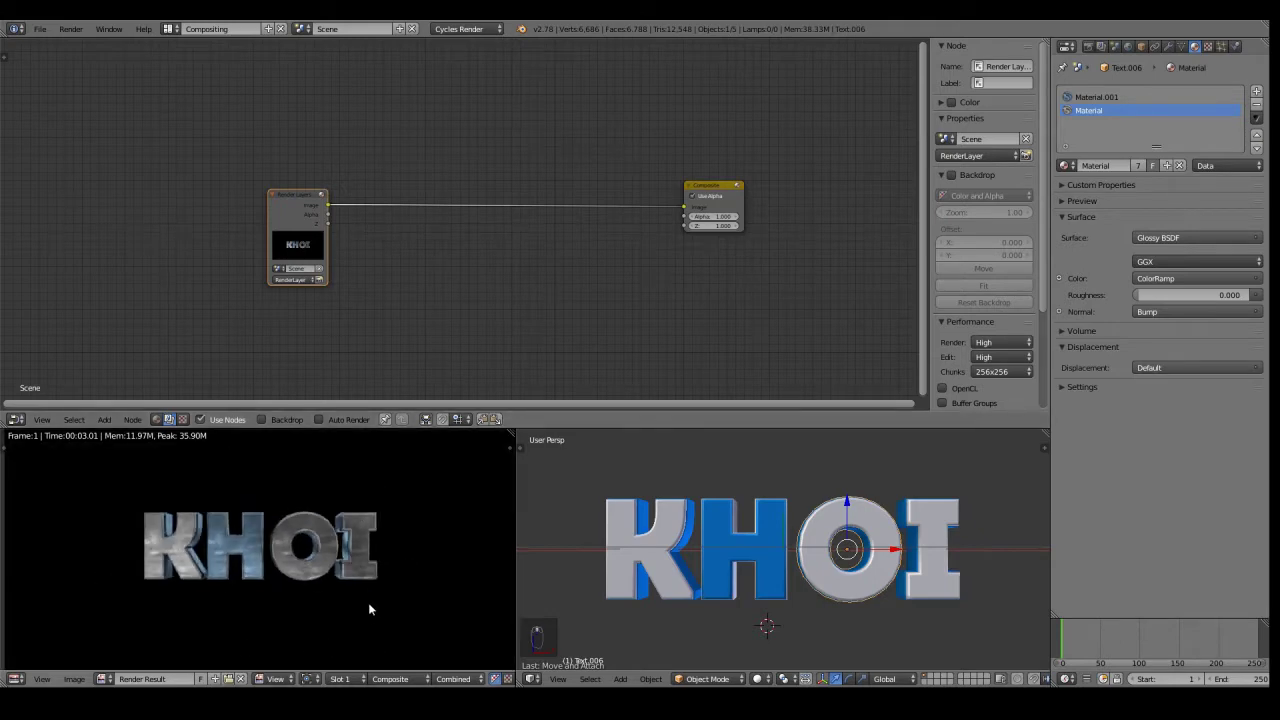
{"action": "left_click", "coordinate": [1088, 47]}
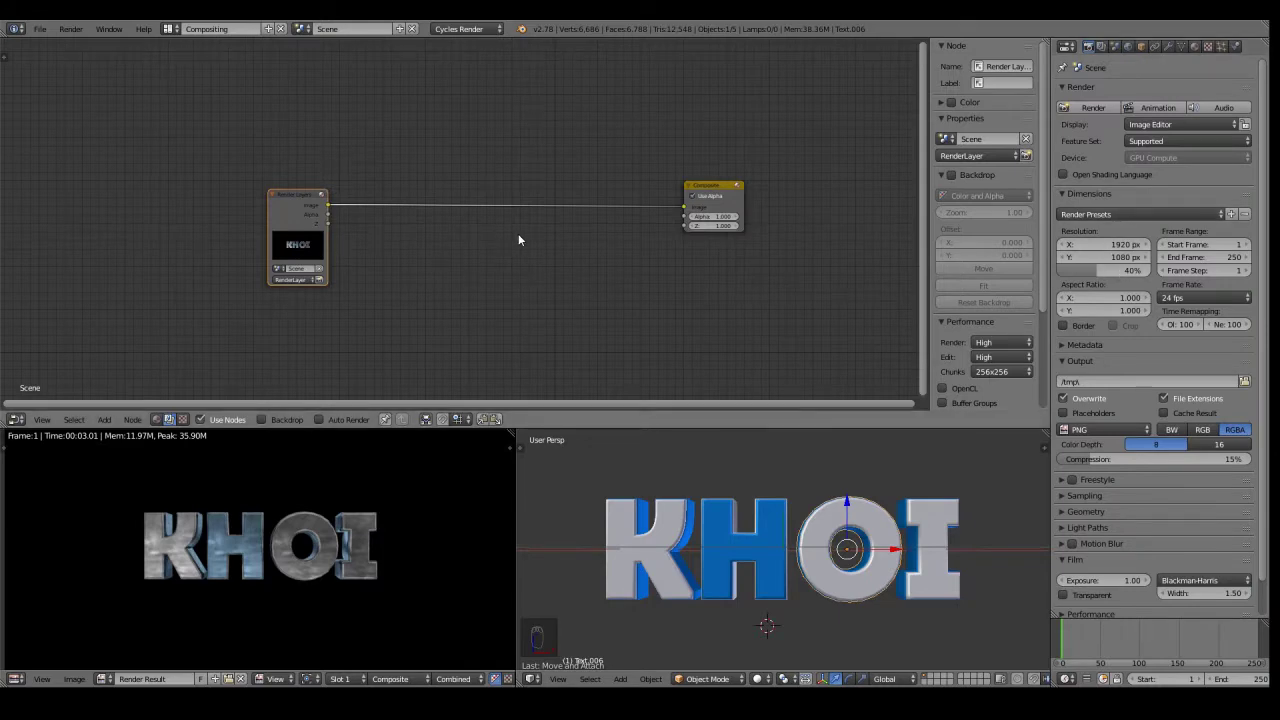
{"action": "right_click", "coordinate": [293, 200]}
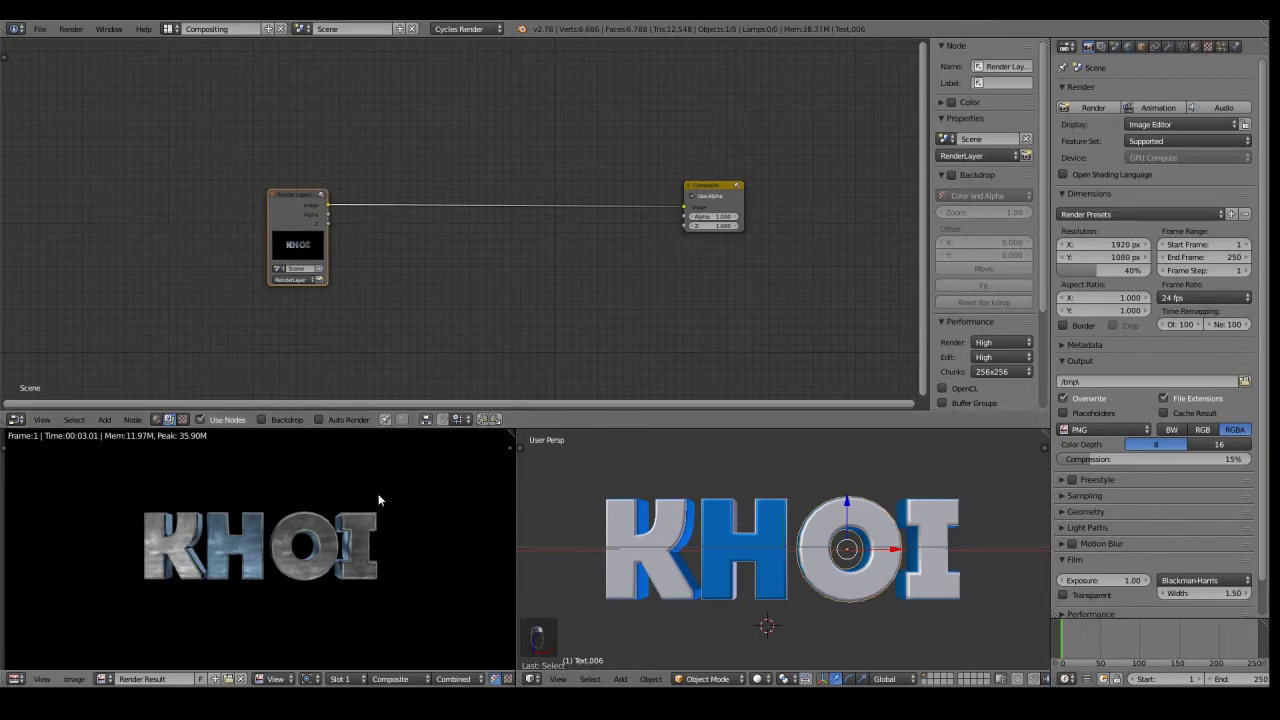
{"action": "key", "text": "g"}
{"action": "left_click", "coordinate": [145, 208]}
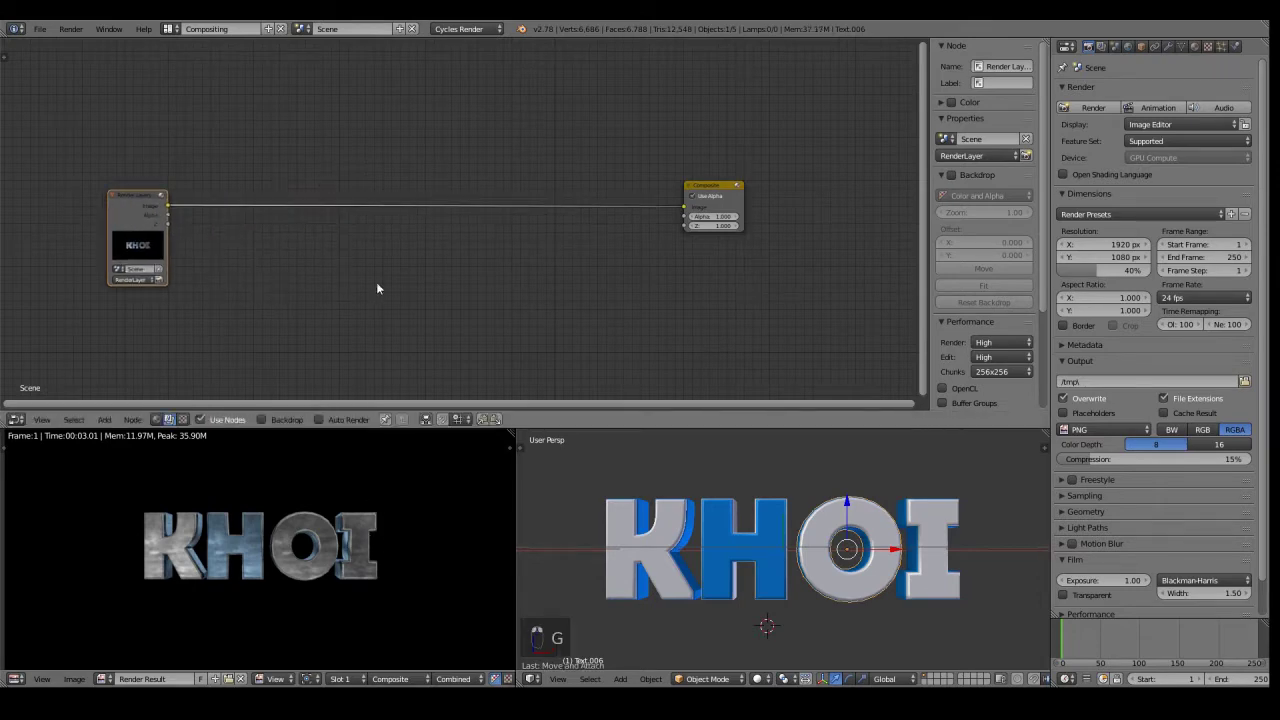
- Add an RGB Curves node on the link between the Render Layers and Composite nodes
{"action": "middle_click_drag", "start_coordinate": [319, 247], "coordinate": [595, 214]}
{"action": "scroll", "coordinate": [595, 214], "scroll_direction": "up", "scroll_amount": 6}
{"action": "middle_click_drag", "start_coordinate": [683, 163], "coordinate": [573, 196]}
{"action": "key", "text": "shift+a"}
{"action": "left_click", "coordinate": [537, 201]}
{"action": "type", "text": "RG"}
{"action": "left_click", "coordinate": [600, 236]}
{"action": "left_click", "coordinate": [366, 88]}
{"action": "scroll", "coordinate": [600, 185], "scroll_direction": "up", "scroll_amount": 4}
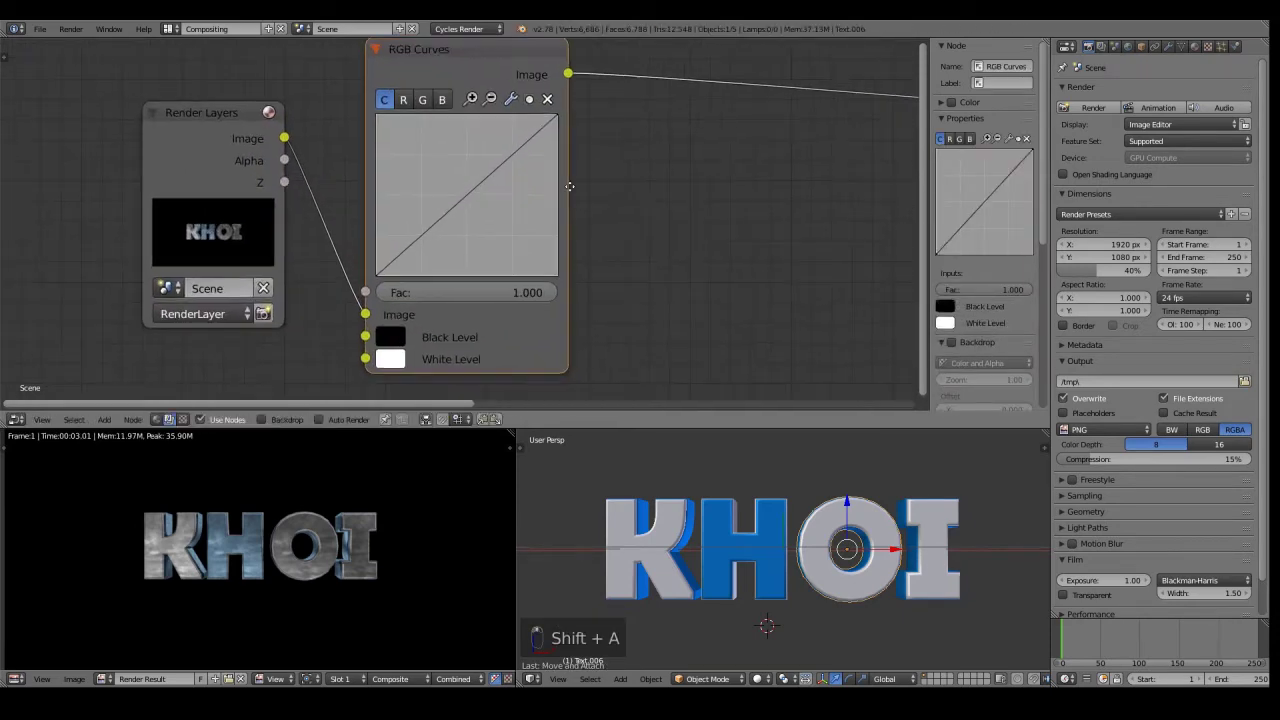
- Shape the RGB curve into an S with a lower point at about 0.256, 0.075 and an upper point at about 0.767, 0.838
{"action": "left_click_drag", "start_coordinate": [437, 228], "coordinate": [451, 240]}
{"action": "left_click_drag", "start_coordinate": [568, 129], "coordinate": [538, 107]}
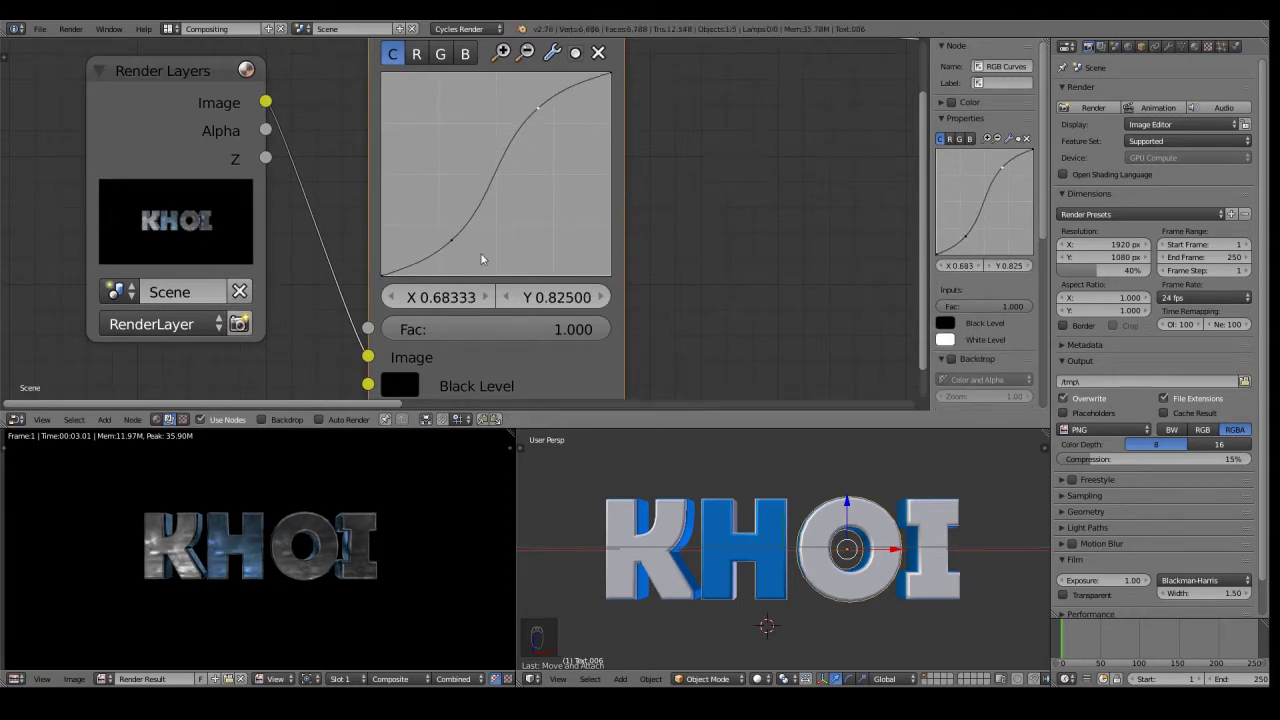
{"action": "left_click_drag", "start_coordinate": [453, 249], "coordinate": [440, 262]}
{"action": "middle_click_drag", "start_coordinate": [563, 199], "coordinate": [484, 281]}
{"action": "scroll", "coordinate": [470, 230], "scroll_direction": "up", "scroll_amount": 1}
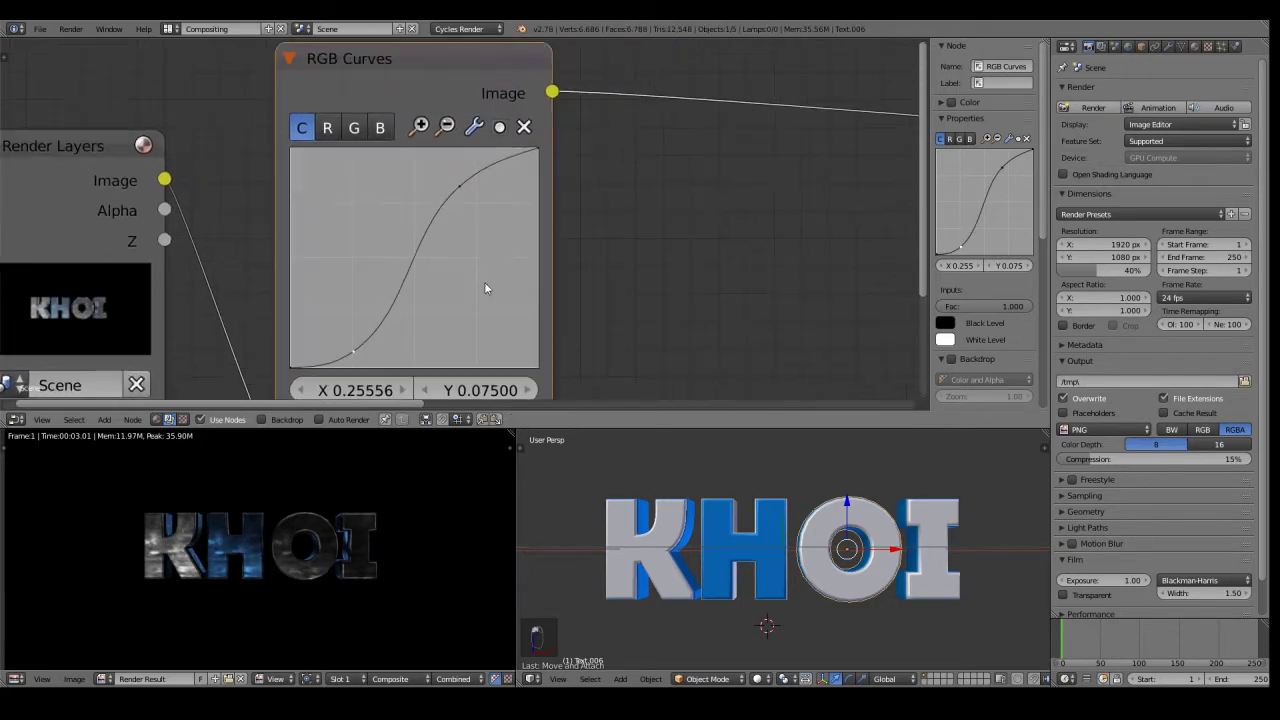
{"action": "mouse_move", "coordinate": [465, 188]}
{"action": "left_mouse_down"}
{"action": "mouse_move", "coordinate": [486, 166]}
{"action": "mouse_move", "coordinate": [493, 209]}
{"action": "mouse_move", "coordinate": [479, 184]}
{"action": "left_mouse_up"}
{"action": "scroll", "coordinate": [390, 575], "scroll_direction": "up", "scroll_amount": 3}
{"action": "scroll", "coordinate": [386, 577], "scroll_direction": "down", "scroll_amount": 4}
{"action": "scroll", "coordinate": [540, 248], "scroll_direction": "down", "scroll_amount": 4}
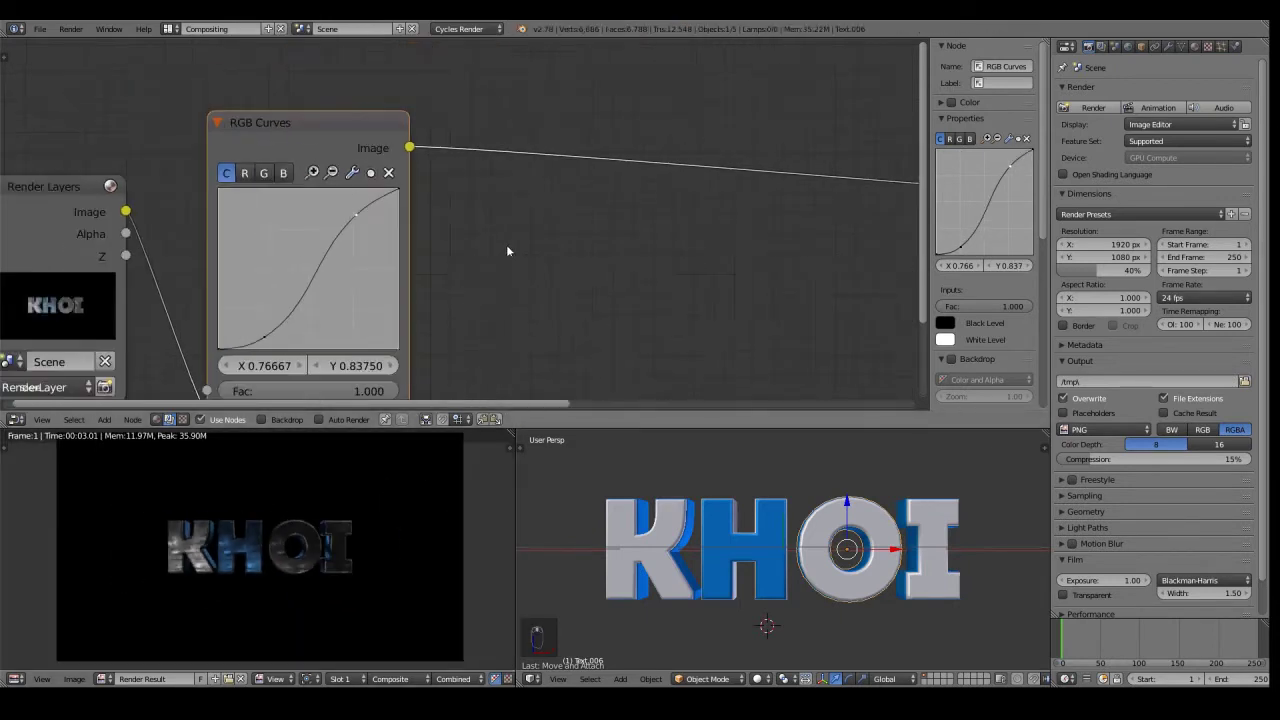
- Add a Color Correction node on the link after RGB Curves and space it slightly away from that node
{"action": "scroll", "coordinate": [460, 213], "scroll_direction": "up", "scroll_amount": 2}
{"action": "scroll", "coordinate": [453, 205], "scroll_direction": "down", "scroll_amount": 2}
{"action": "scroll", "coordinate": [456, 200], "scroll_direction": "up", "scroll_amount": 1}
{"action": "key", "text": "shift+a"}
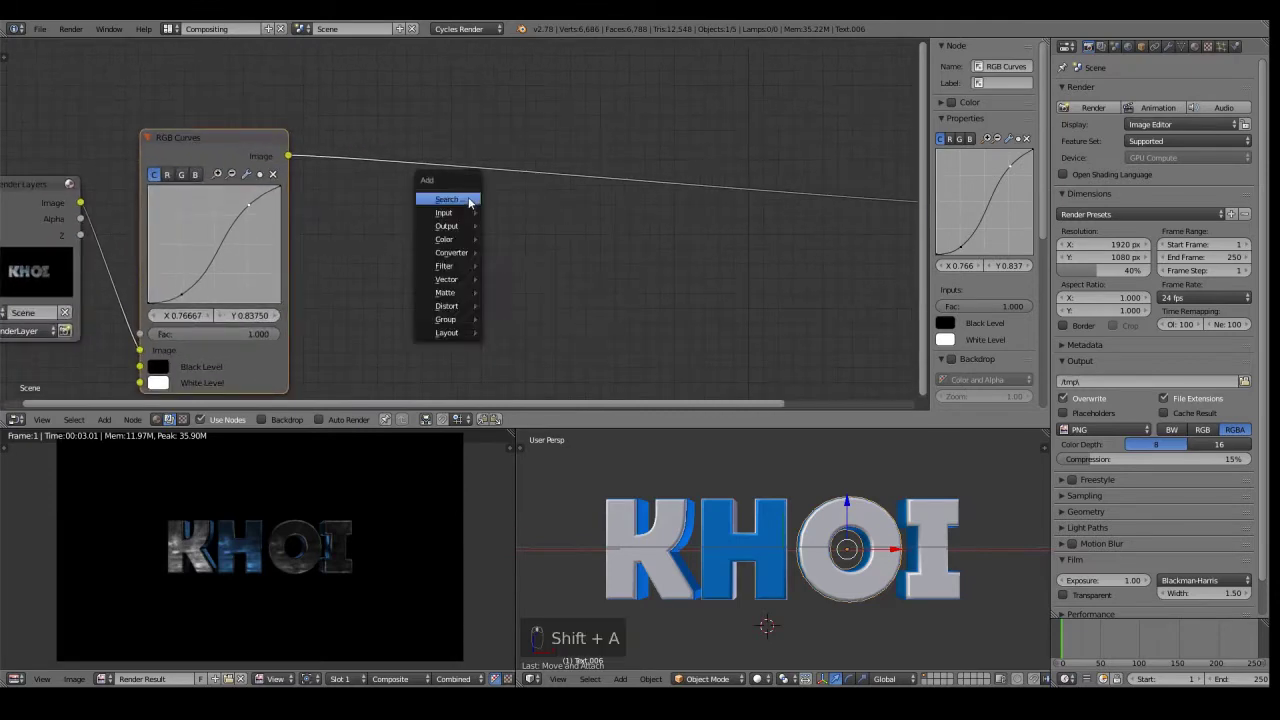
{"action": "left_click", "coordinate": [467, 201]}
{"action": "type", "text": "Color"}
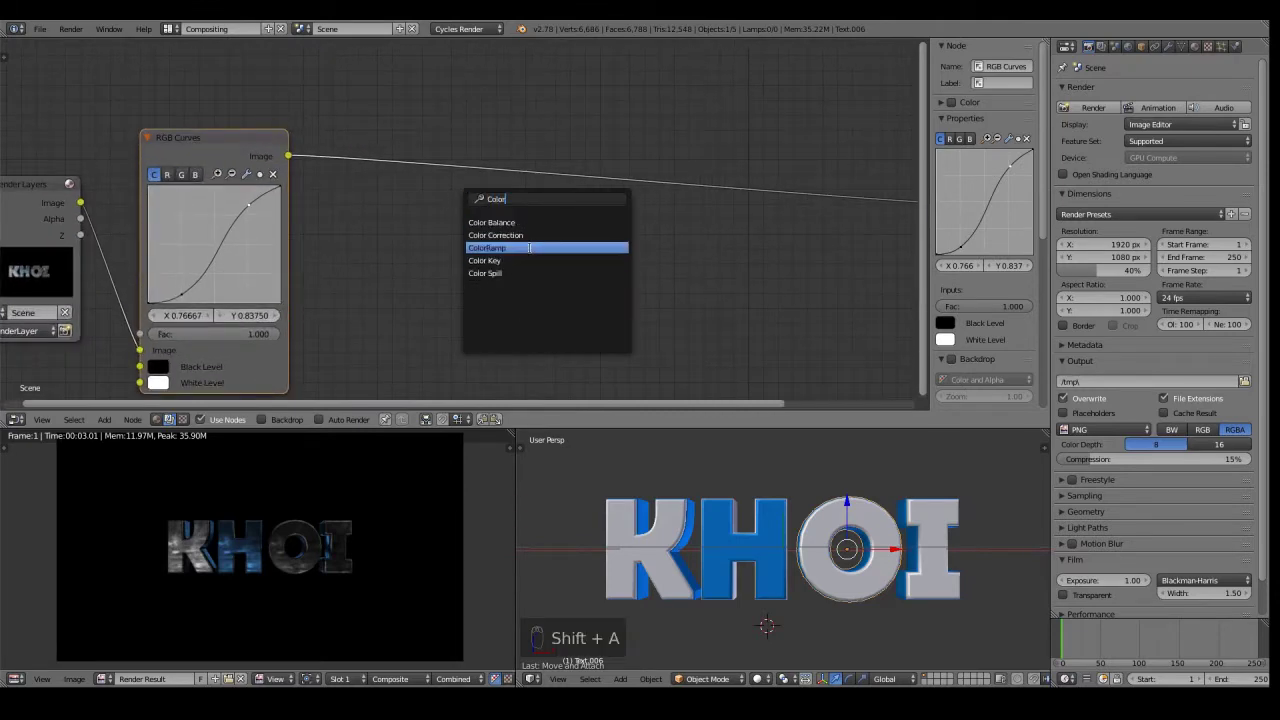
{"action": "left_click", "coordinate": [525, 236]}
{"action": "left_click", "coordinate": [364, 98]}
{"action": "scroll", "coordinate": [458, 215], "scroll_direction": "up", "scroll_amount": 4}
{"action": "left_click_drag", "start_coordinate": [552, 86], "coordinate": [544, 95]}
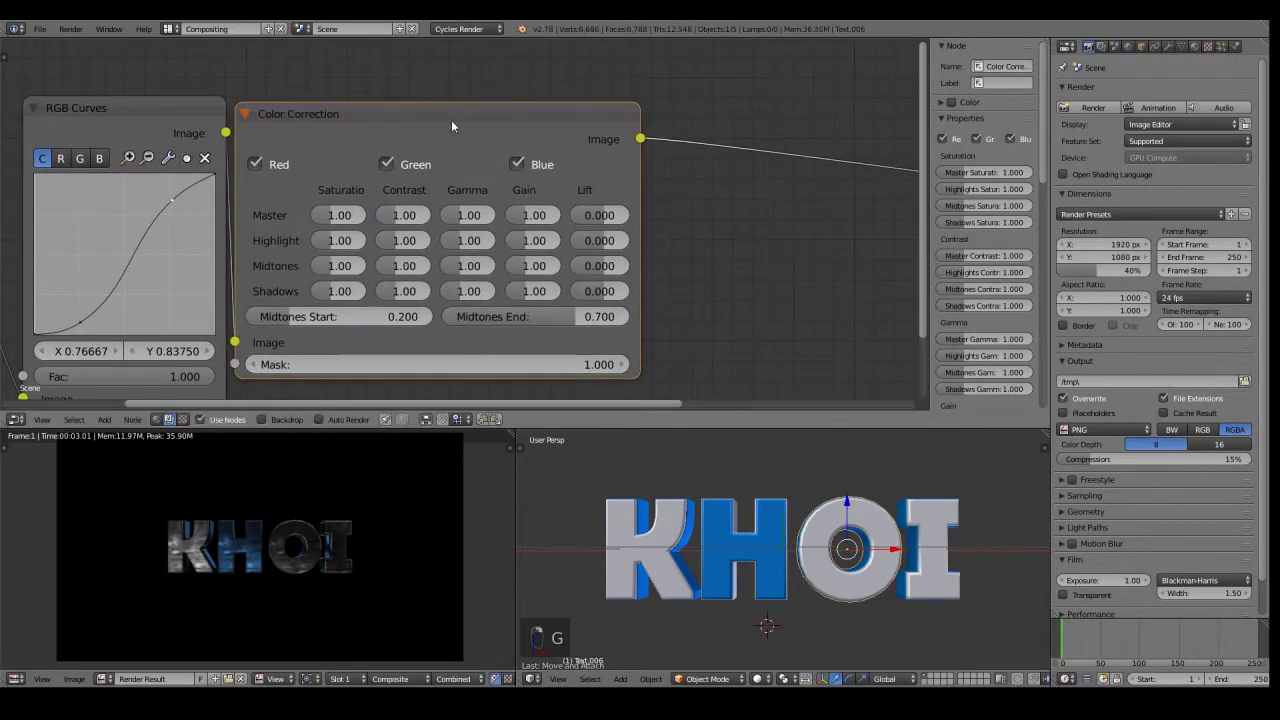
{"action": "left_click", "coordinate": [466, 122]}
- Set the Color Correction gain to 1.3 for master, highlights, midtones and shadows
{"action": "left_click", "coordinate": [559, 204]}
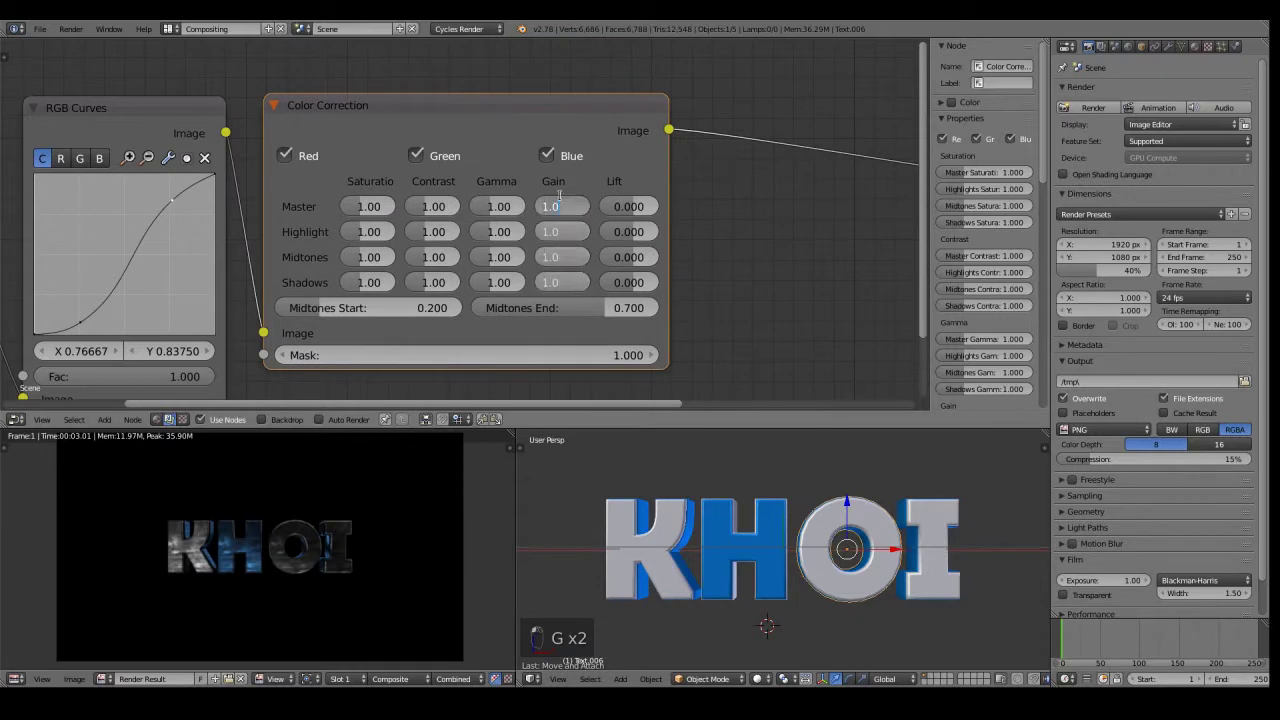
{"action": "type", "text": "3"}
{"action": "key", "text": "Return"}
{"action": "scroll", "coordinate": [330, 545], "scroll_direction": "up", "scroll_amount": 1}
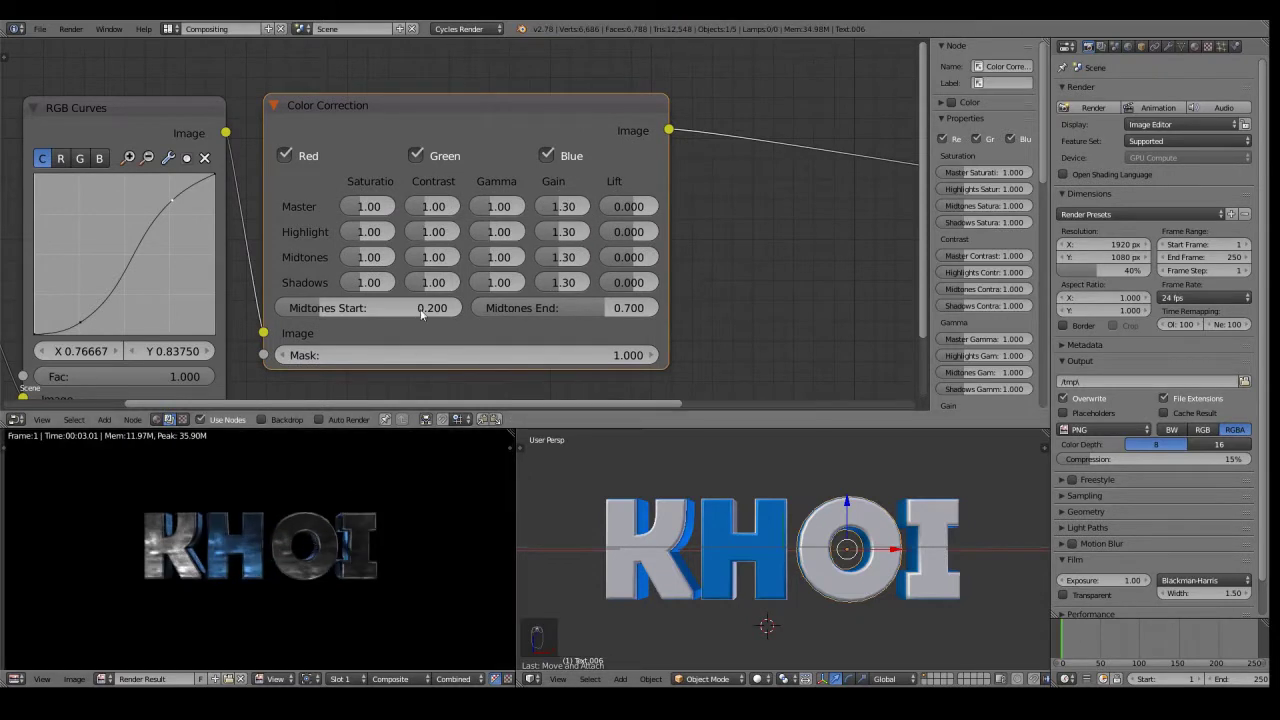
- Set the Color Correction saturation to 0.9 for master and shadows, and to 0.8 for highlights and midtones
{"action": "scroll", "coordinate": [437, 224], "scroll_direction": "up", "scroll_amount": 1}
{"action": "left_click_drag", "start_coordinate": [366, 204], "coordinate": [366, 288]}
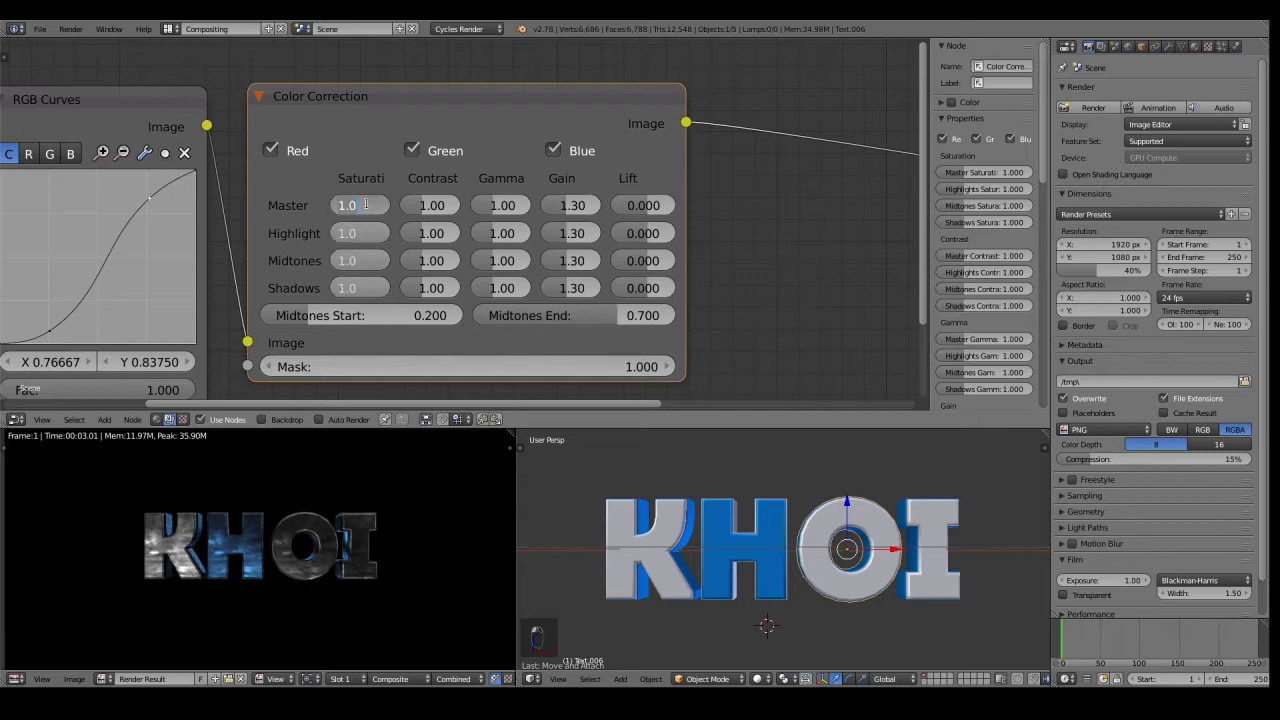
{"action": "type", "text": ".9"}
{"action": "key", "text": "Return"}
{"action": "scroll", "coordinate": [508, 230], "scroll_direction": "up", "scroll_amount": 1}
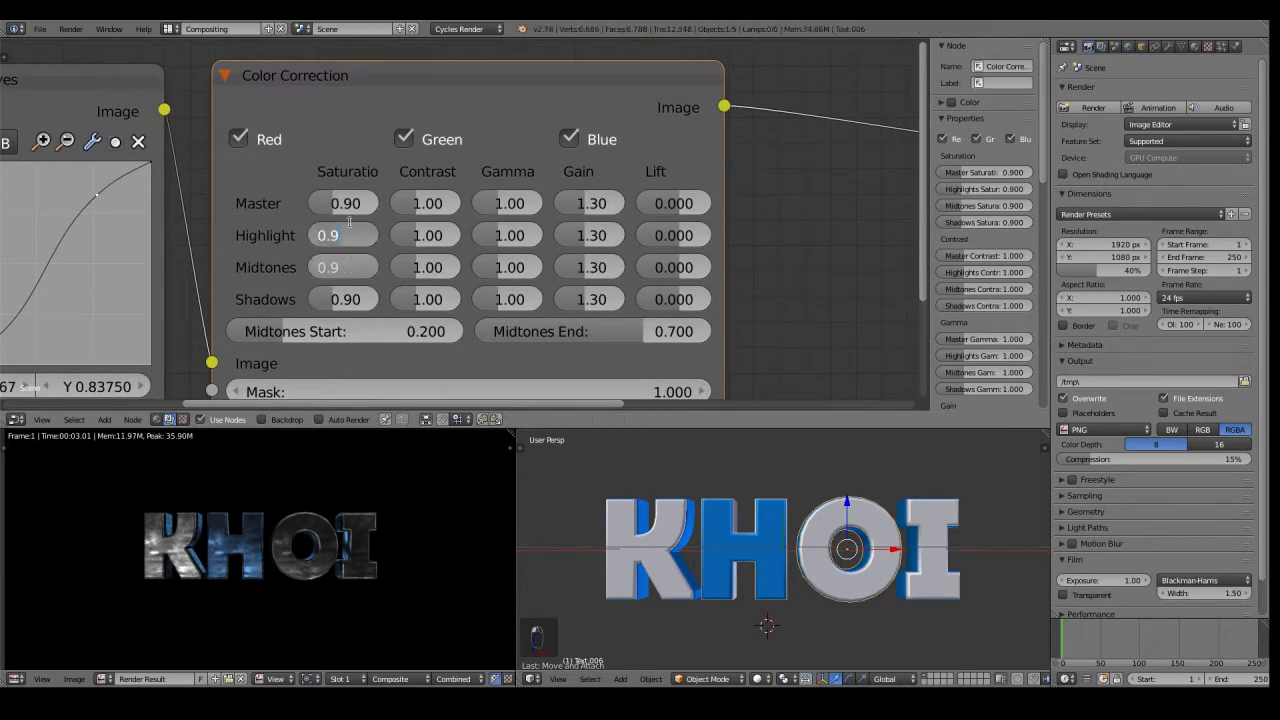
{"action": "type", "text": "0.8"}
{"action": "key", "text": "Return"}
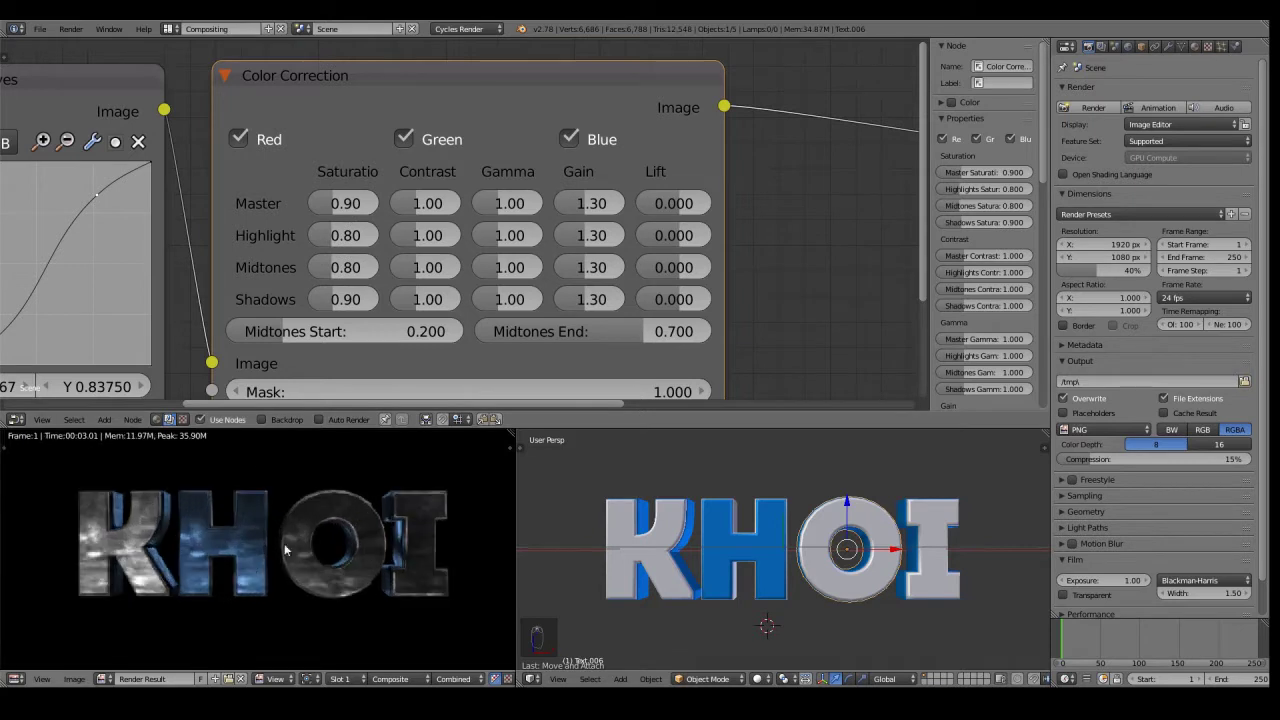
- Raise the Color Correction gain to 1.5 for master, highlights, midtones and shadows
{"action": "left_click_drag", "start_coordinate": [606, 204], "coordinate": [606, 268]}
{"action": "key", "text": "Escape"}
{"action": "left_click_drag", "start_coordinate": [606, 204], "coordinate": [589, 299]}
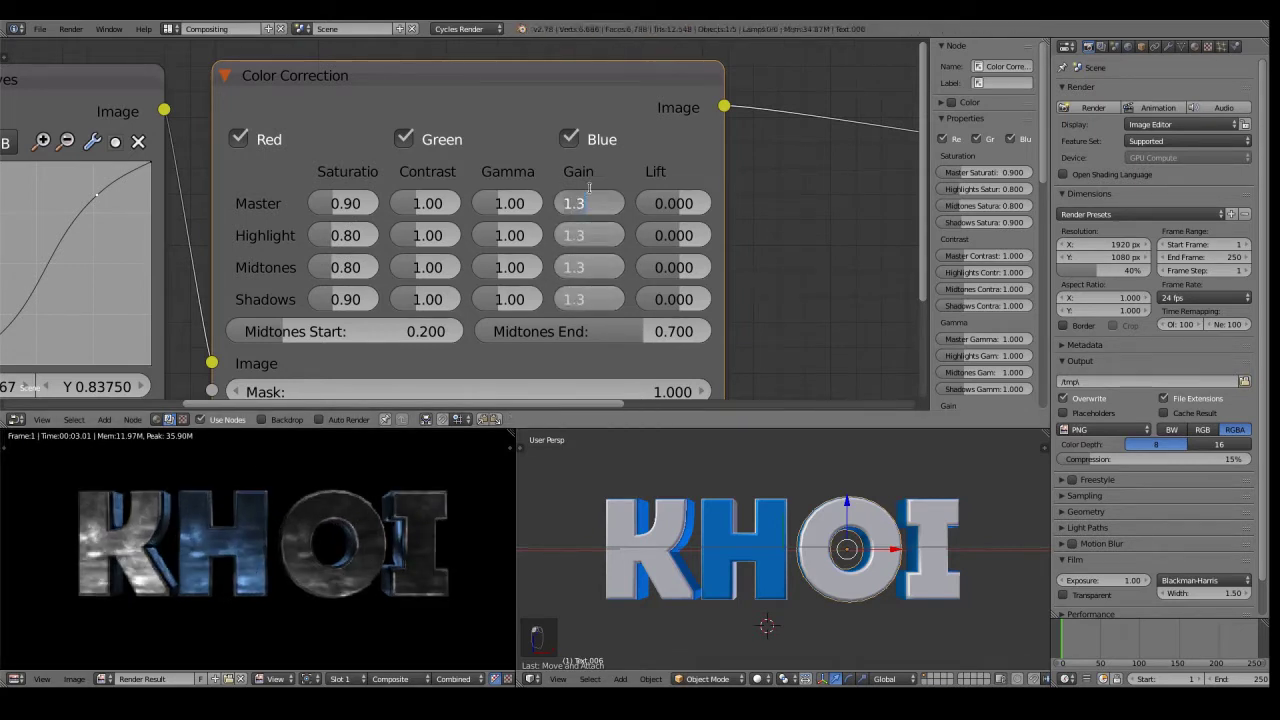
{"action": "type", "text": "1.5"}
{"action": "key", "text": "Return"}
- Set the Color Correction gamma for the shadows to 0.8 and check the rendered text
{"action": "scroll", "coordinate": [326, 516], "scroll_direction": "down", "scroll_amount": 2}
{"action": "scroll", "coordinate": [326, 516], "scroll_direction": "up", "scroll_amount": 3}
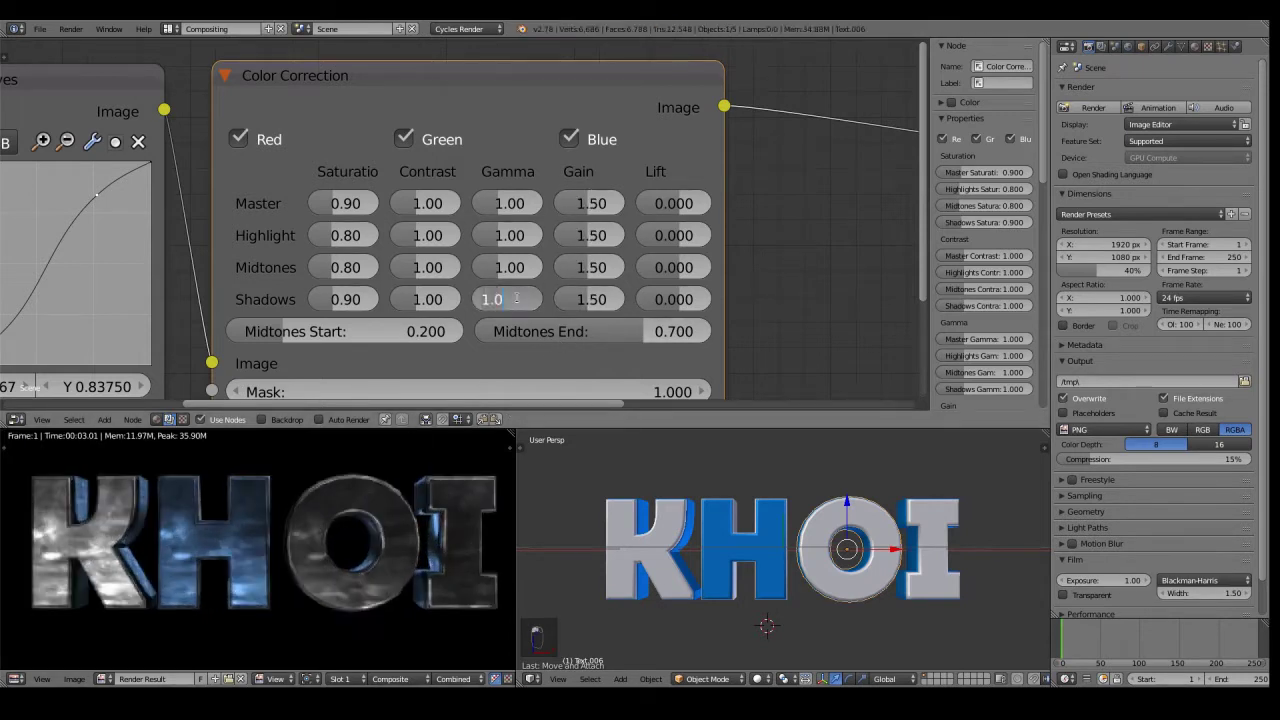
{"action": "key", "text": "Return"}
{"action": "scroll", "coordinate": [426, 528], "scroll_direction": "down", "scroll_amount": 4}
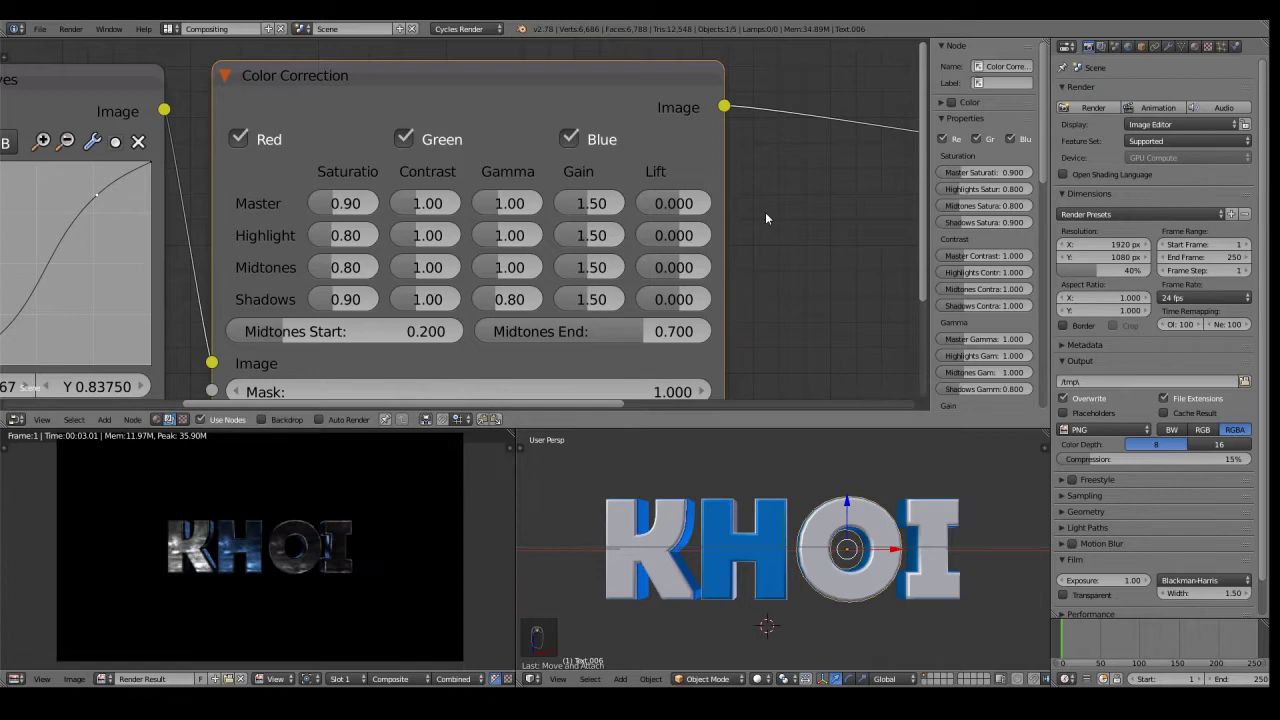
- Move the Composite node well away from the Color Correction node to make room for more nodes
{"action": "scroll", "coordinate": [855, 163], "scroll_direction": "down", "scroll_amount": 4}
{"action": "middle_click_drag", "start_coordinate": [855, 163], "coordinate": [446, 162]}
{"action": "scroll", "coordinate": [446, 162], "scroll_direction": "down", "scroll_amount": 4}
{"action": "right_click", "coordinate": [721, 159]}
{"action": "right_click", "coordinate": [758, 166]}
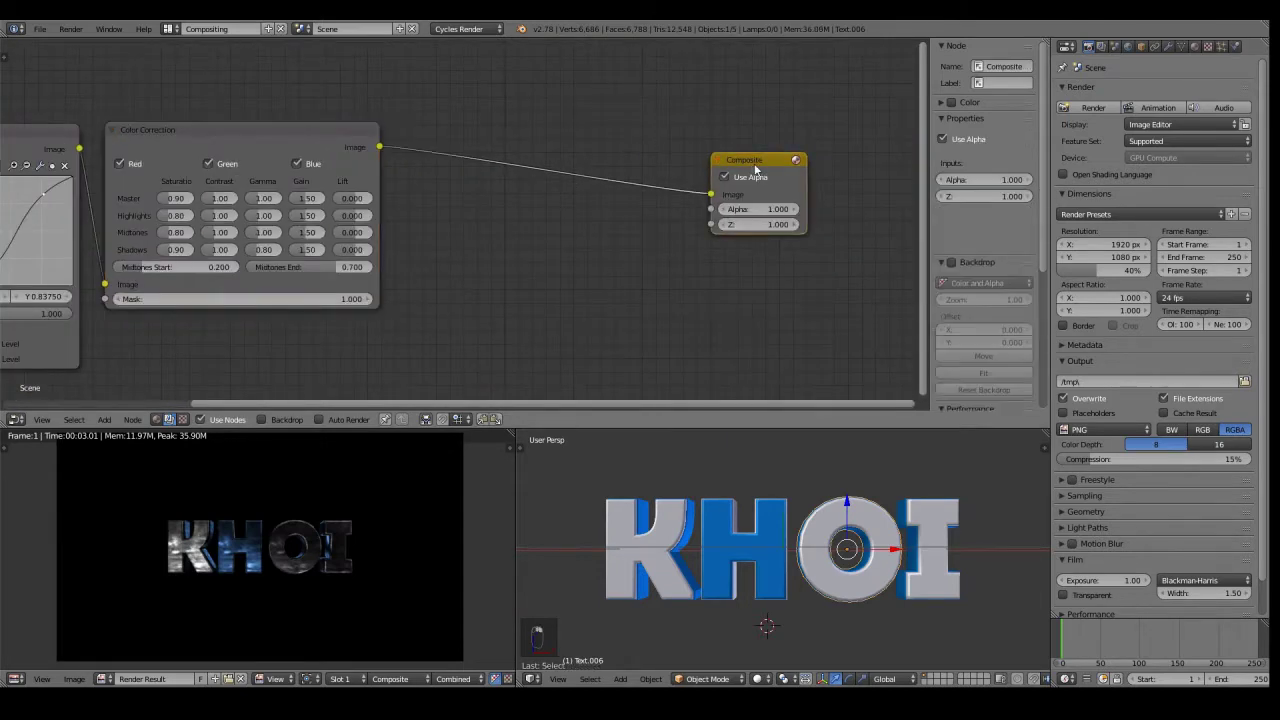
{"action": "key", "text": "g"}
{"action": "left_click", "coordinate": [846, 172]}
{"action": "scroll", "coordinate": [792, 181], "scroll_direction": "down", "scroll_amount": 3}
{"action": "scroll", "coordinate": [790, 182], "scroll_direction": "down", "scroll_amount": 2}
{"action": "middle_click_drag", "start_coordinate": [790, 182], "coordinate": [640, 170]}
{"action": "key", "text": "g"}
{"action": "left_click", "coordinate": [742, 152]}
- Reposition the Color Correction and RGB Curves nodes to tidy the spacing of the node chain
{"action": "scroll", "coordinate": [350, 181], "scroll_direction": "up", "scroll_amount": 3}
{"action": "middle_click_drag", "start_coordinate": [335, 178], "coordinate": [711, 146]}
{"action": "right_click", "coordinate": [493, 117]}
{"action": "key", "text": "g"}
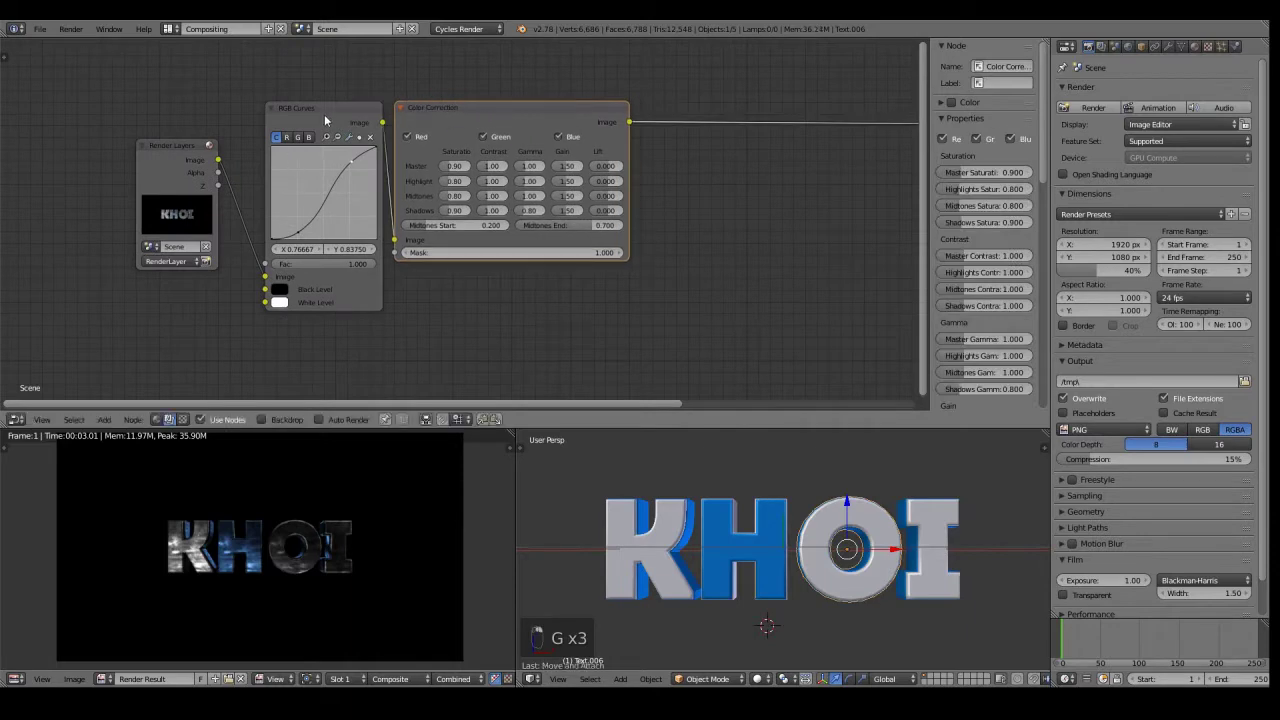
{"action": "right_click", "coordinate": [325, 121]}
{"action": "key", "text": "g"}
{"action": "left_click", "coordinate": [308, 117]}
- Add a Color Balance node on the link between Color Correction and Composite, placed beside the Color Correction node
{"action": "middle_click_drag", "start_coordinate": [308, 117], "coordinate": [194, 223]}
{"action": "scroll", "coordinate": [377, 543], "scroll_direction": "up", "scroll_amount": 4}
{"action": "scroll", "coordinate": [377, 543], "scroll_direction": "down", "scroll_amount": 3}
{"action": "scroll", "coordinate": [659, 270], "scroll_direction": "down", "scroll_amount": 1}
{"action": "middle_click_drag", "start_coordinate": [562, 250], "coordinate": [503, 186]}
{"action": "scroll", "coordinate": [378, 230], "scroll_direction": "up", "scroll_amount": 2}
{"action": "scroll", "coordinate": [412, 482], "scroll_direction": "down", "scroll_amount": 4}
{"action": "scroll", "coordinate": [412, 482], "scroll_direction": "up", "scroll_amount": 1}
{"action": "scroll", "coordinate": [419, 208], "scroll_direction": "up", "scroll_amount": 5}
{"action": "key", "text": "shift+a"}
{"action": "left_click", "coordinate": [557, 194]}
{"action": "type", "text": "Color"}
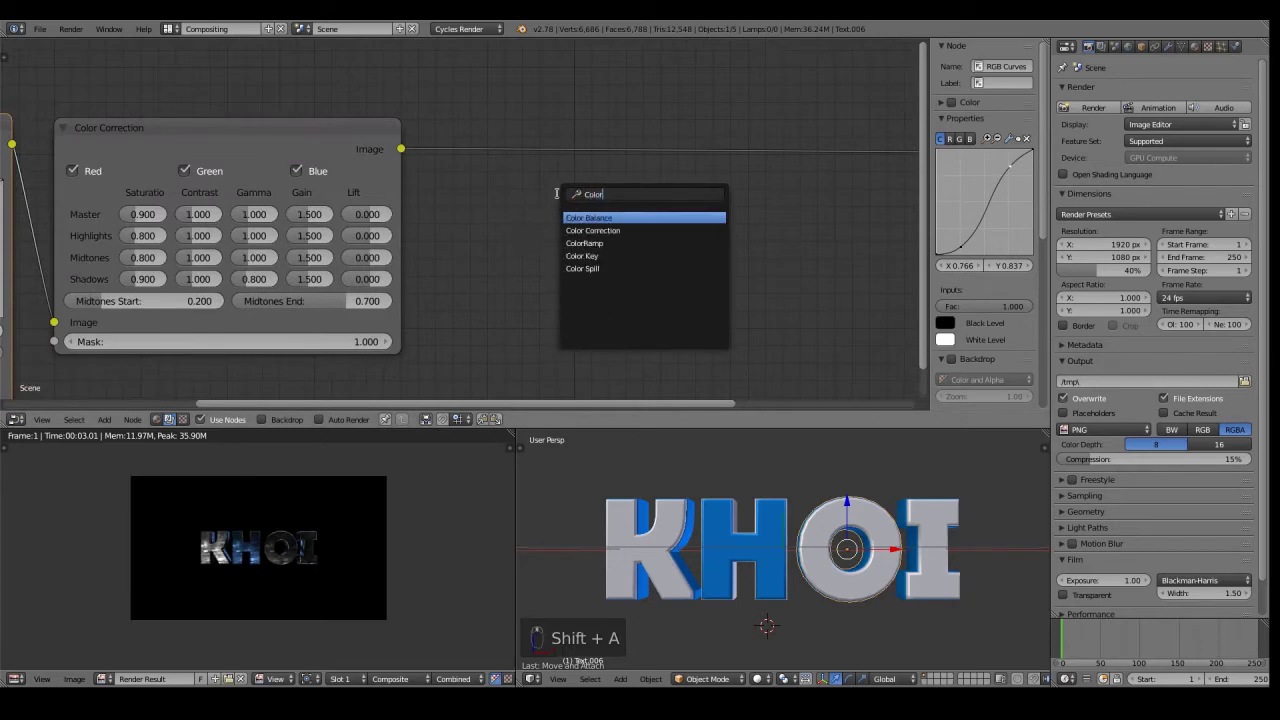
{"action": "left_click", "coordinate": [616, 216]}
{"action": "left_click", "coordinate": [398, 80]}
{"action": "key", "text": "g"}
{"action": "left_click", "coordinate": [489, 149]}
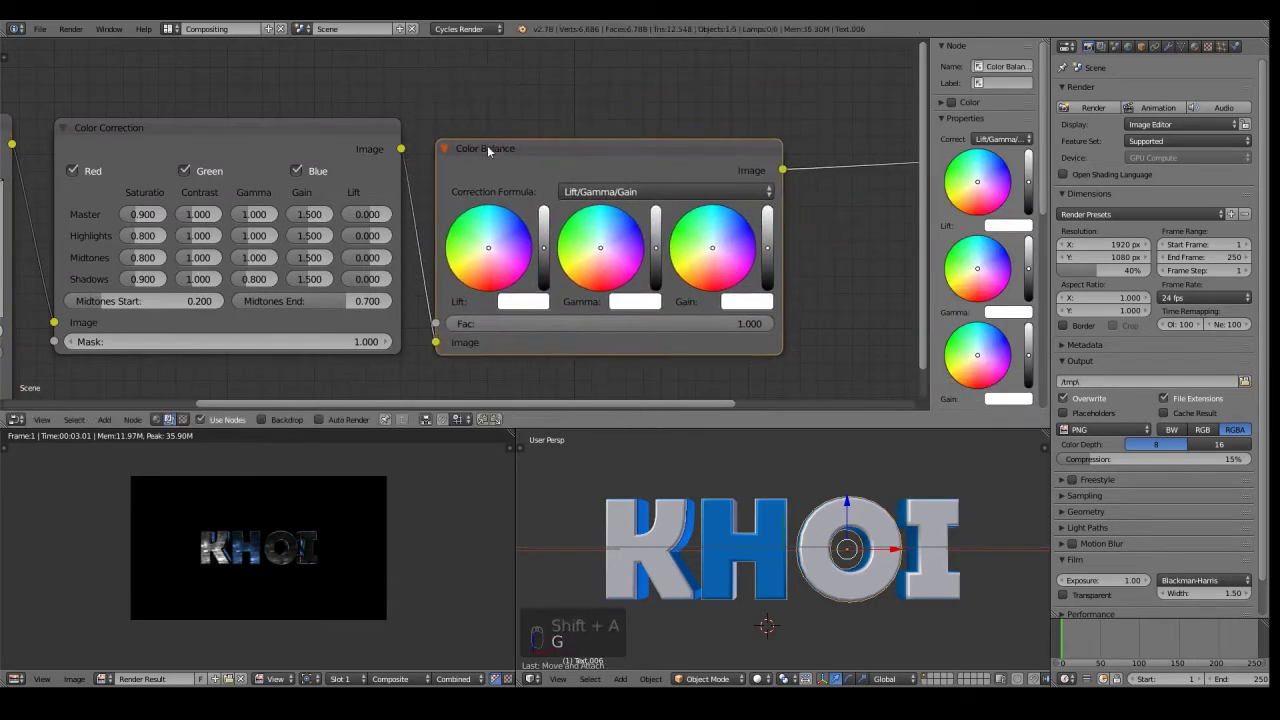
- Tint the Color Balance gamma towards light blue
{"action": "middle_click_drag", "start_coordinate": [590, 196], "coordinate": [493, 186]}
{"action": "scroll", "coordinate": [384, 494], "scroll_direction": "up", "scroll_amount": 4}
{"action": "scroll", "coordinate": [606, 202], "scroll_direction": "up", "scroll_amount": 3}
{"action": "middle_click_drag", "start_coordinate": [606, 202], "coordinate": [376, 252]}
{"action": "scroll", "coordinate": [318, 237], "scroll_direction": "up", "scroll_amount": 4}
{"action": "left_click", "coordinate": [385, 229]}
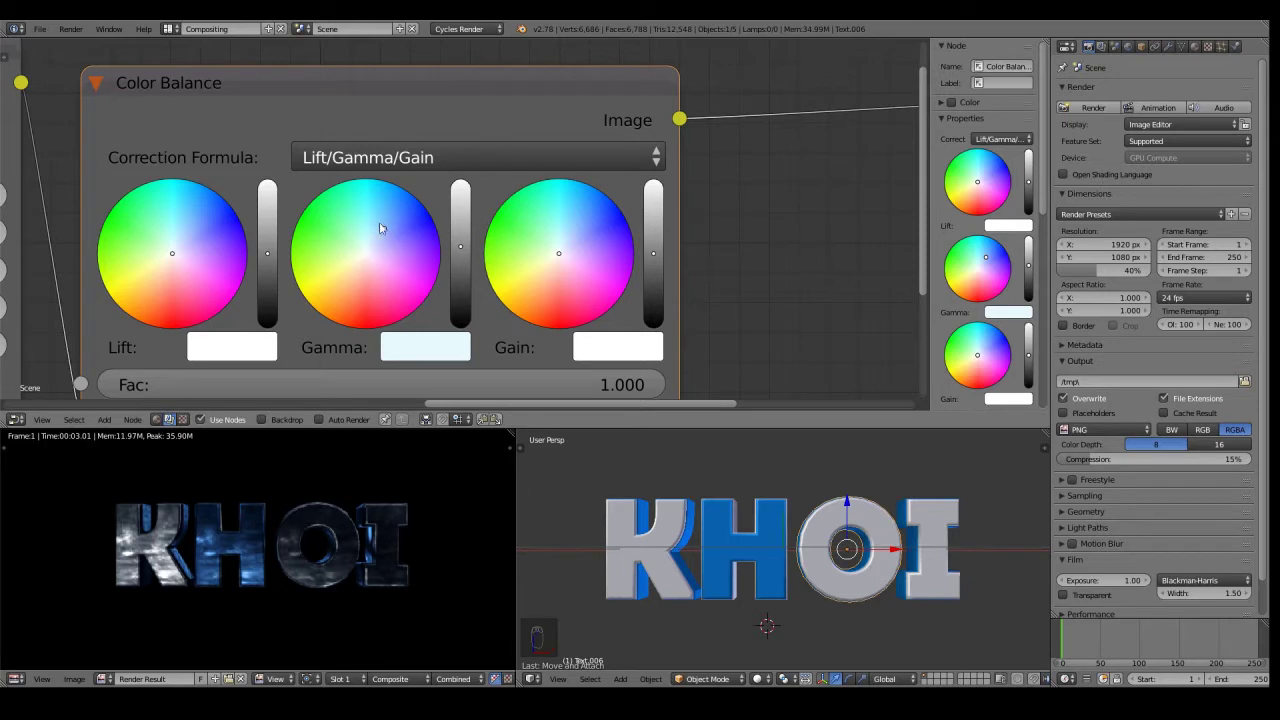
- Shift the Color Balance gain slightly towards warm yellow with a higher brightness, and darken the gamma a little
{"action": "left_click_drag", "start_coordinate": [546, 267], "coordinate": [546, 265]}
{"action": "left_click_drag", "start_coordinate": [461, 253], "coordinate": [461, 262]}
{"action": "left_click_drag", "start_coordinate": [654, 233], "coordinate": [654, 210]}
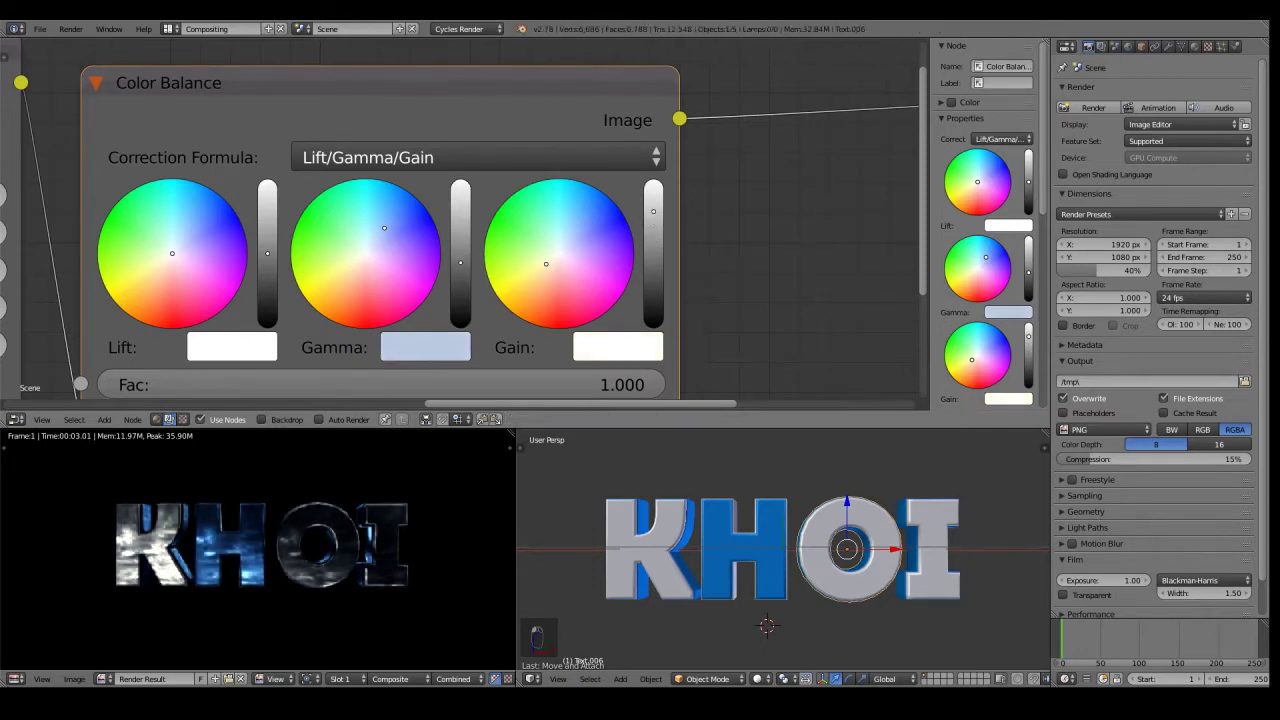
- Brighten the Color Balance gamma slightly and check the effect on the rendered text
{"action": "scroll", "coordinate": [316, 500], "scroll_direction": "up", "scroll_amount": 1}
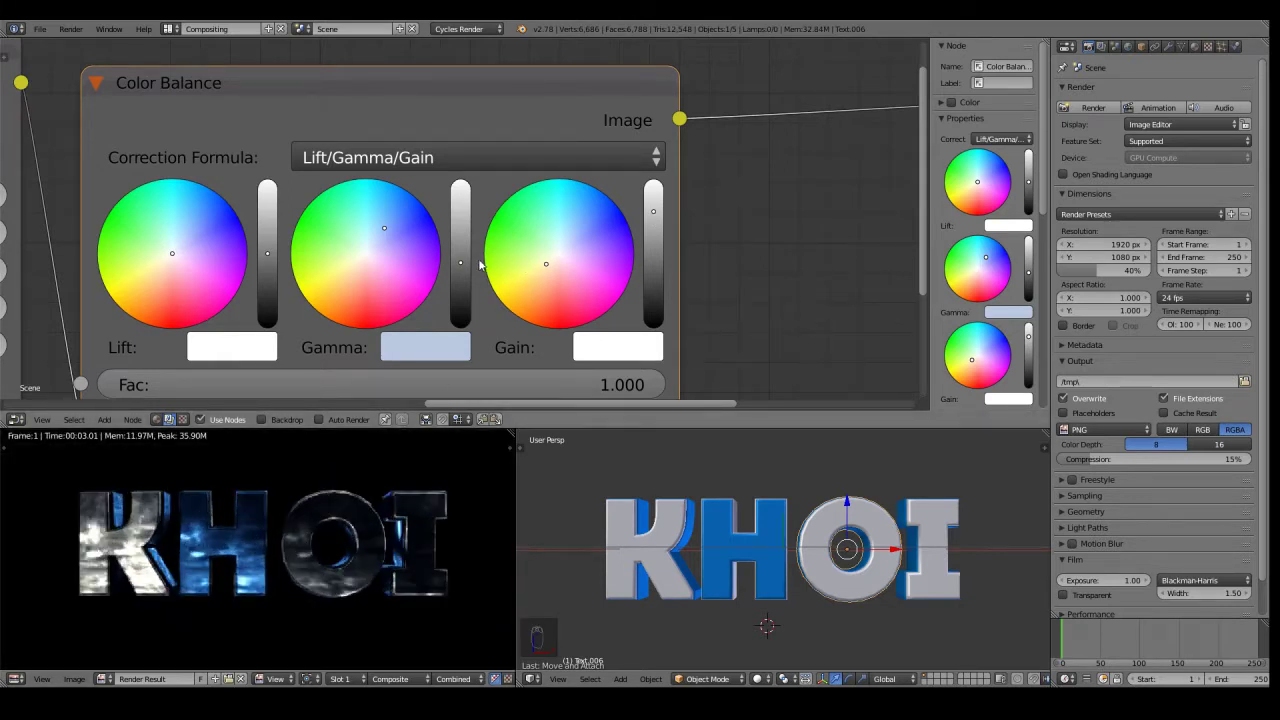
{"action": "left_click_drag", "start_coordinate": [460, 262], "coordinate": [460, 251]}
{"action": "scroll", "coordinate": [422, 450], "scroll_direction": "down", "scroll_amount": 5}
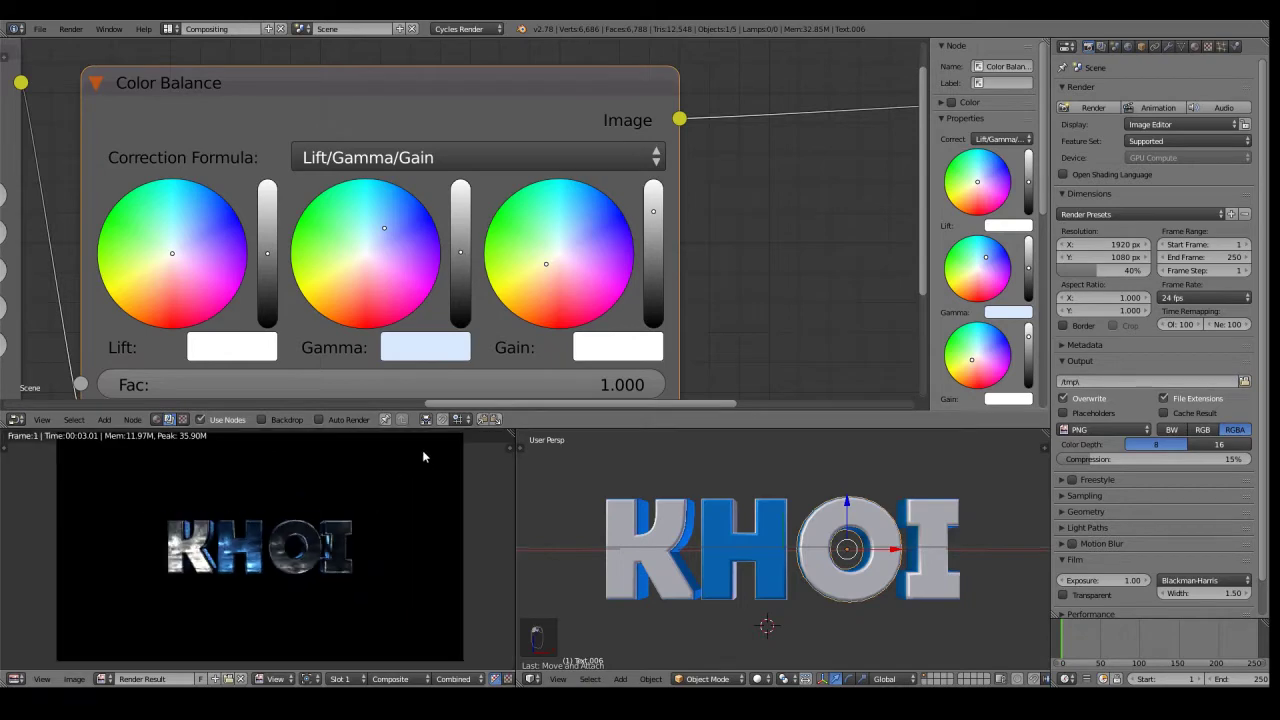
{"action": "scroll", "coordinate": [412, 474], "scroll_direction": "up", "scroll_amount": 1}
{"action": "scroll", "coordinate": [551, 240], "scroll_direction": "down", "scroll_amount": 1}
- Move the Composite node farther away from the Color Balance node
{"action": "middle_click_drag", "start_coordinate": [652, 200], "coordinate": [409, 191]}
{"action": "scroll", "coordinate": [409, 191], "scroll_direction": "down", "scroll_amount": 8}
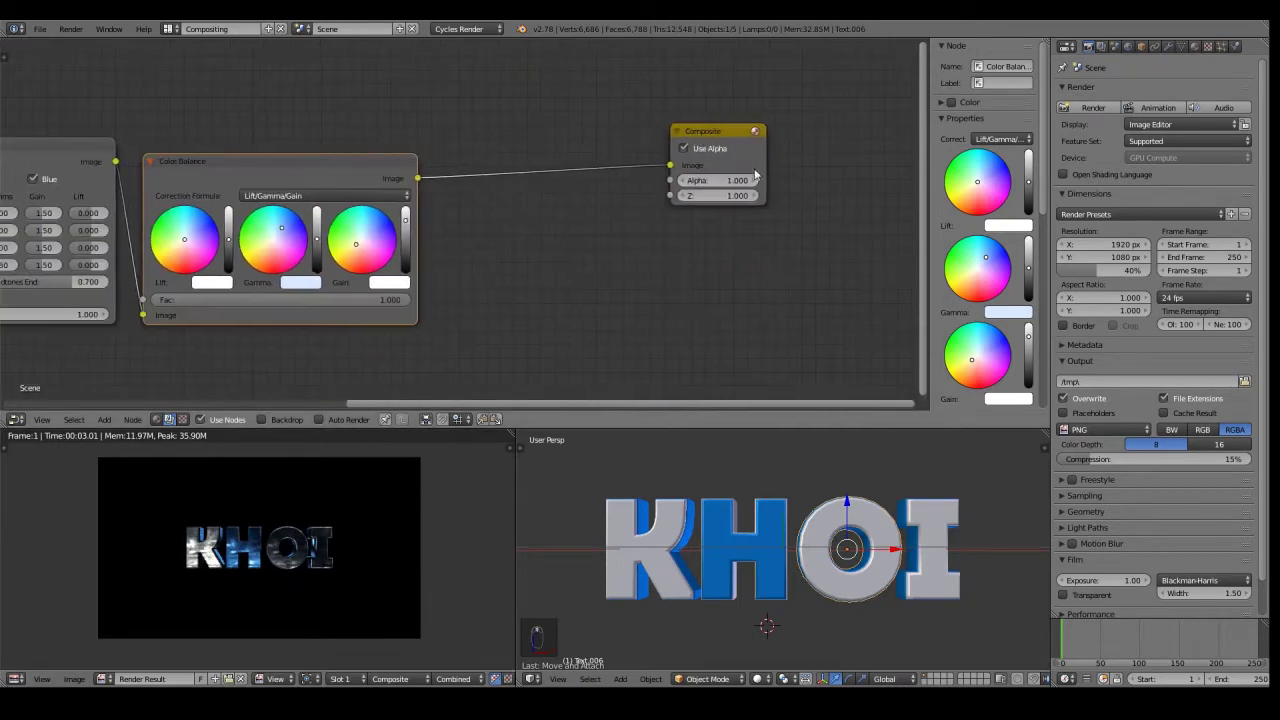
{"action": "right_click", "coordinate": [725, 141]}
{"action": "key", "text": "g"}
{"action": "left_click", "coordinate": [908, 160]}
{"action": "scroll", "coordinate": [610, 220], "scroll_direction": "down", "scroll_amount": 1}
{"action": "scroll", "coordinate": [612, 213], "scroll_direction": "down", "scroll_amount": 1}
{"action": "scroll", "coordinate": [443, 206], "scroll_direction": "up", "scroll_amount": 2}
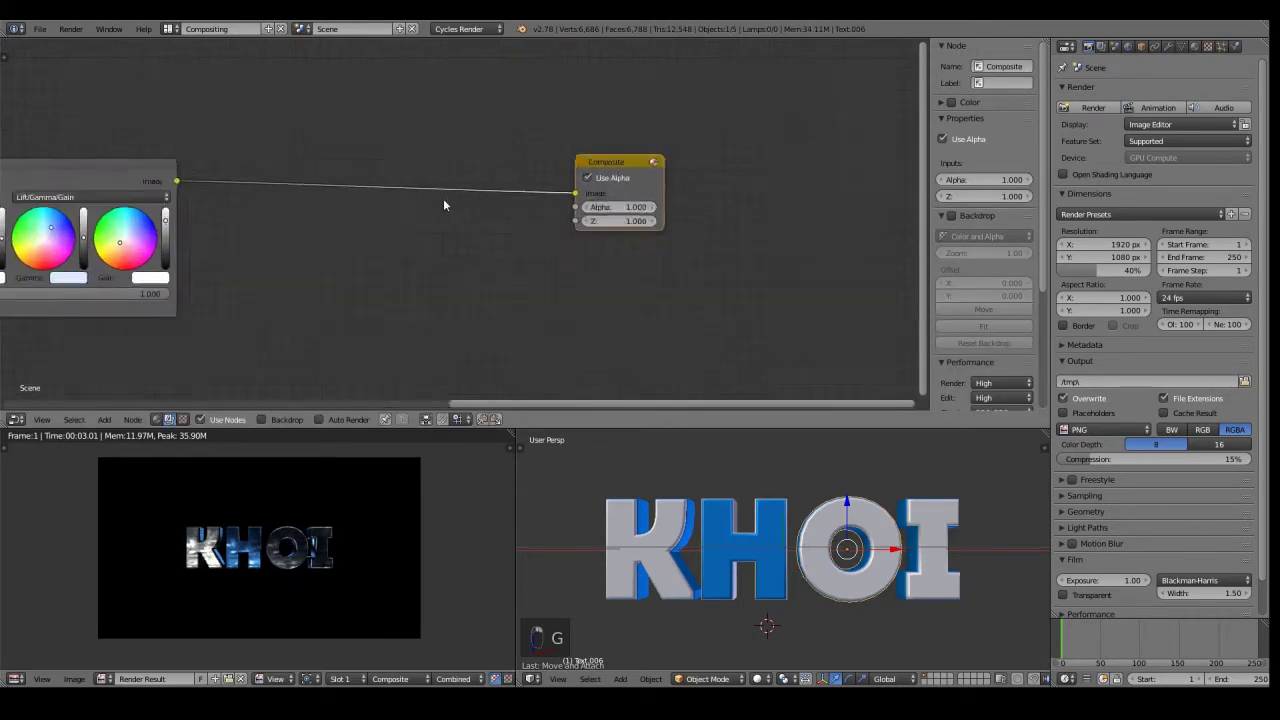
- Add a Glare node and place it on the link between the Color Balance and Composite nodes
{"action": "scroll", "coordinate": [351, 503], "scroll_direction": "up", "scroll_amount": 3}
{"action": "key", "text": "shift+a"}
{"action": "left_click", "coordinate": [270, 228]}
{"action": "type", "text": "Gka"}
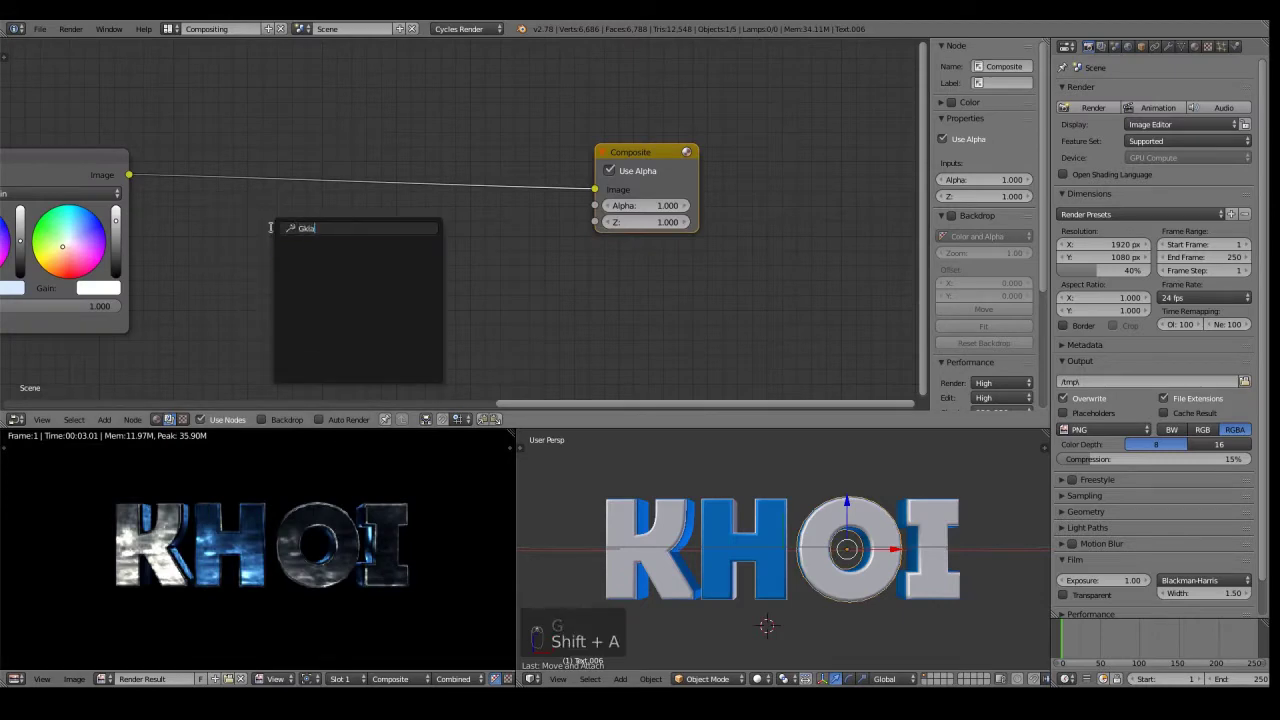
{"action": "key", "text": "BackSpace"}
{"action": "key", "text": "BackSpace"}
{"action": "type", "text": "lare"}
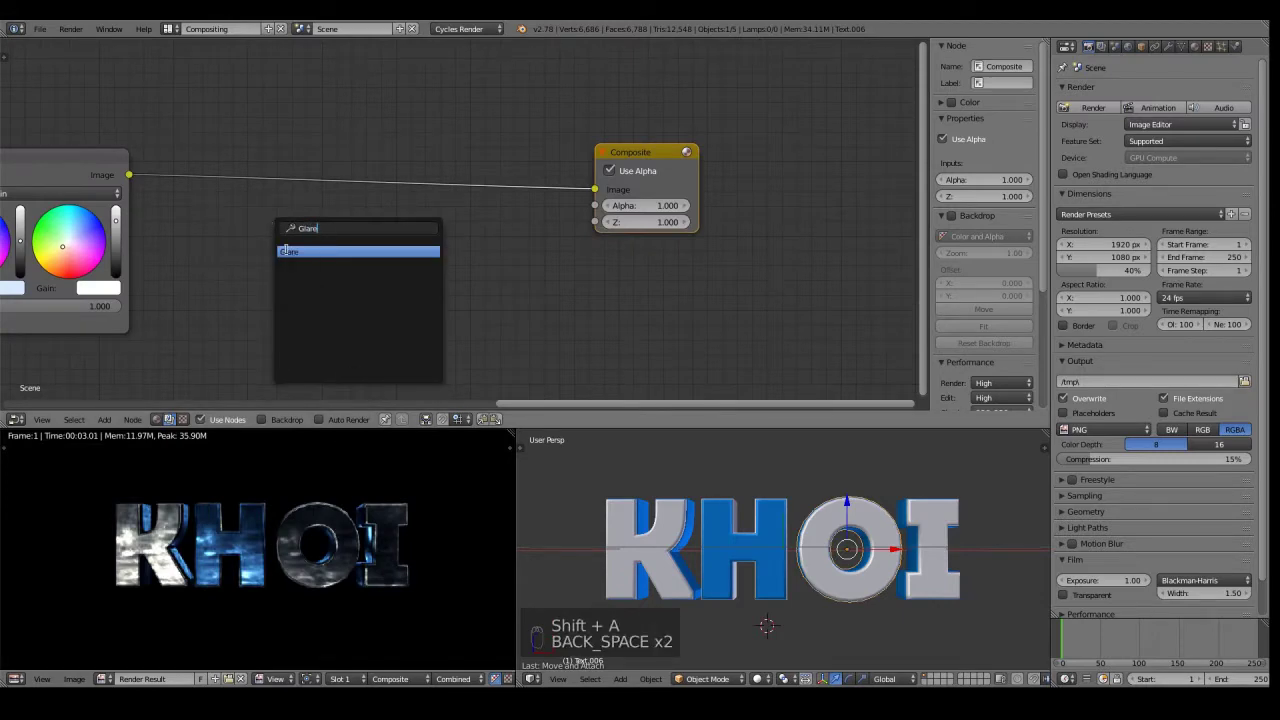
{"action": "left_click", "coordinate": [285, 250]}
{"action": "left_click", "coordinate": [257, 169]}
{"action": "key", "text": "g"}
{"action": "left_click", "coordinate": [238, 155]}
- Switch the 3D view to the camera view and move the Composite node farther away from the Glare node
{"action": "scroll", "coordinate": [616, 601], "scroll_direction": "down", "scroll_amount": 1}
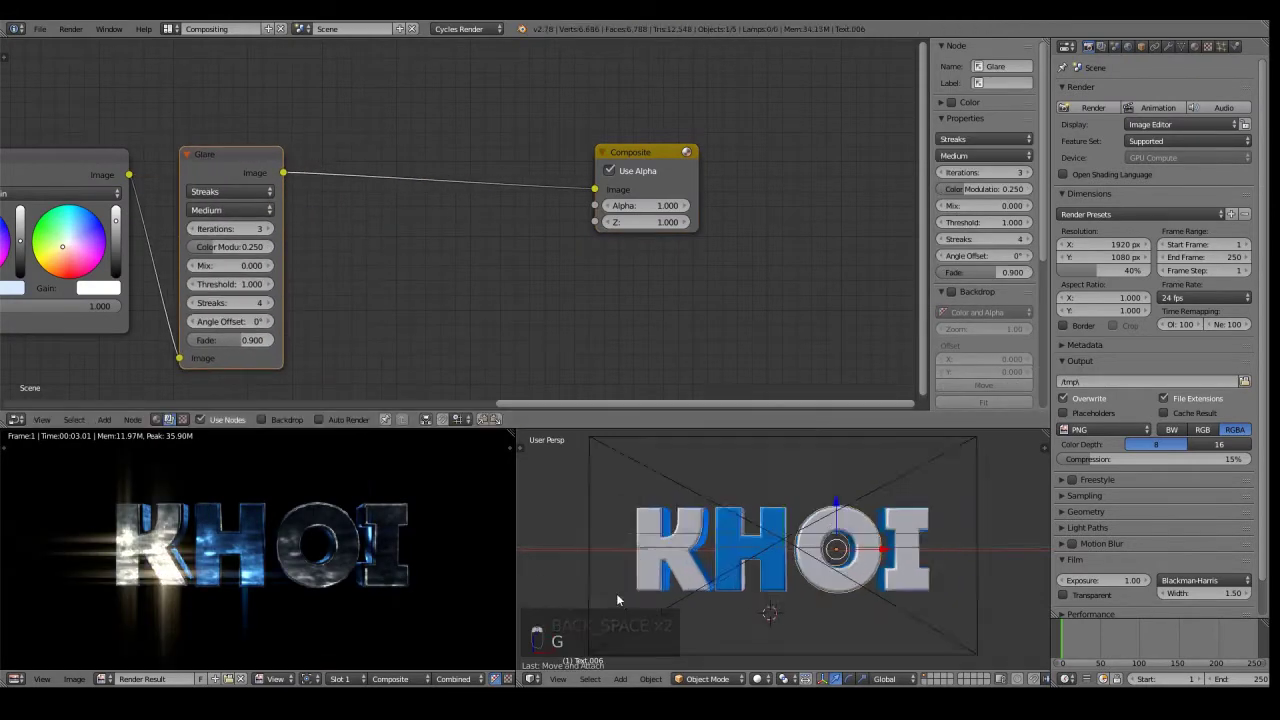
{"action": "key", "text": "KP_0"}
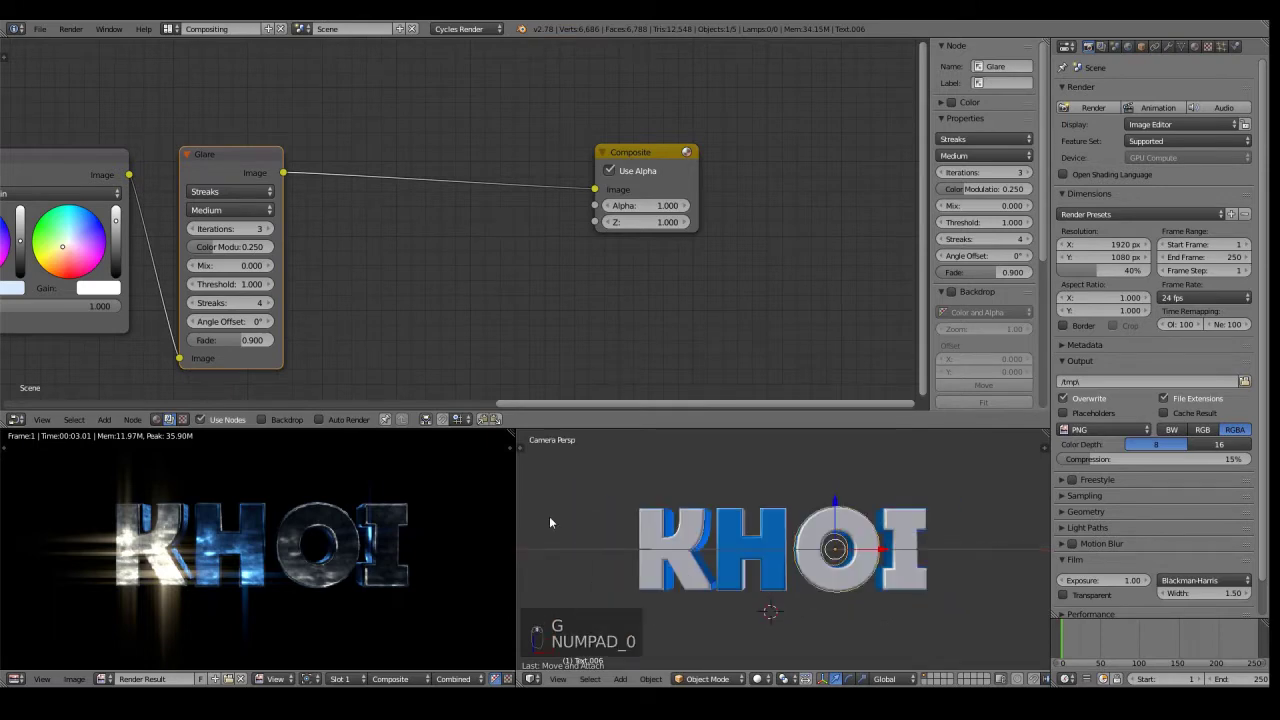
{"action": "key", "text": "g"}
{"action": "left_click", "coordinate": [210, 144]}
{"action": "scroll", "coordinate": [698, 171], "scroll_direction": "up", "scroll_amount": 1}
{"action": "right_click", "coordinate": [651, 145]}
{"action": "key", "text": "g"}
{"action": "left_click", "coordinate": [771, 143]}
{"action": "scroll", "coordinate": [734, 486], "scroll_direction": "down", "scroll_amount": 2}
{"action": "middle_click_drag", "start_coordinate": [403, 298], "coordinate": [735, 285]}
{"action": "scroll", "coordinate": [735, 280], "scroll_direction": "up", "scroll_amount": 4}
{"action": "scroll", "coordinate": [730, 190], "scroll_direction": "down", "scroll_amount": 7}
{"action": "middle_click_drag", "start_coordinate": [700, 166], "coordinate": [498, 197]}
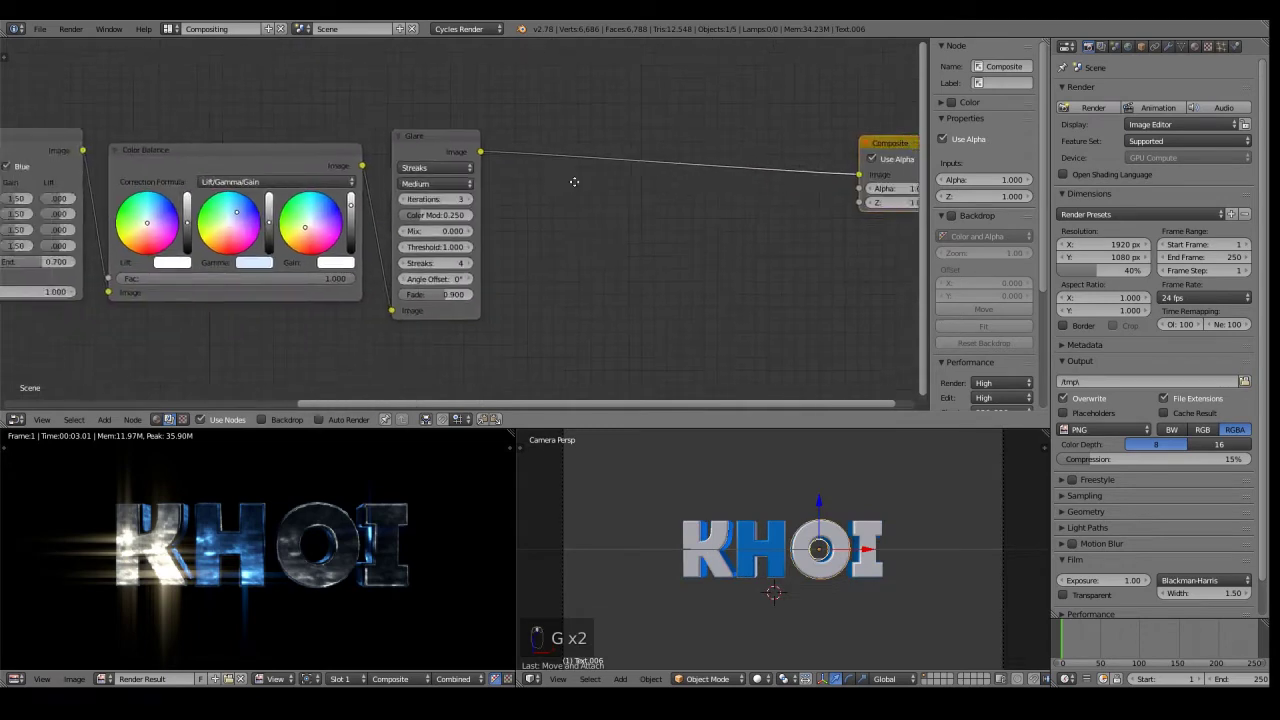
- Set the Glare node to Fog Glow with a threshold of 0 and a size of 9
{"action": "left_click", "coordinate": [365, 184]}
{"action": "left_click", "coordinate": [368, 222]}
{"action": "left_click_drag", "start_coordinate": [385, 231], "coordinate": [335, 231]}
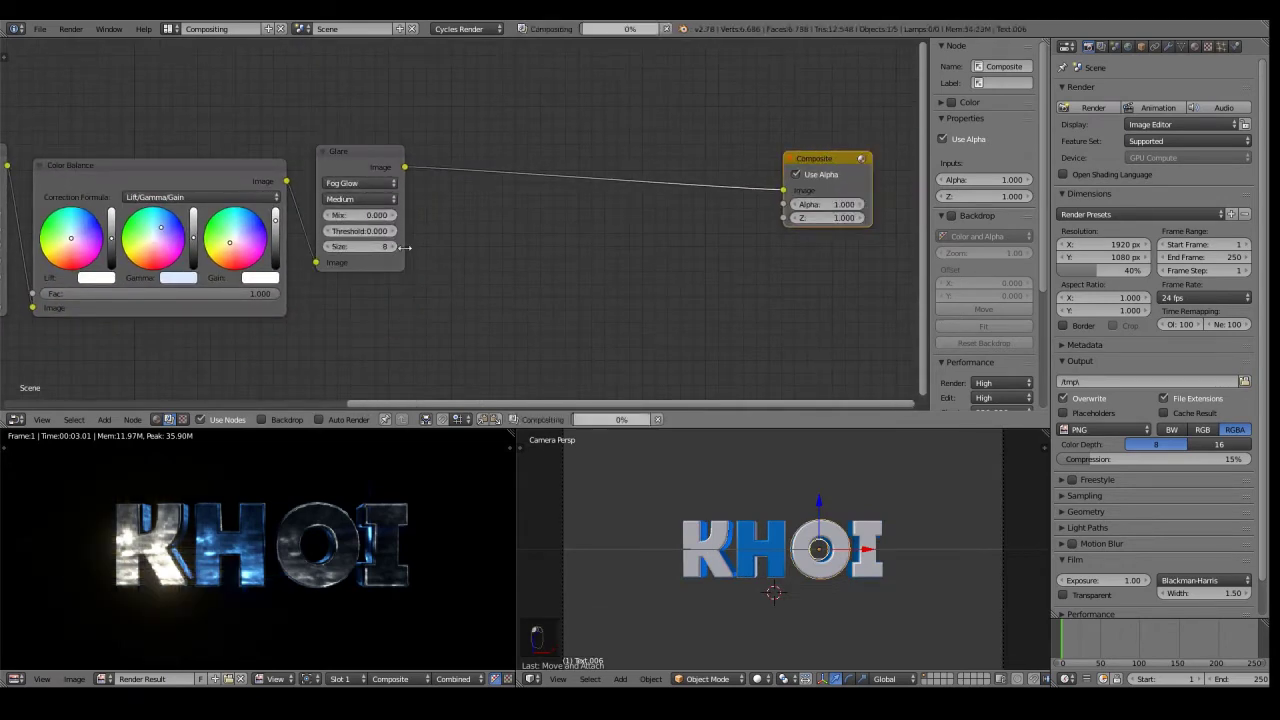
{"action": "left_click", "coordinate": [396, 246]}
- Spread out the Glare and Composite nodes and insert a duplicate of the Glare node on the link between them
{"action": "right_click", "coordinate": [363, 160]}
{"action": "key", "text": "g"}
{"action": "left_click", "coordinate": [356, 199]}
{"action": "right_click", "coordinate": [815, 163]}
{"action": "key", "text": "g"}
{"action": "left_click", "coordinate": [911, 169]}
{"action": "right_click", "coordinate": [303, 197]}
{"action": "key", "text": "shift+d"}
{"action": "left_click", "coordinate": [372, 190]}
- Insert a Mix node set to Add before Composite, combining the Color Balance output with the second Glare's output
{"action": "key", "text": "shift+a"}
{"action": "left_click", "coordinate": [575, 205]}
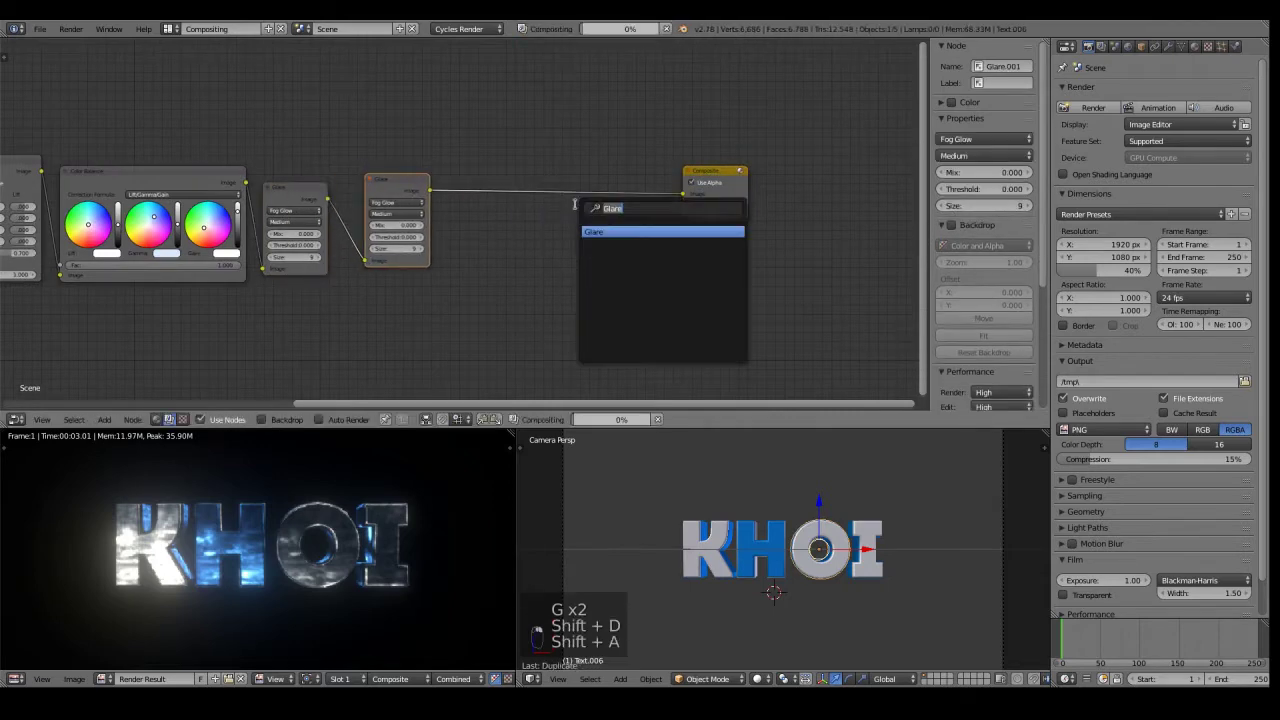
{"action": "type", "text": "Mix"}
{"action": "key", "text": "Return"}
{"action": "left_click", "coordinate": [535, 157]}
{"action": "left_click", "coordinate": [555, 184]}
{"action": "left_click", "coordinate": [553, 203]}
{"action": "left_click_drag", "start_coordinate": [533, 215], "coordinate": [245, 185]}
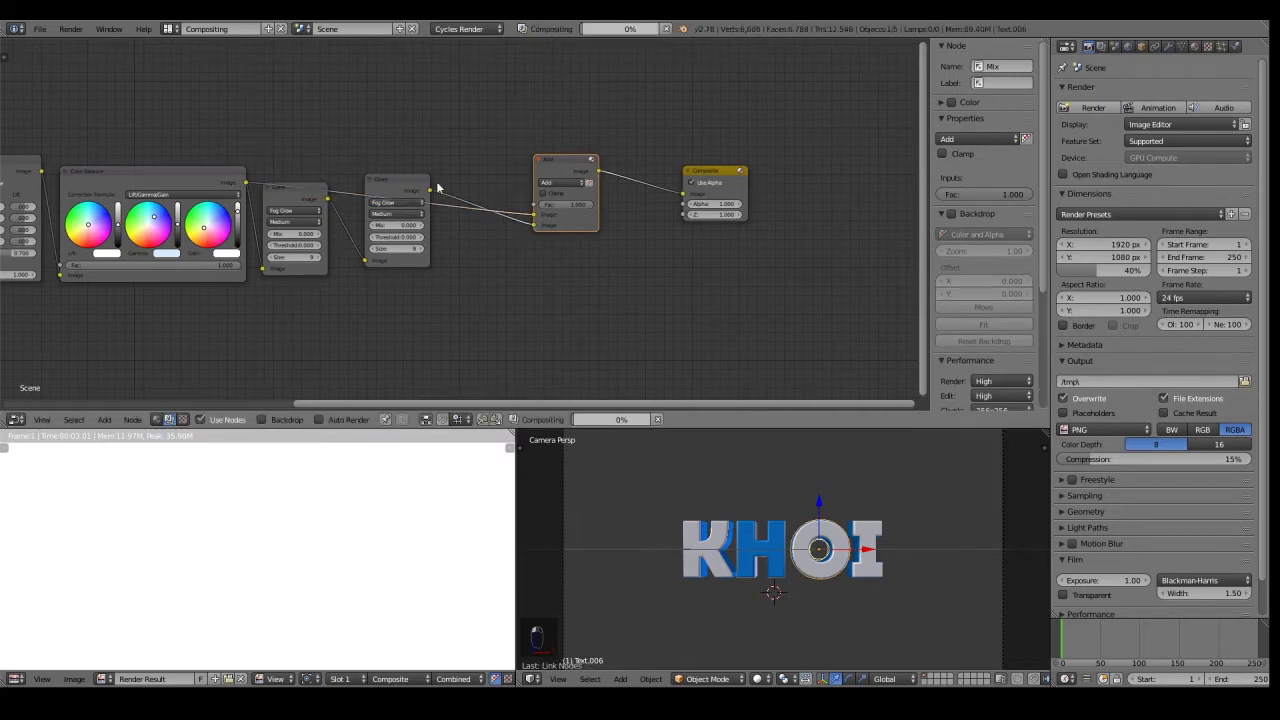
- Lower the second Glare node and insert a duplicated Mix node after it, set to Multiply with a bright blue color
{"action": "right_click", "coordinate": [424, 189]}
{"action": "key", "text": "g"}
{"action": "left_click", "coordinate": [420, 222]}
{"action": "right_click", "coordinate": [561, 178]}
{"action": "key", "text": "shift+d"}
{"action": "left_click", "coordinate": [485, 229]}
{"action": "left_click", "coordinate": [484, 237]}
{"action": "left_click", "coordinate": [487, 206]}
{"action": "scroll", "coordinate": [468, 284], "scroll_direction": "up", "scroll_amount": 4}
{"action": "left_click", "coordinate": [466, 299]}
{"action": "left_click", "coordinate": [530, 127]}
- Set the Add node's factor to 0.4 and move the node higher above the Multiply node
{"action": "scroll", "coordinate": [835, 289], "scroll_direction": "up", "scroll_amount": 4}
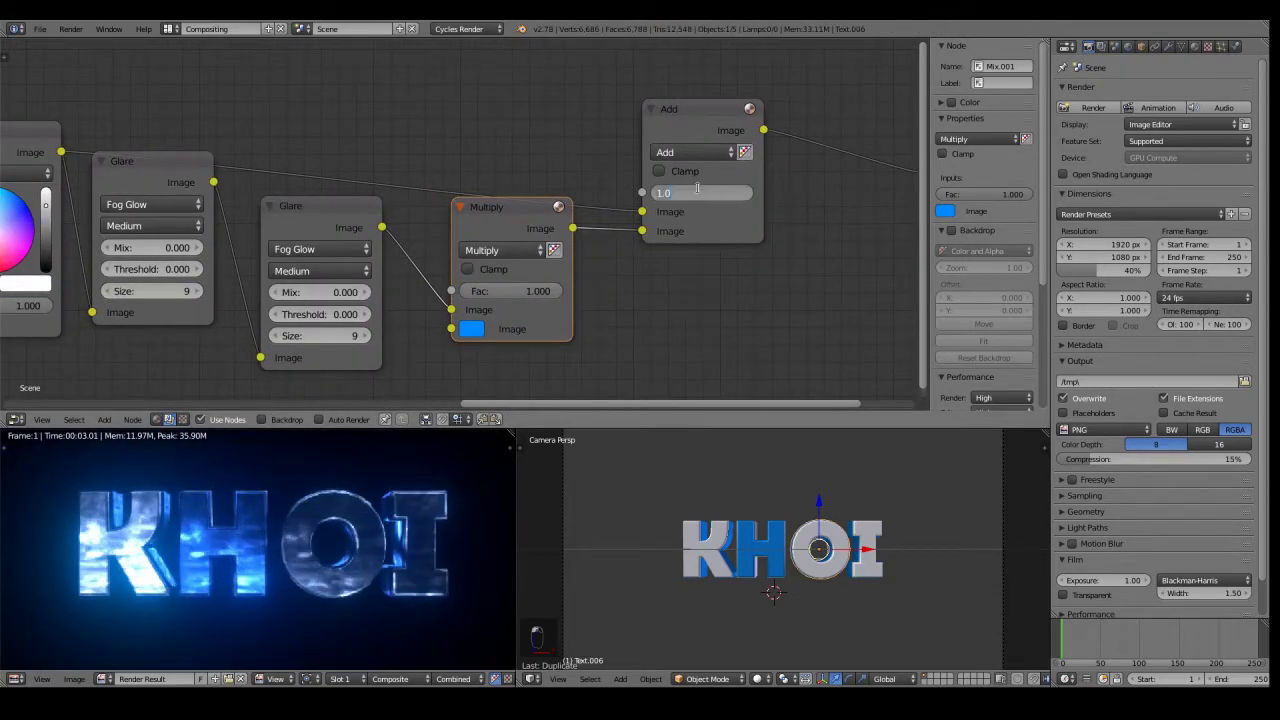
{"action": "type", "text": "0.4"}
{"action": "key", "text": "Return"}
{"action": "left_click_drag", "start_coordinate": [683, 114], "coordinate": [672, 80]}
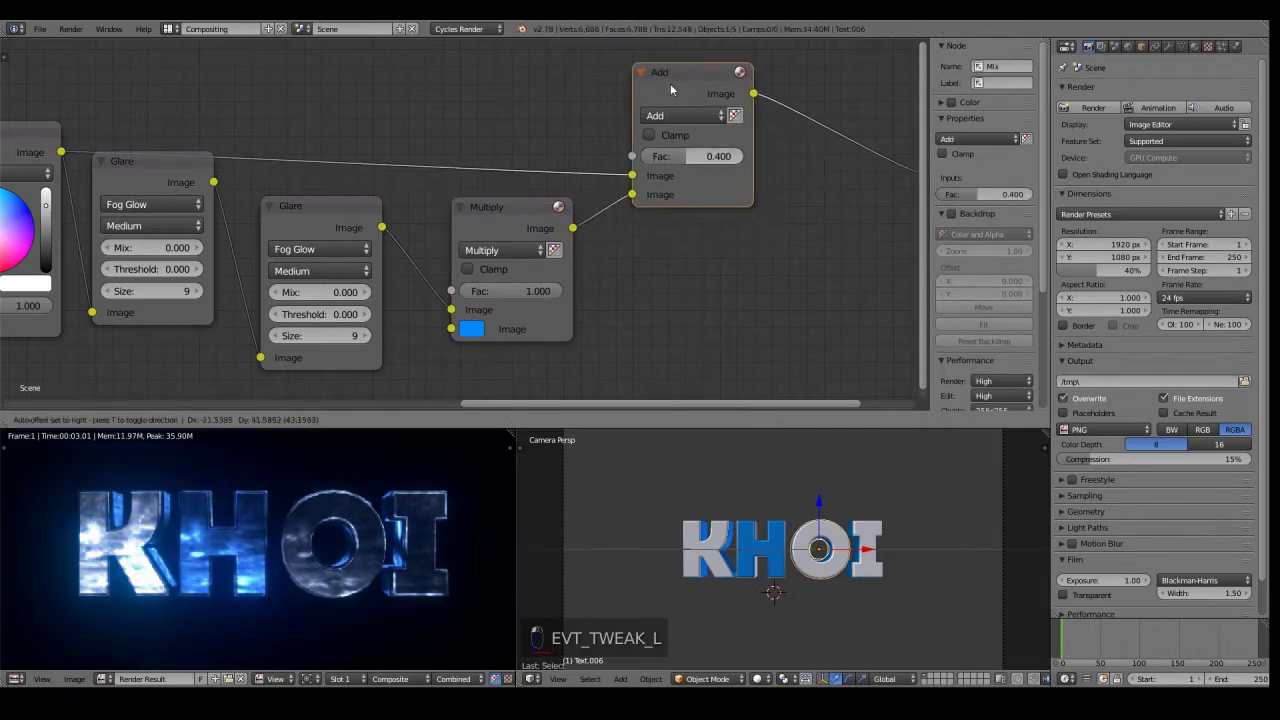
- Try a factor of 0.136 on the Add node and check the glow in the render
{"action": "mouse_move", "coordinate": [709, 156]}
{"action": "left_mouse_down"}
{"action": "mouse_move", "coordinate": [665, 156]}
{"action": "mouse_move", "coordinate": [692, 157]}
{"action": "left_mouse_up"}
{"action": "left_click", "coordinate": [704, 188]}
{"action": "scroll", "coordinate": [412, 490], "scroll_direction": "down", "scroll_amount": 2}
{"action": "scroll", "coordinate": [412, 491], "scroll_direction": "up", "scroll_amount": 2}
{"action": "scroll", "coordinate": [408, 494], "scroll_direction": "down", "scroll_amount": 2}
{"action": "scroll", "coordinate": [672, 235], "scroll_direction": "down", "scroll_amount": 5}
{"action": "middle_click_drag", "start_coordinate": [672, 235], "coordinate": [540, 273]}
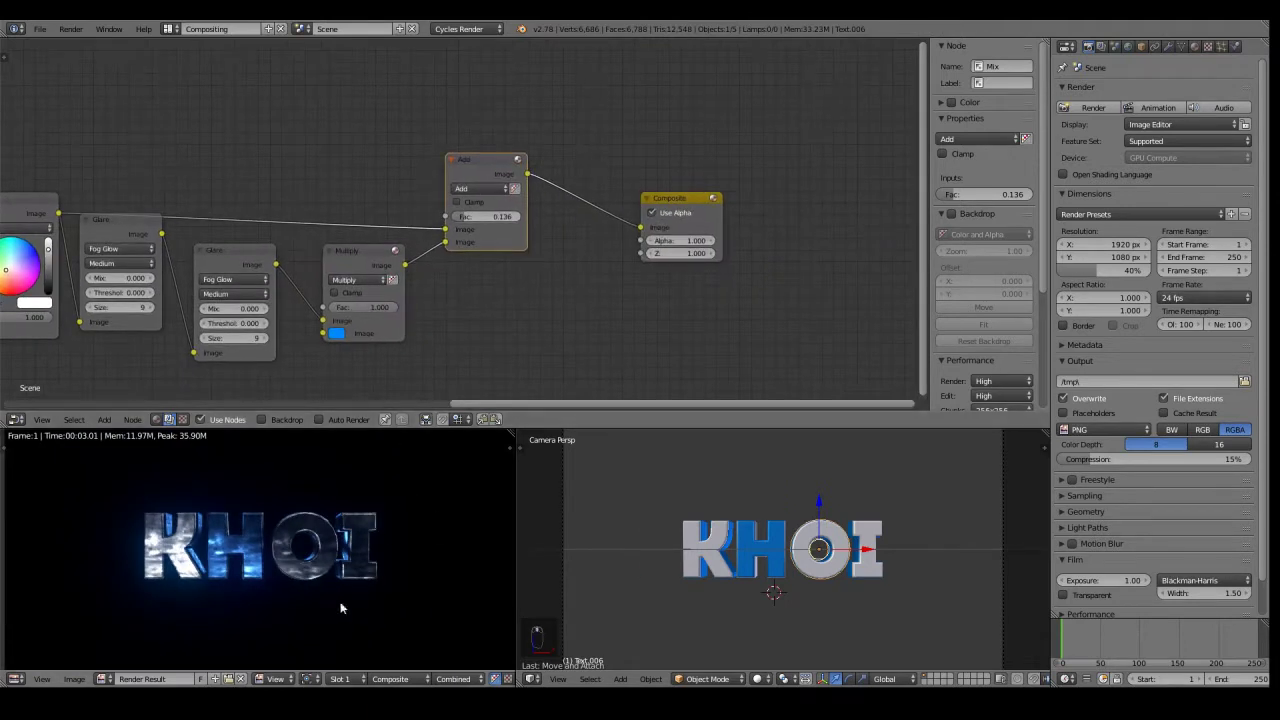
- Set the Add node's factor to 0.18
{"action": "scroll", "coordinate": [340, 608], "scroll_direction": "up", "scroll_amount": 2}
{"action": "key", "text": "BackSpace"}
{"action": "key", "text": "BackSpace"}
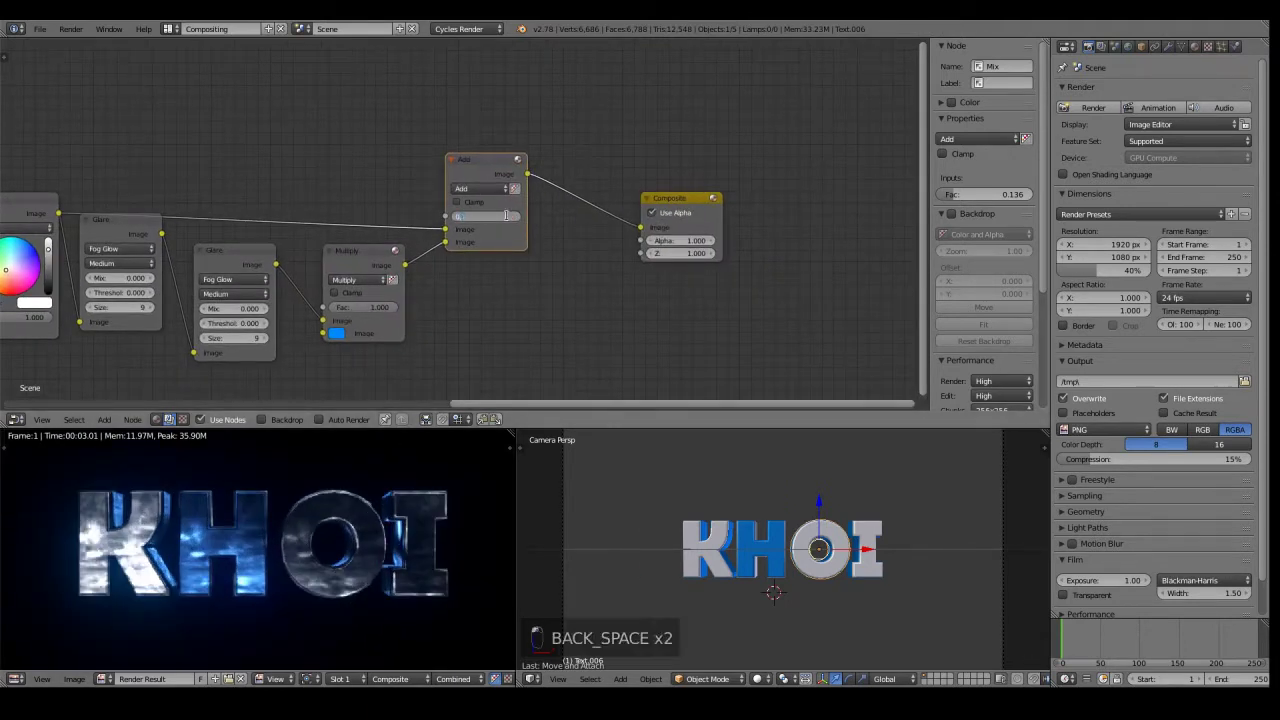
{"action": "type", "text": "8"}
{"action": "key", "text": "Return"}
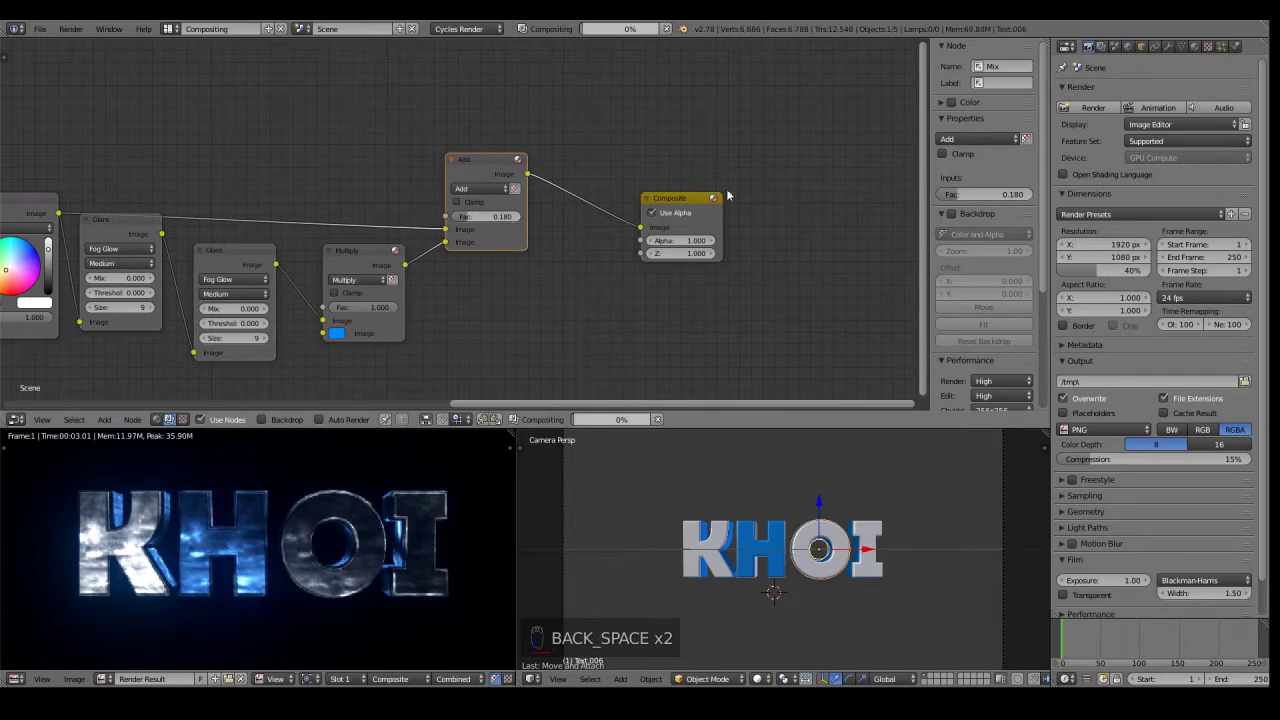
- Move the Composite node far away from the Add node to make room for more nodes
{"action": "right_click", "coordinate": [703, 197]}
{"action": "scroll", "coordinate": [703, 195], "scroll_direction": "down", "scroll_amount": 5}
{"action": "key", "text": "g"}
{"action": "left_click", "coordinate": [900, 170]}
{"action": "scroll", "coordinate": [402, 465], "scroll_direction": "down", "scroll_amount": 3}
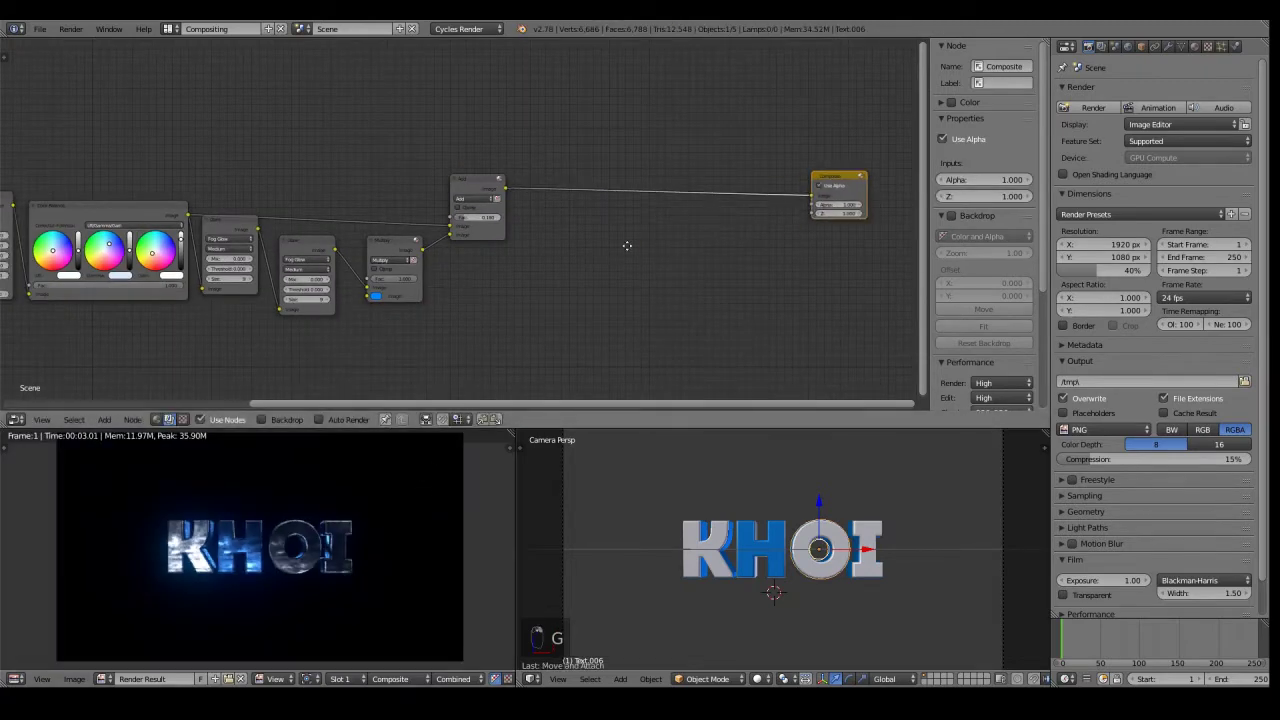
{"action": "middle_click_drag", "start_coordinate": [650, 240], "coordinate": [412, 325]}
{"action": "scroll", "coordinate": [415, 318], "scroll_direction": "up", "scroll_amount": 3}
{"action": "key", "text": "g"}
{"action": "left_click", "coordinate": [590, 260]}
{"action": "key", "text": "g"}
{"action": "left_click", "coordinate": [717, 278]}
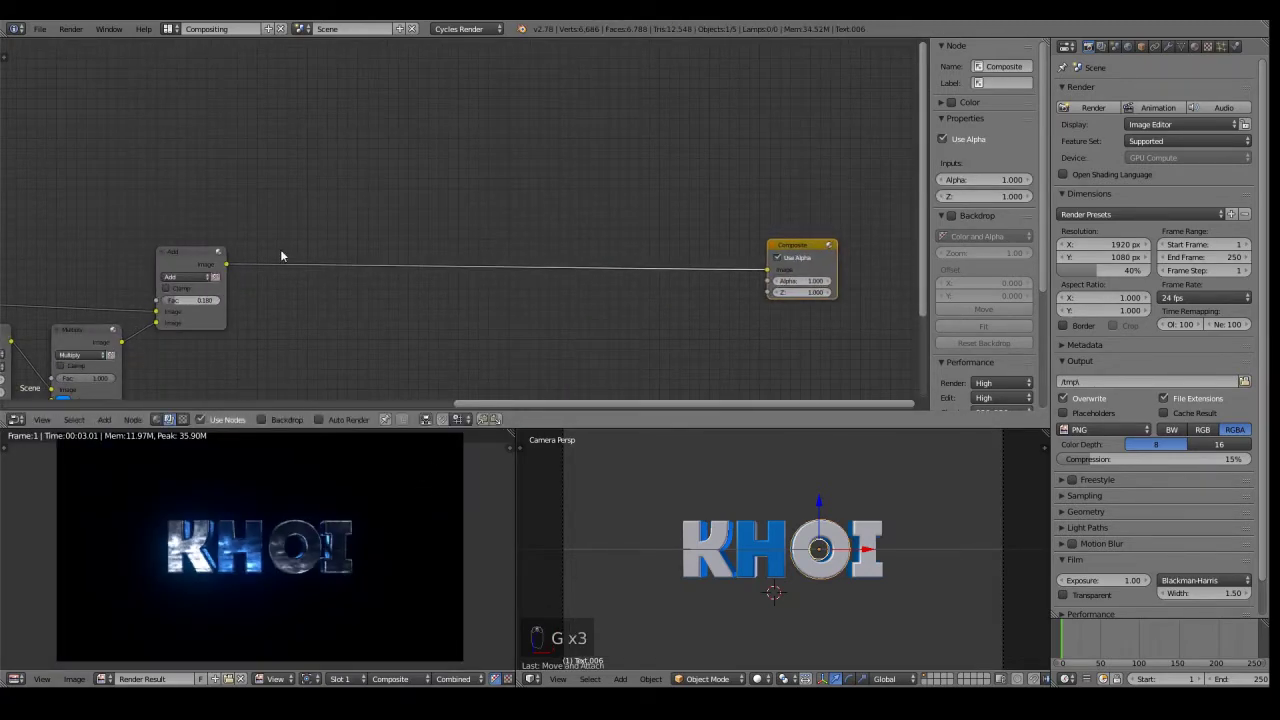
- Duplicate the Add node and insert the copy on the link just before the Composite node
{"action": "right_click", "coordinate": [218, 264]}
{"action": "key", "text": "shift+d"}
{"action": "left_click", "coordinate": [750, 266]}
- Add an RGB to BW node on the link right after the first Add node
{"action": "key", "text": "shift+a"}
{"action": "left_click", "coordinate": [488, 272]}
{"action": "type", "text": "RG"}
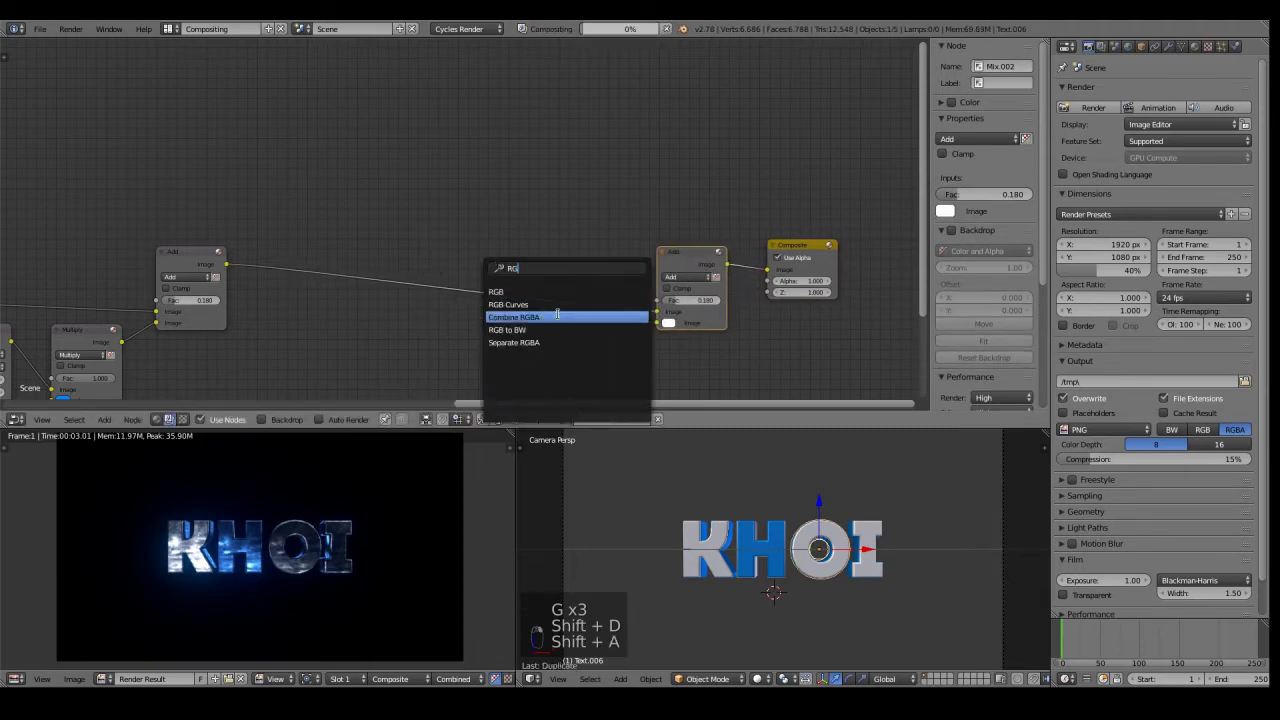
{"action": "left_click", "coordinate": [540, 330]}
{"action": "left_click", "coordinate": [248, 256]}
- Duplicate the blue Multiply node and insert the copy on the link just before the second Add node
{"action": "middle_click_drag", "start_coordinate": [220, 299], "coordinate": [316, 246]}
{"action": "right_click", "coordinate": [206, 284]}
{"action": "key", "text": "shift+d"}
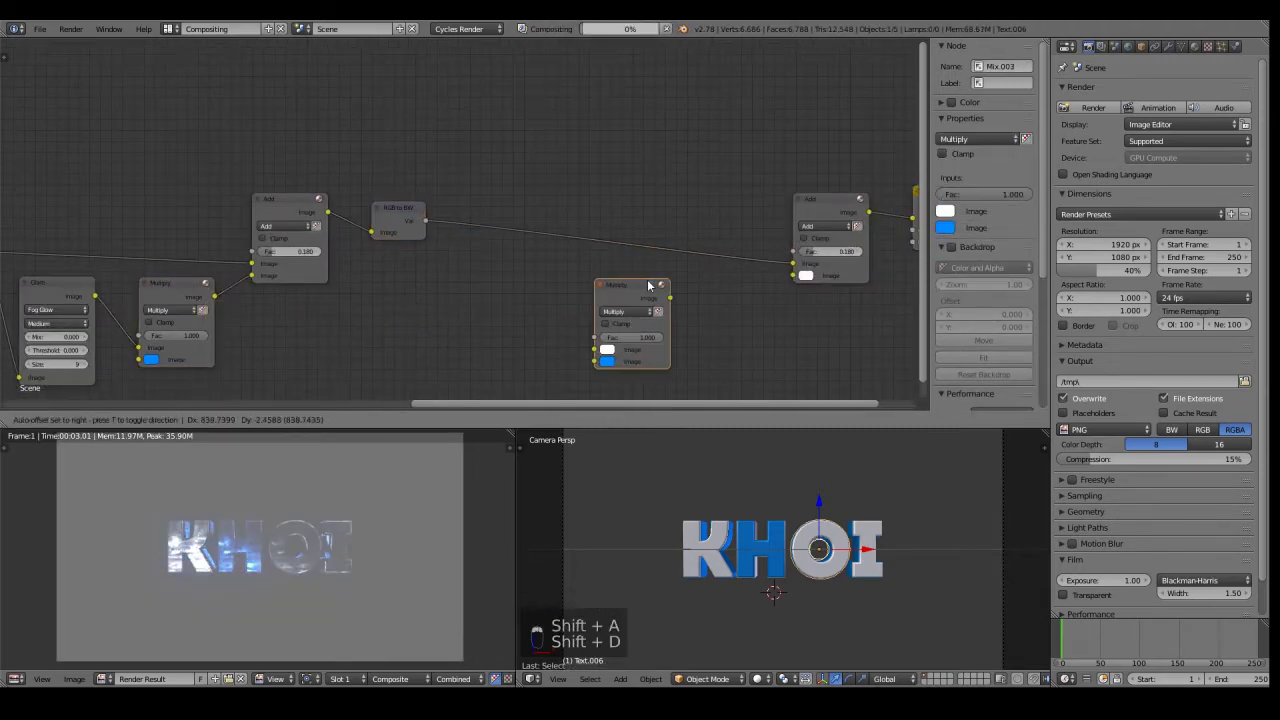
{"action": "left_click", "coordinate": [739, 221]}
- Insert an RGB Curves node between the RGB to BW node and the second Multiply node
{"action": "key", "text": "shift+a"}
{"action": "type", "text": "RG"}
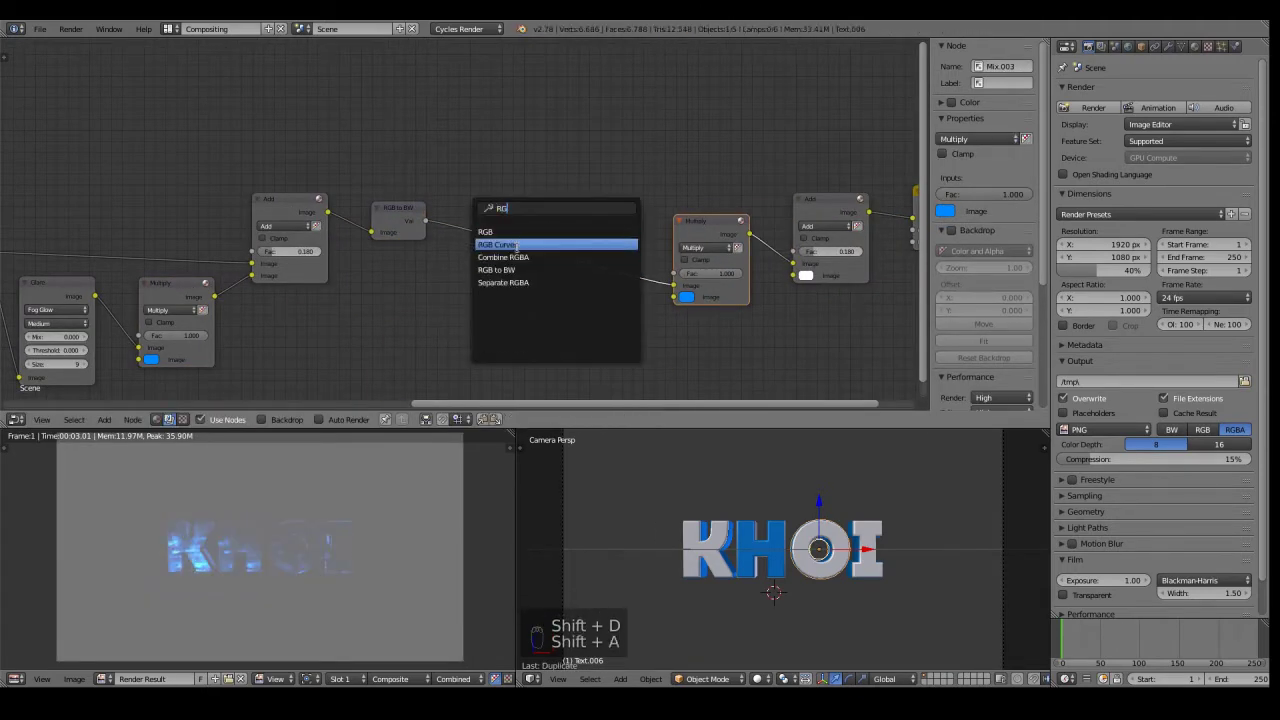
{"action": "left_click", "coordinate": [518, 247]}
{"action": "left_click", "coordinate": [521, 217]}
- Insert a Blur node between the RGB Curves node and the second Multiply node
{"action": "key", "text": "shift+a"}
{"action": "left_click", "coordinate": [619, 153]}
{"action": "type", "text": "Blur"}
{"action": "left_click", "coordinate": [640, 188]}
{"action": "left_click", "coordinate": [642, 229]}
- Raise the RGB Curves curve with a point at about X 0.289, Y 0.769, and rearrange the RGB to BW and RGB Curves nodes
{"action": "left_click_drag", "start_coordinate": [527, 260], "coordinate": [502, 241]}
{"action": "left_click", "coordinate": [538, 193]}
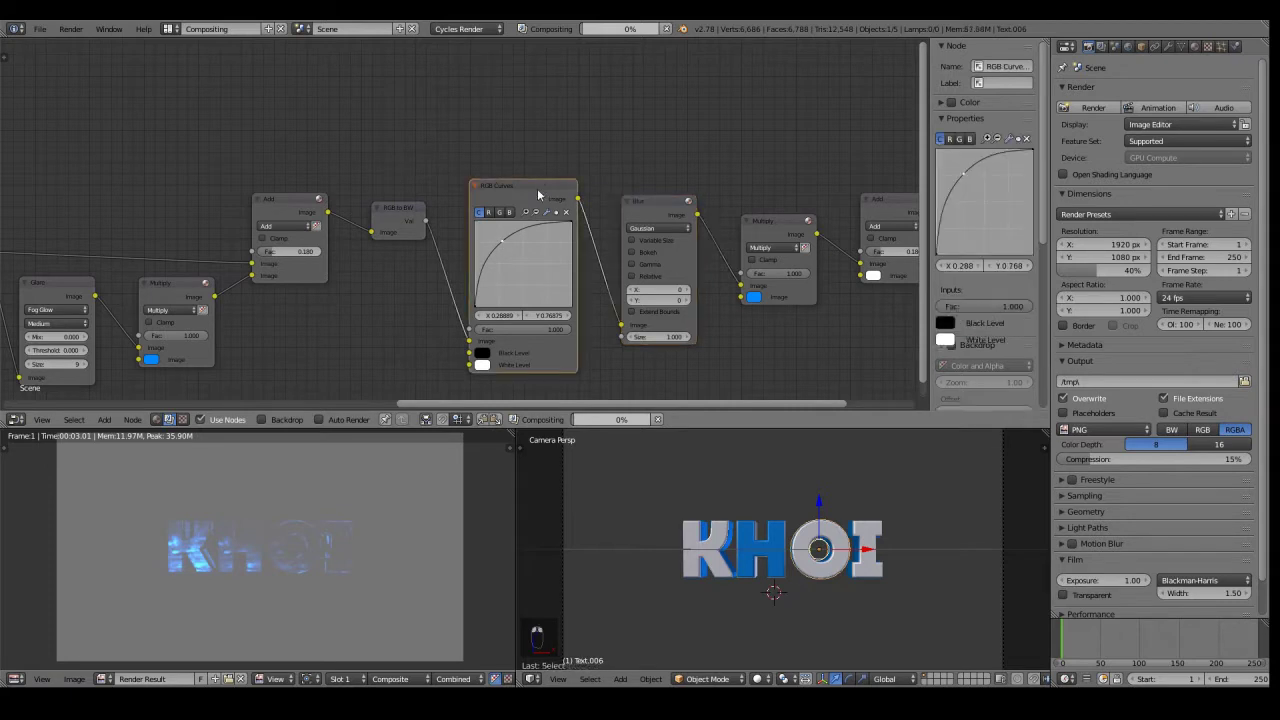
{"action": "key", "text": "g"}
{"action": "left_click", "coordinate": [501, 200]}
{"action": "left_click", "coordinate": [394, 217]}
{"action": "key", "text": "g"}
{"action": "left_click", "coordinate": [361, 319]}
{"action": "left_click", "coordinate": [491, 184]}
{"action": "key", "text": "g"}
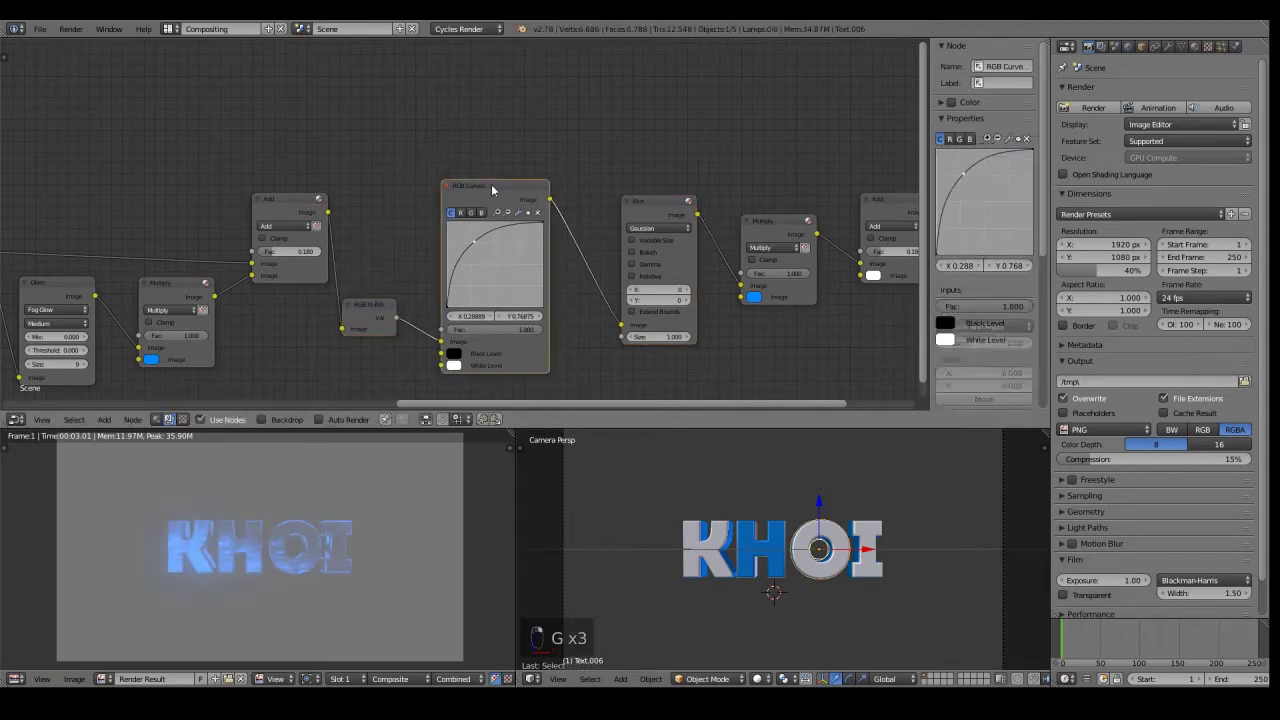
{"action": "left_click", "coordinate": [452, 209]}
- Move the Blur node next to the RGB Curves node and link the selected nodes
{"action": "middle_click_drag", "start_coordinate": [553, 277], "coordinate": [461, 228]}
{"action": "scroll", "coordinate": [568, 260], "scroll_direction": "down", "scroll_amount": 2}
{"action": "scroll", "coordinate": [567, 224], "scroll_direction": "up", "scroll_amount": 2}
{"action": "left_click_drag", "start_coordinate": [603, 135], "coordinate": [499, 154]}
{"action": "key", "text": "f"}
- Set the Blur node to Fast Gaussian with relative size and 12.23% in both X and Y
{"action": "left_click", "coordinate": [488, 168]}
{"action": "left_click", "coordinate": [488, 86]}
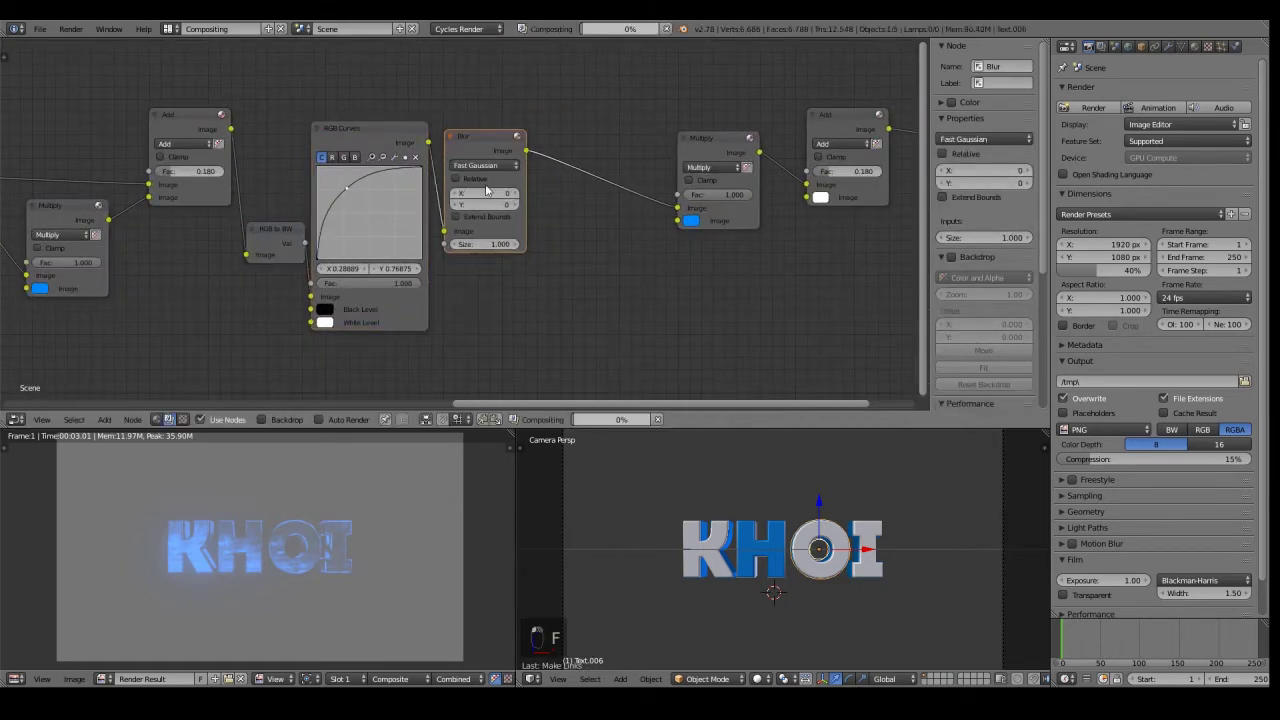
{"action": "left_click", "coordinate": [484, 180]}
{"action": "left_click_drag", "start_coordinate": [488, 221], "coordinate": [488, 232]}
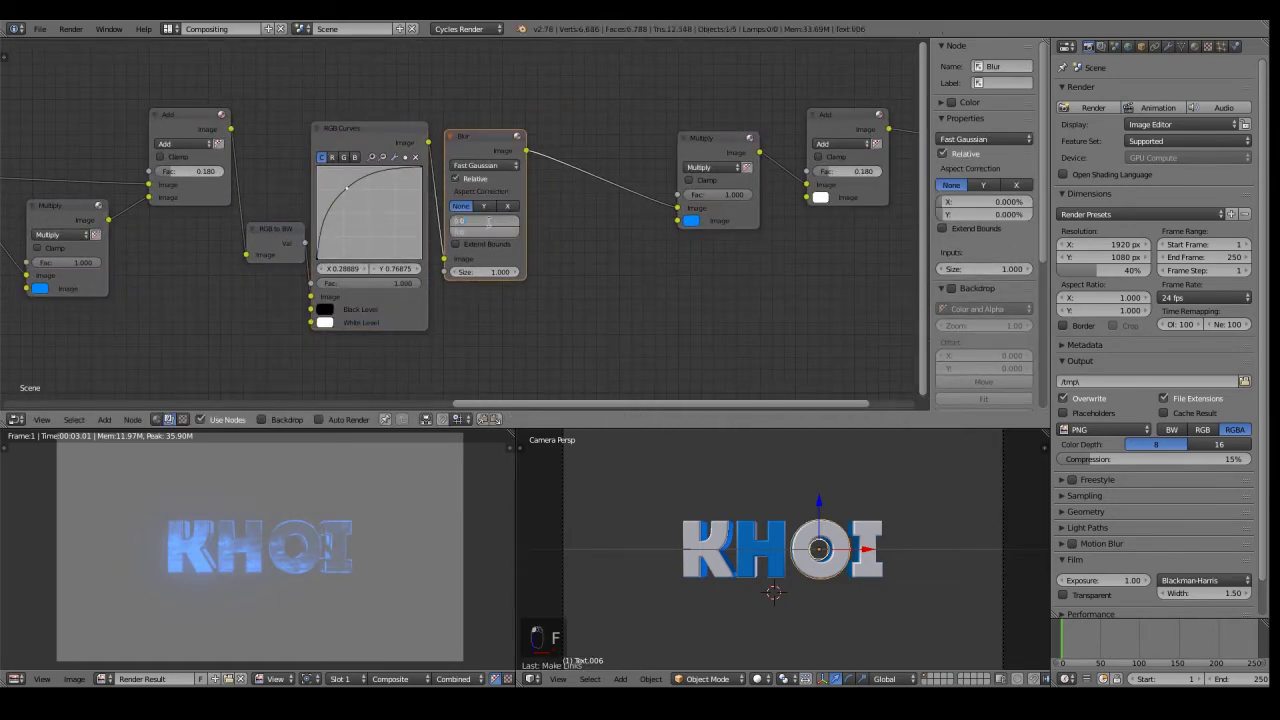
{"action": "type", "text": "12.23"}
{"action": "key", "text": "Return"}
- Arrange the RGB Curves and second Multiply nodes close to the Blur node, and set the Multiply factor to 0.956
{"action": "left_click", "coordinate": [475, 150]}
{"action": "right_click", "coordinate": [371, 150]}
{"action": "key", "text": "g"}
{"action": "left_click", "coordinate": [375, 147]}
{"action": "middle_click_drag", "start_coordinate": [757, 128], "coordinate": [657, 167]}
{"action": "right_click", "coordinate": [622, 187]}
{"action": "key", "text": "g"}
{"action": "left_click", "coordinate": [490, 186]}
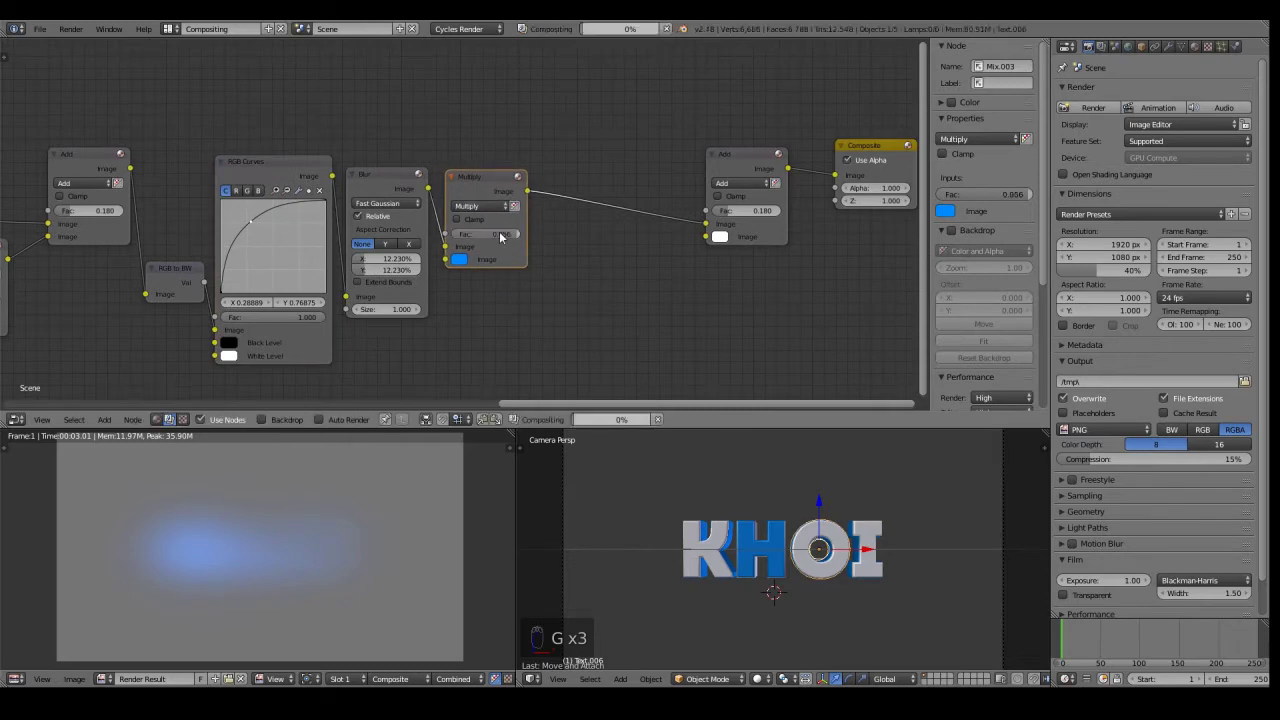
- Move the second Add node beside the Multiply node and link the first Add node's output into it
{"action": "right_click", "coordinate": [754, 165]}
{"action": "key", "text": "g"}
{"action": "left_click", "coordinate": [604, 147]}
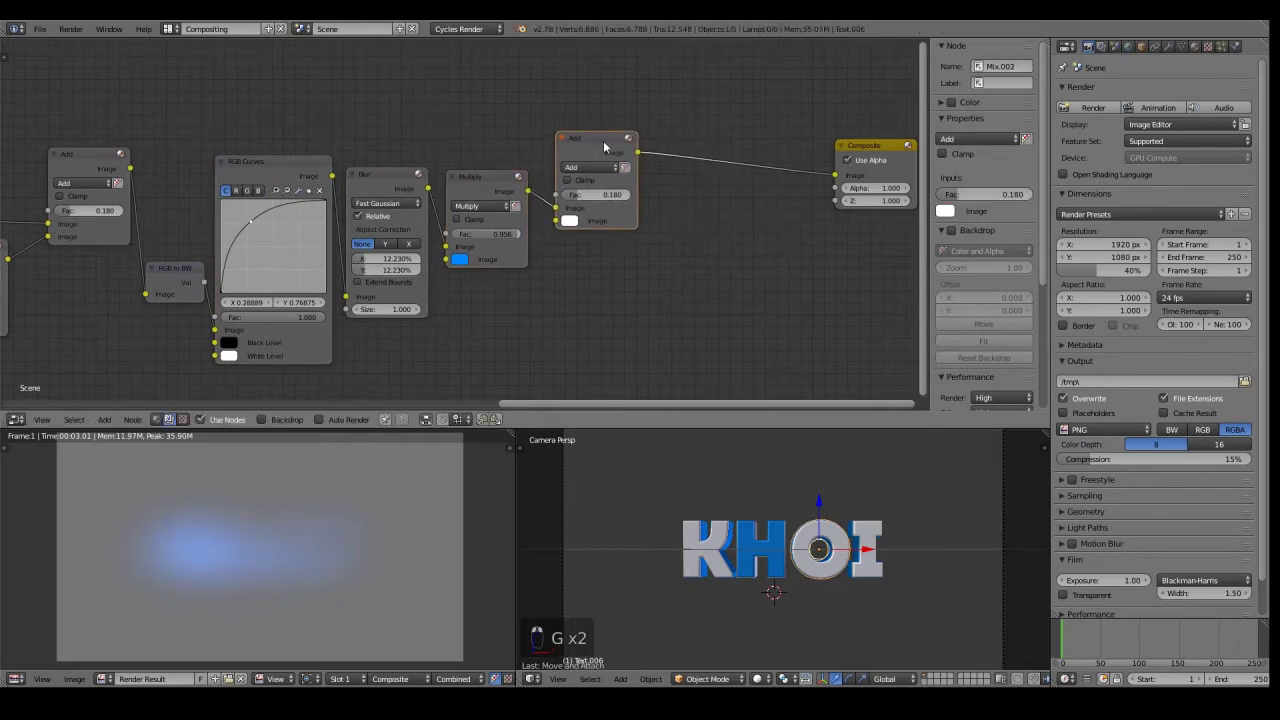
{"action": "left_click_drag", "start_coordinate": [555, 219], "coordinate": [125, 165]}
{"action": "right_click", "coordinate": [115, 159]}
{"action": "key", "text": "g"}
{"action": "right_click", "coordinate": [162, 160]}
{"action": "right_click", "coordinate": [592, 139]}
{"action": "key", "text": "g"}
{"action": "right_click", "coordinate": [594, 137]}
- Try a factor of 0.098 on the second Add node to weaken the blurred blue glow
{"action": "scroll", "coordinate": [411, 523], "scroll_direction": "up", "scroll_amount": 2}
{"action": "scroll", "coordinate": [432, 209], "scroll_direction": "down", "scroll_amount": 2}
{"action": "middle_click_drag", "start_coordinate": [404, 243], "coordinate": [469, 207]}
{"action": "scroll", "coordinate": [416, 450], "scroll_direction": "down", "scroll_amount": 3}
{"action": "scroll", "coordinate": [302, 226], "scroll_direction": "down", "scroll_amount": 1}
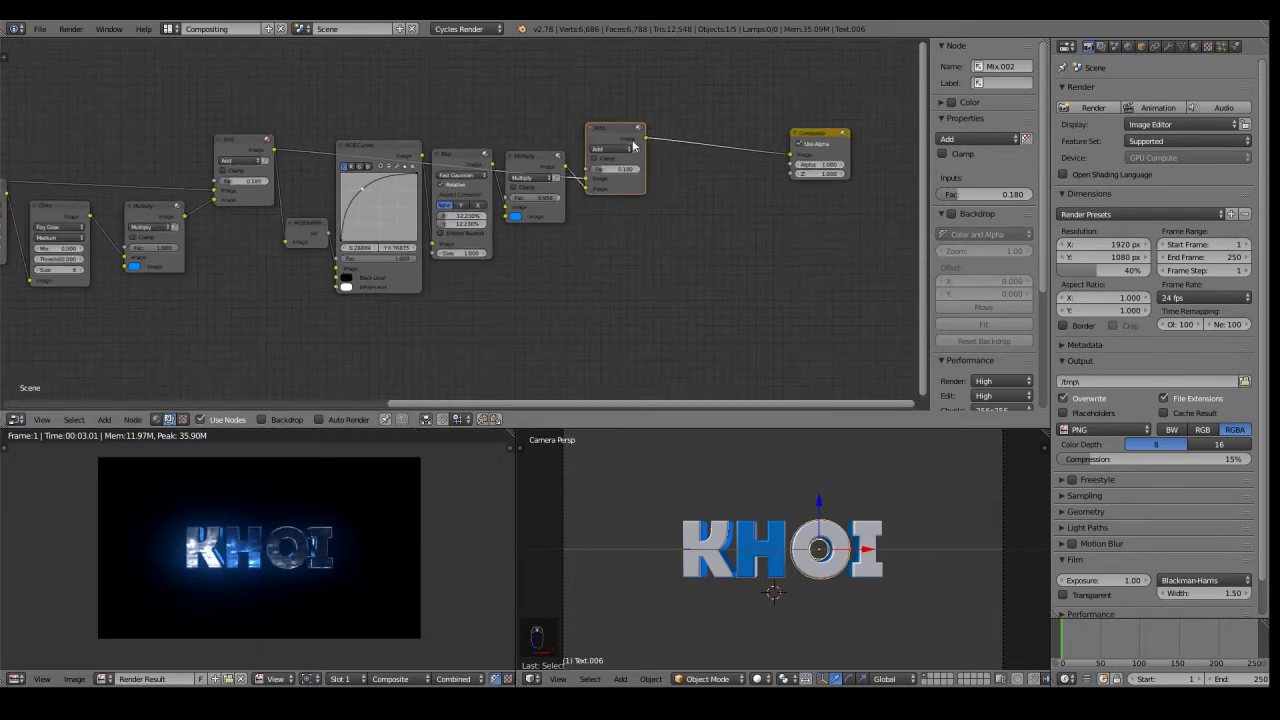
{"action": "scroll", "coordinate": [320, 250], "scroll_direction": "up", "scroll_amount": 2}
{"action": "scroll", "coordinate": [412, 468], "scroll_direction": "up", "scroll_amount": 2}
{"action": "scroll", "coordinate": [412, 466], "scroll_direction": "down", "scroll_amount": 1}
{"action": "middle_click_drag", "start_coordinate": [646, 197], "coordinate": [618, 219]}
{"action": "left_click_drag", "start_coordinate": [680, 169], "coordinate": [681, 169]}
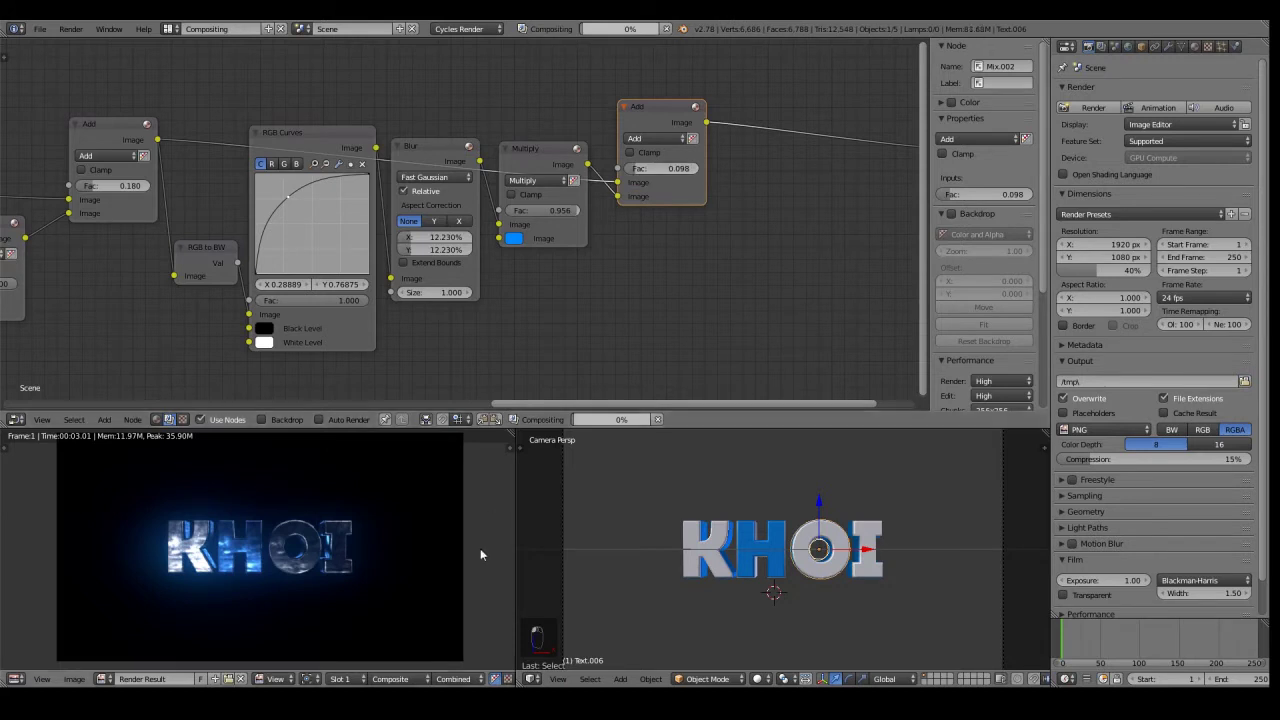
- Set the second Add node's factor to 0.04 and check the glow around the rendered text
{"action": "scroll", "coordinate": [479, 545], "scroll_direction": "up", "scroll_amount": 2}
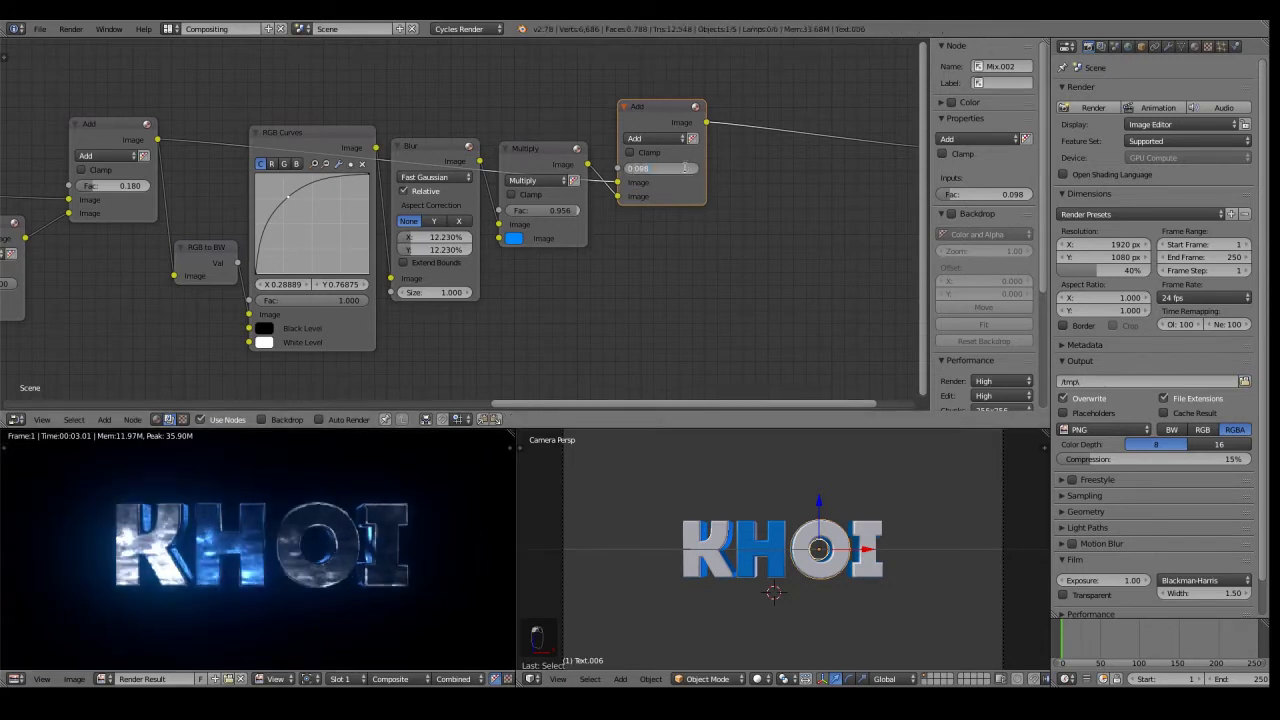
{"action": "scroll", "coordinate": [687, 172], "scroll_direction": "down", "scroll_amount": 2}
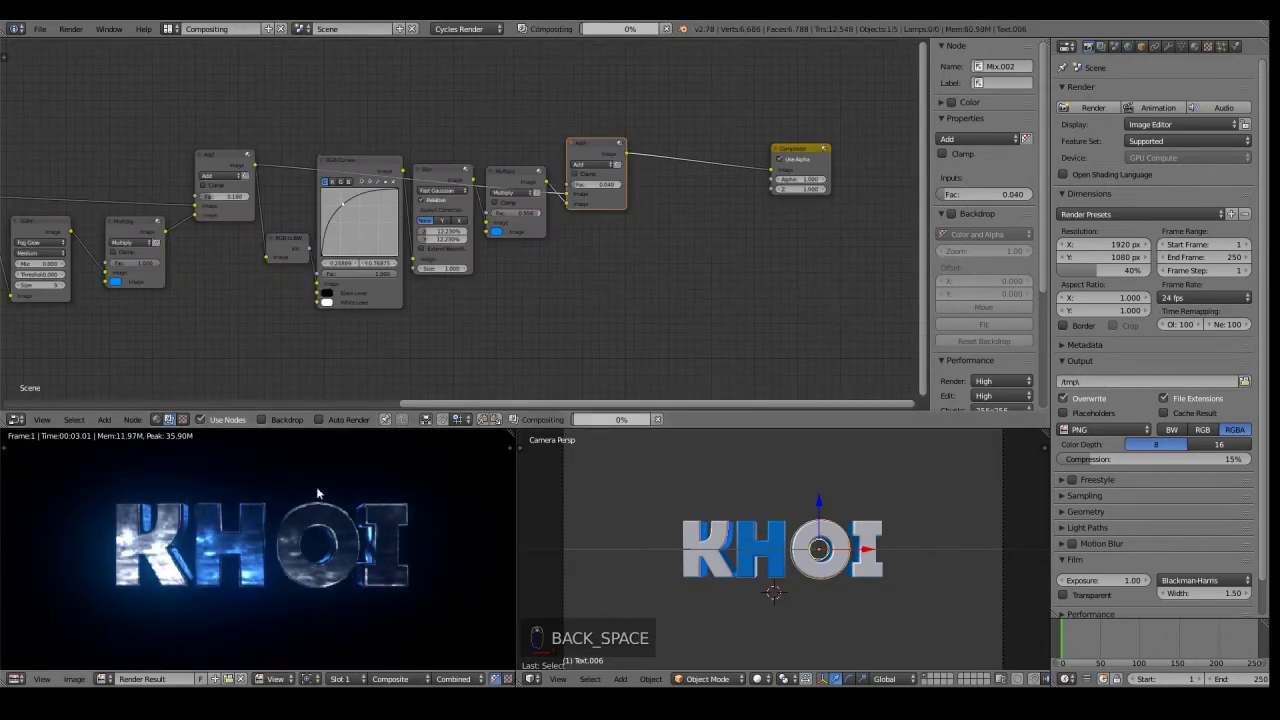
{"action": "scroll", "coordinate": [346, 540], "scroll_direction": "down", "scroll_amount": 2}
{"action": "scroll", "coordinate": [380, 496], "scroll_direction": "up", "scroll_amount": 1}
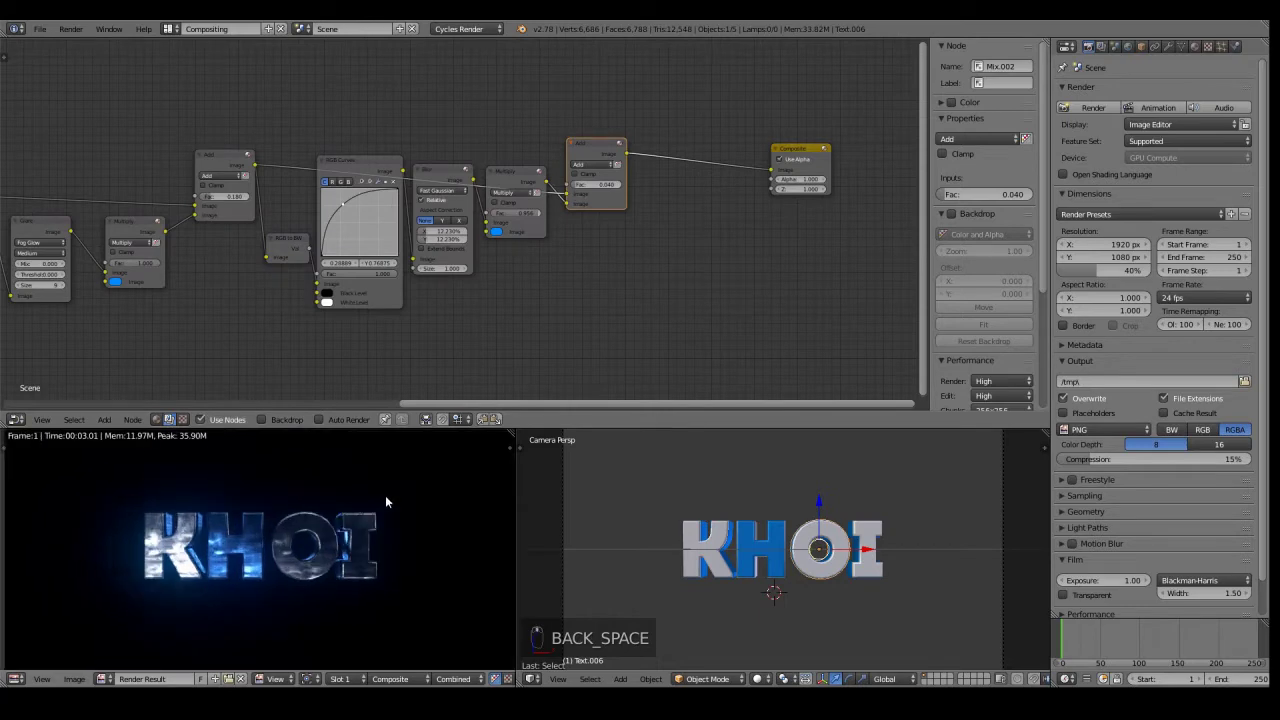
- Save the project over the existing untitled.blend file
{"action": "scroll", "coordinate": [385, 495], "scroll_direction": "up", "scroll_amount": 1}
{"action": "scroll", "coordinate": [380, 497], "scroll_direction": "down", "scroll_amount": 3}
{"action": "scroll", "coordinate": [380, 497], "scroll_direction": "up", "scroll_amount": 3}
{"action": "key", "text": "ctrl+s"}
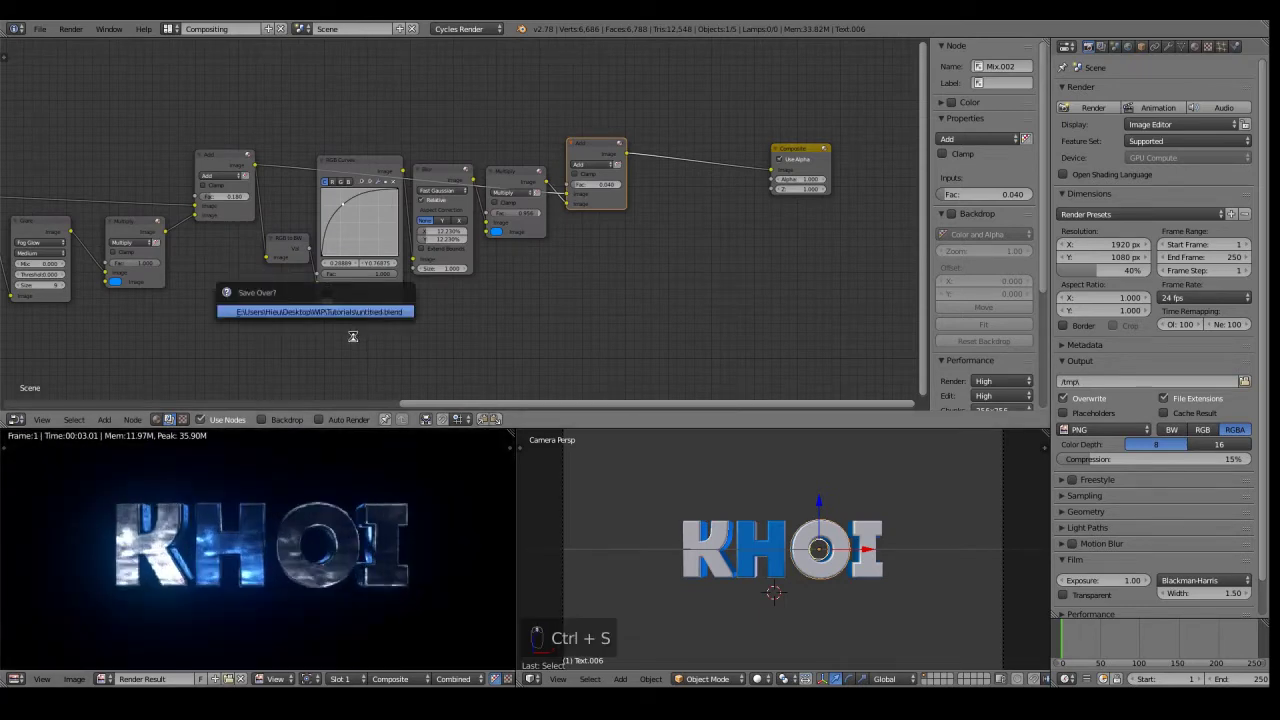
{"action": "key", "text": "Return"}
- Inspect the rendered glow around the text and review the whole compositing chain back to the Render Layers node
{"action": "scroll", "coordinate": [346, 340], "scroll_direction": "down", "scroll_amount": 3}
{"action": "scroll", "coordinate": [285, 550], "scroll_direction": "down", "scroll_amount": 3}
{"action": "scroll", "coordinate": [278, 554], "scroll_direction": "up", "scroll_amount": 3}
{"action": "middle_click_drag", "start_coordinate": [277, 554], "coordinate": [299, 535]}
{"action": "scroll", "coordinate": [170, 275], "scroll_direction": "down", "scroll_amount": 2}
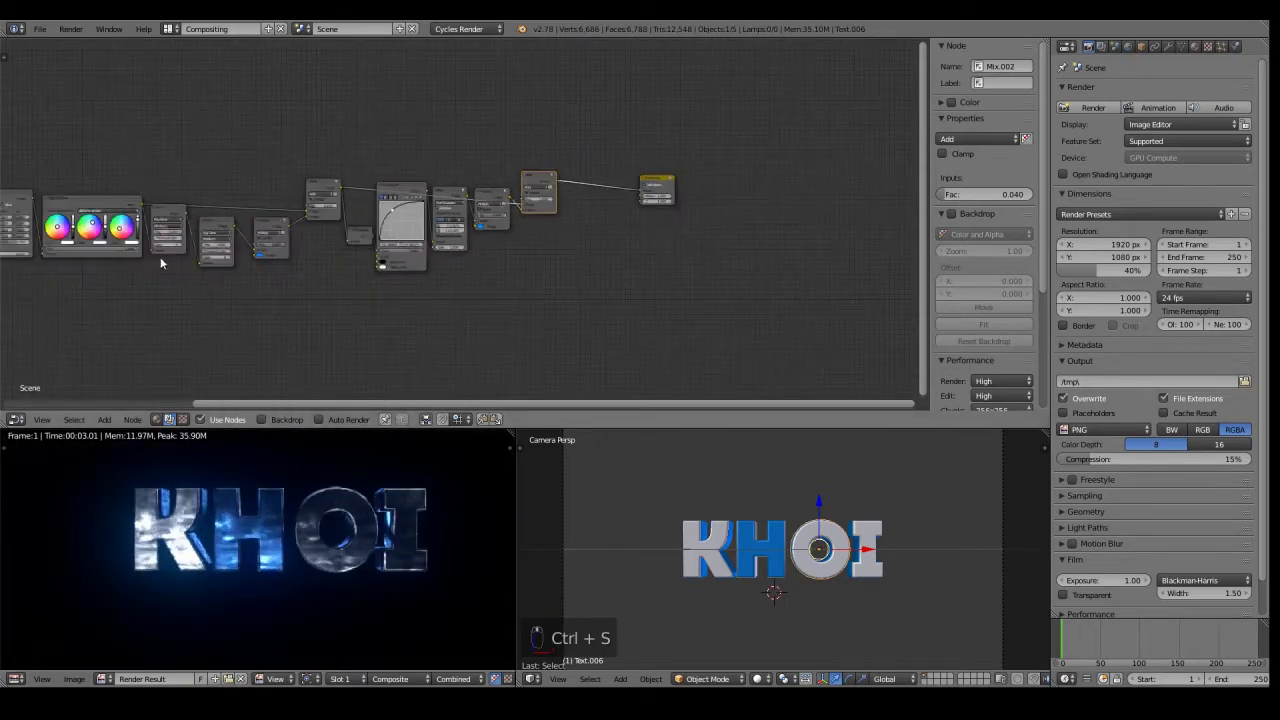
{"action": "middle_click_drag", "start_coordinate": [162, 258], "coordinate": [616, 231]}
{"action": "middle_click_drag", "start_coordinate": [714, 168], "coordinate": [639, 252]}
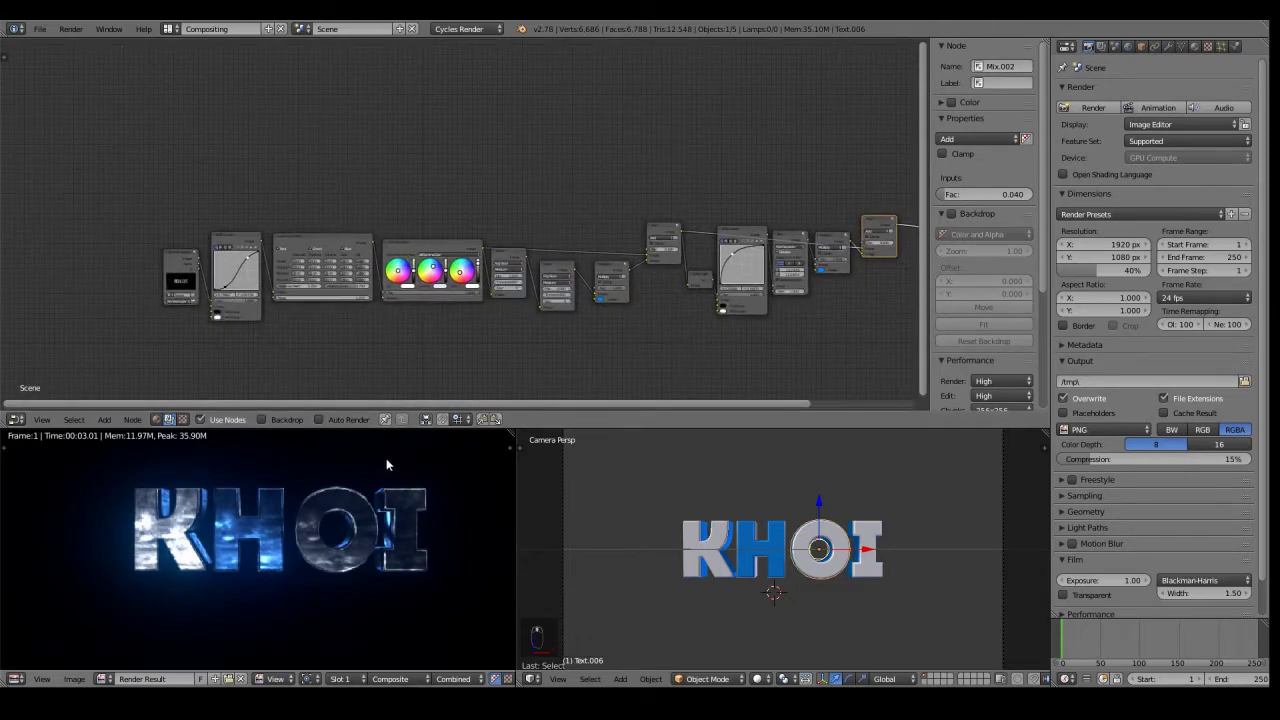
{"action": "scroll", "coordinate": [387, 460], "scroll_direction": "up", "scroll_amount": 1}
{"action": "middle_click_drag", "start_coordinate": [389, 474], "coordinate": [396, 521]}
{"action": "scroll", "coordinate": [396, 522], "scroll_direction": "down", "scroll_amount": 2}
{"action": "scroll", "coordinate": [520, 345], "scroll_direction": "down", "scroll_amount": 4}
{"action": "middle_click_drag", "start_coordinate": [526, 351], "coordinate": [756, 312]}
{"action": "scroll", "coordinate": [410, 380], "scroll_direction": "up", "scroll_amount": 2}
{"action": "scroll", "coordinate": [586, 260], "scroll_direction": "up", "scroll_amount": 7}
{"action": "scroll", "coordinate": [756, 310], "scroll_direction": "up", "scroll_amount": 8}
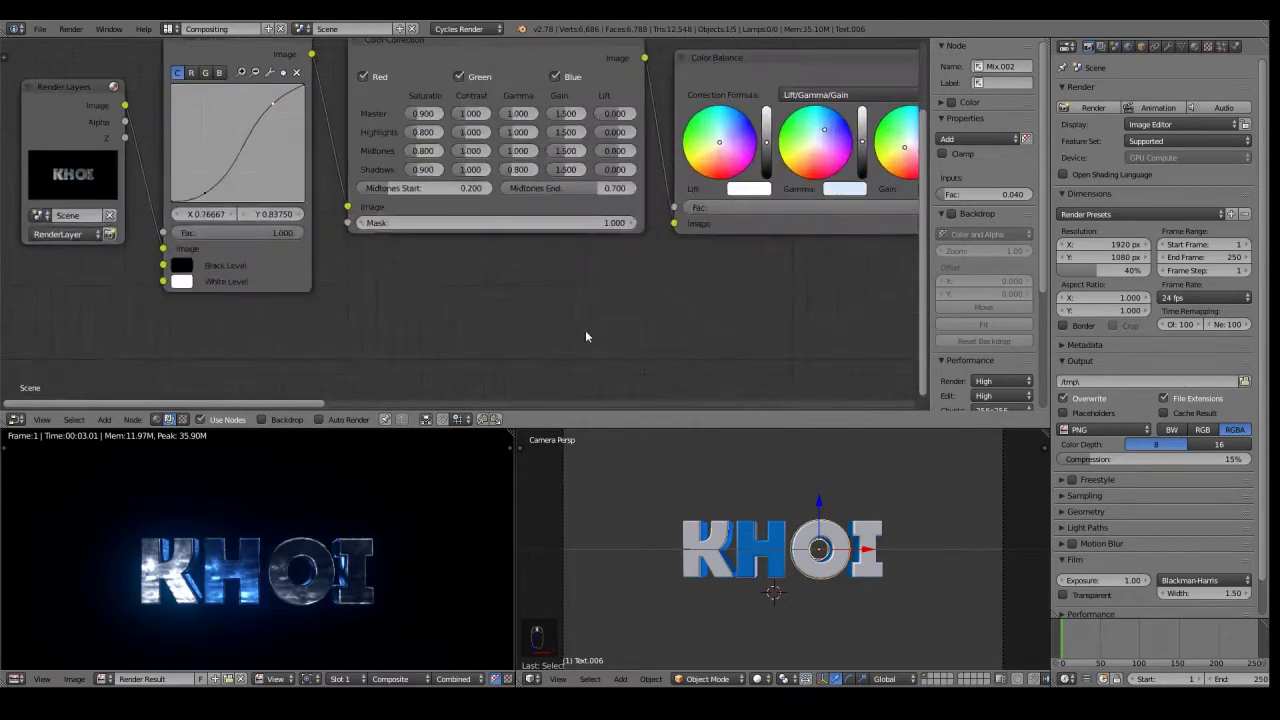
{"action": "middle_click_drag", "start_coordinate": [585, 330], "coordinate": [574, 396]}
{"action": "scroll", "coordinate": [515, 331], "scroll_direction": "up", "scroll_amount": 6}
{"action": "left_click_drag", "start_coordinate": [507, 186], "coordinate": [479, 200]}
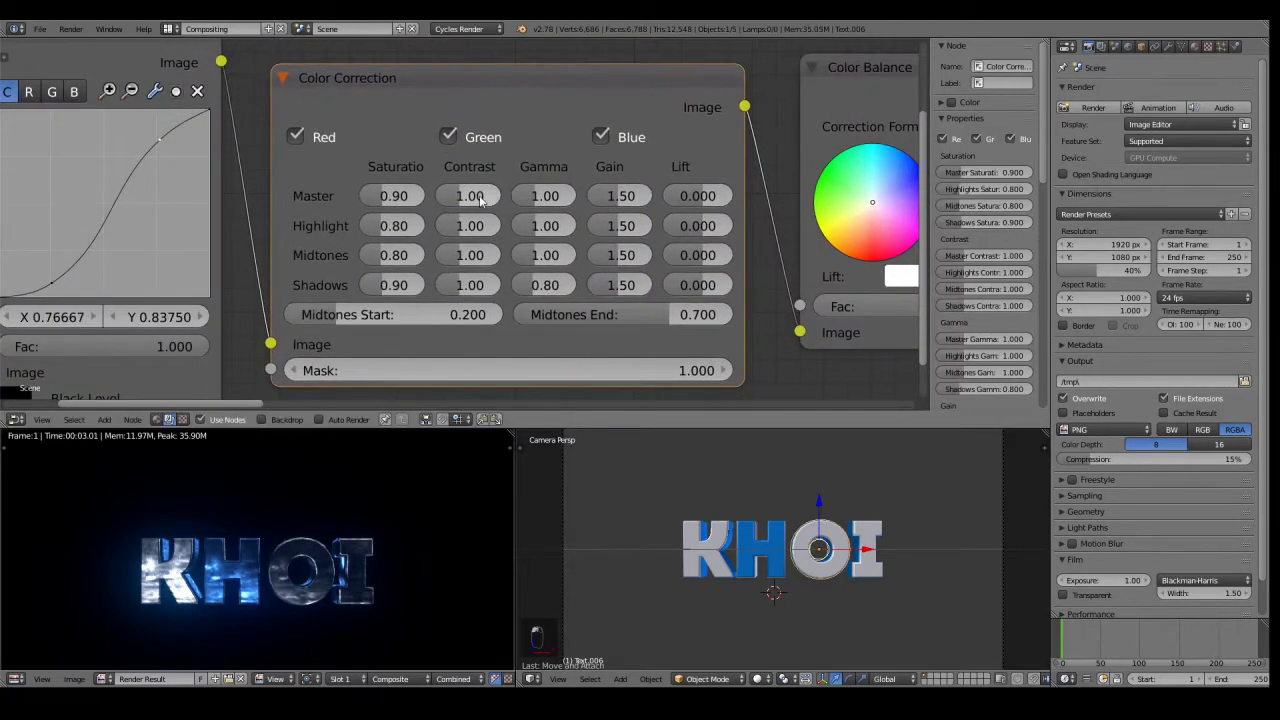
{"action": "mouse_move", "coordinate": [469, 285]}
{"action": "left_mouse_down"}
{"action": "mouse_move", "coordinate": [520, 285]}
{"action": "mouse_move", "coordinate": [494, 285]}
{"action": "left_mouse_up"}
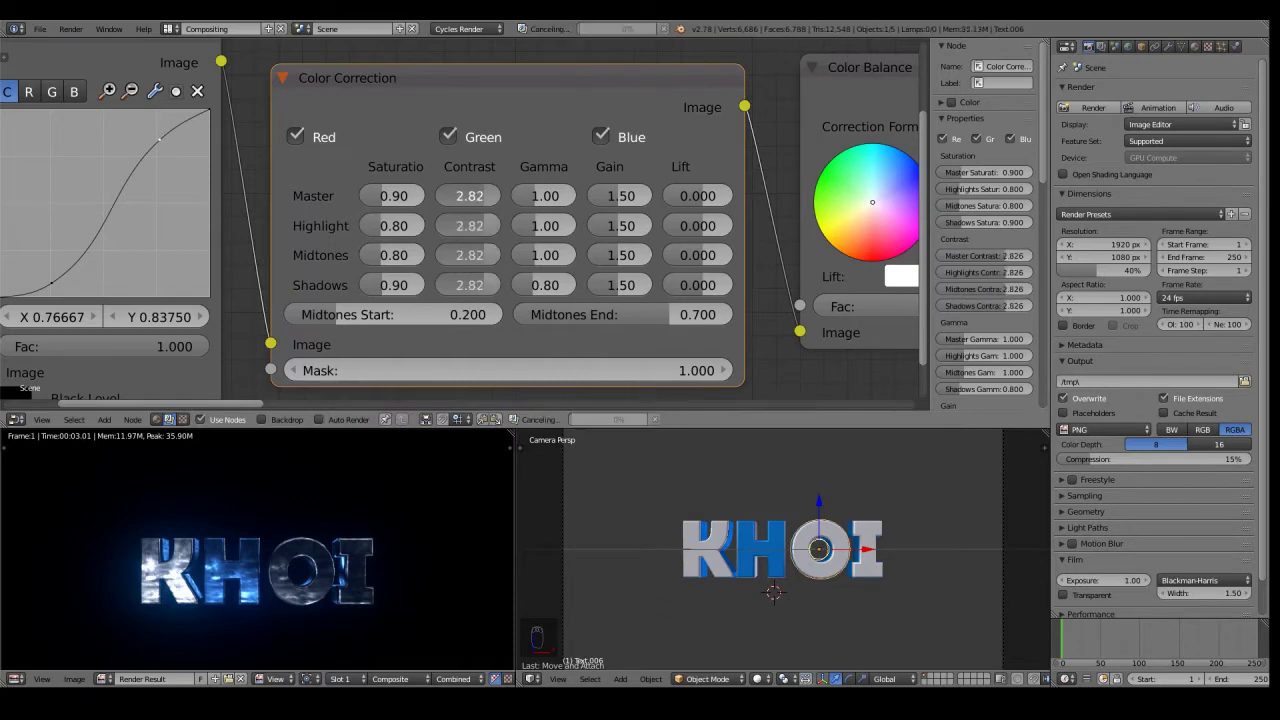
{"action": "key", "text": "Escape"}
- Try contrast values of 4.00 for master, highlights and midtones and 0.00 for shadows in the Color Correction node
{"action": "scroll", "coordinate": [590, 140], "scroll_direction": "down", "scroll_amount": 3}
{"action": "middle_click_drag", "start_coordinate": [617, 136], "coordinate": [609, 108]}
{"action": "scroll", "coordinate": [609, 110], "scroll_direction": "up", "scroll_amount": 3}
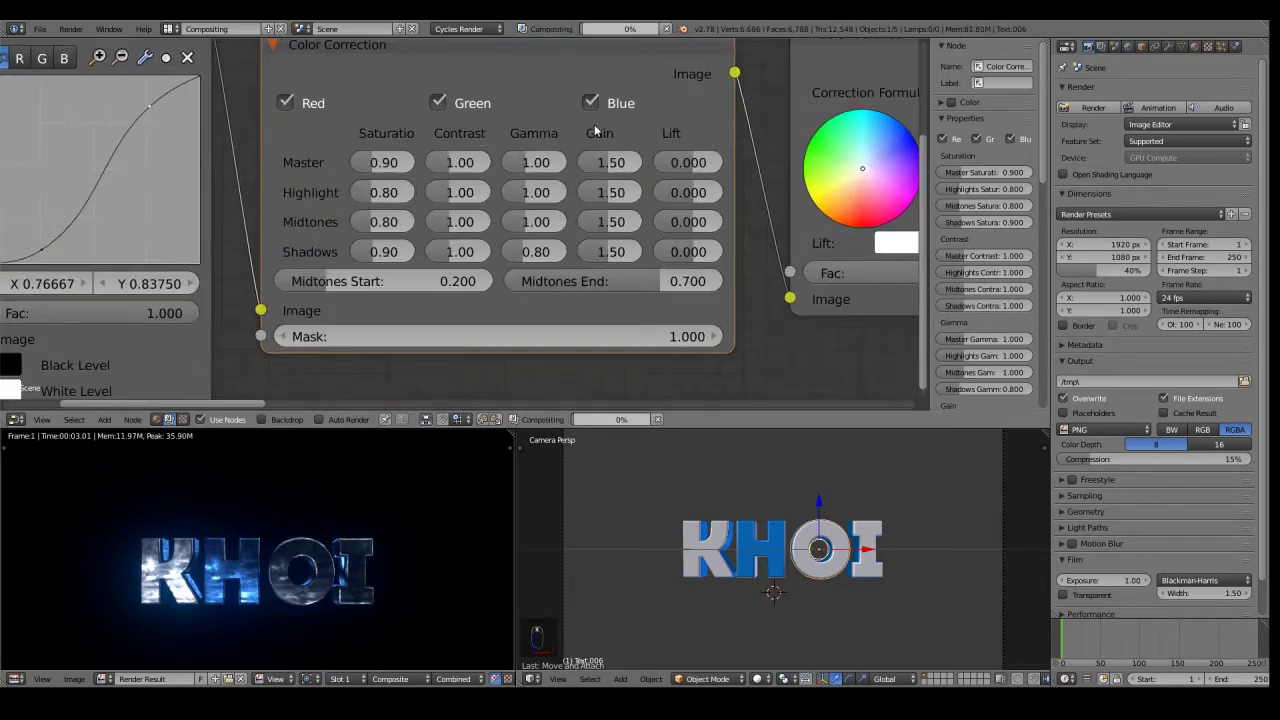
{"action": "scroll", "coordinate": [580, 127], "scroll_direction": "up", "scroll_amount": 3}
{"action": "left_click_drag", "start_coordinate": [482, 148], "coordinate": [675, 175]}
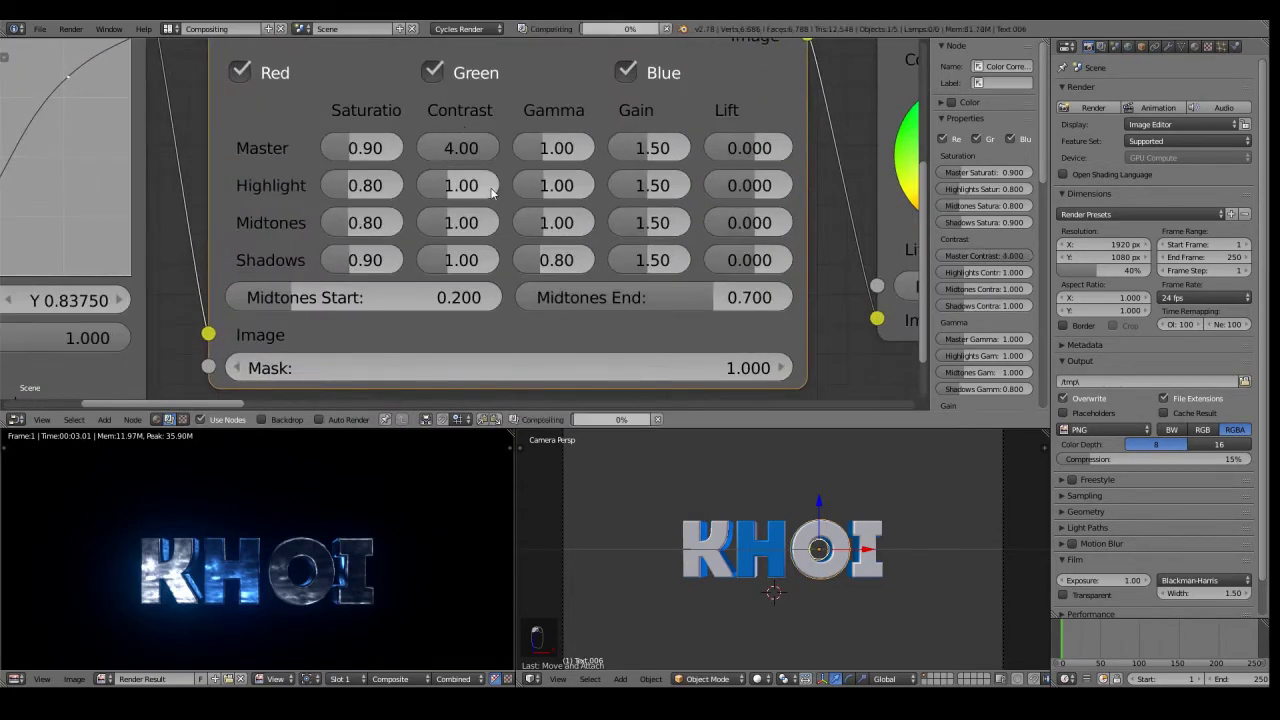
{"action": "left_click_drag", "start_coordinate": [491, 193], "coordinate": [582, 192]}
{"action": "middle_click_drag", "start_coordinate": [453, 242], "coordinate": [726, 260]}
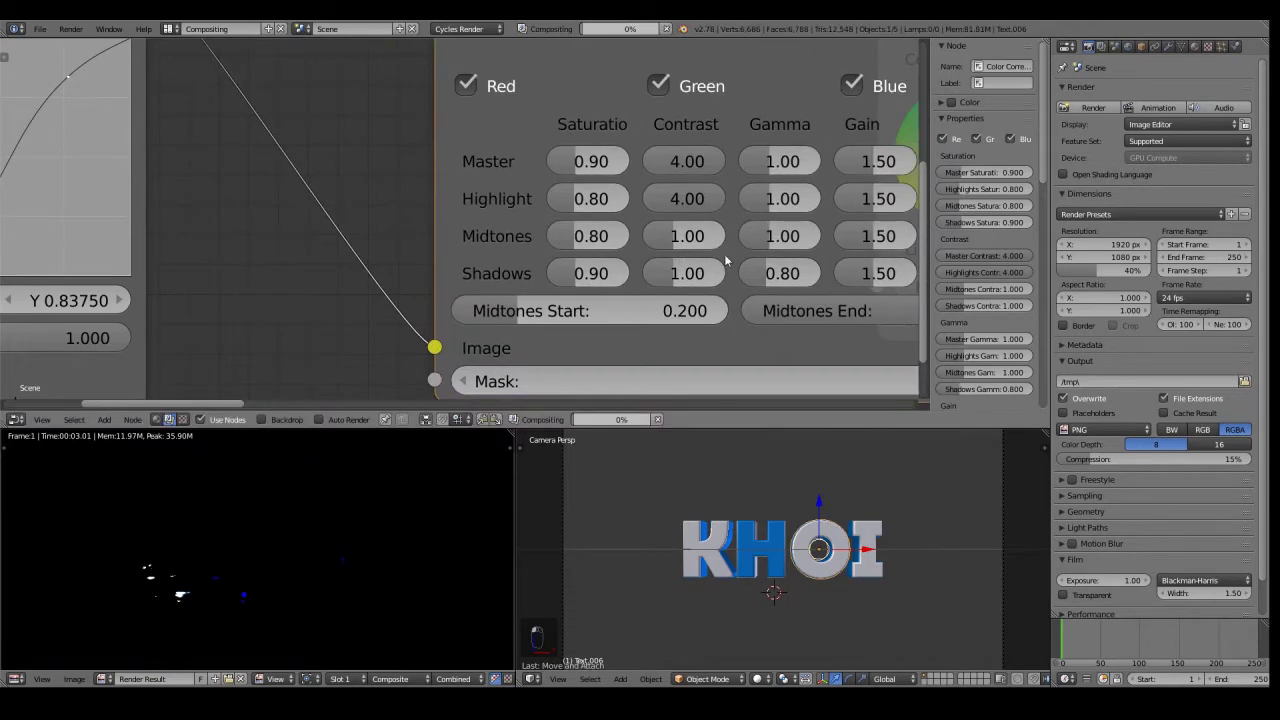
{"action": "scroll", "coordinate": [597, 250], "scroll_direction": "up", "scroll_amount": 1}
{"action": "middle_click_drag", "start_coordinate": [843, 179], "coordinate": [604, 194]}
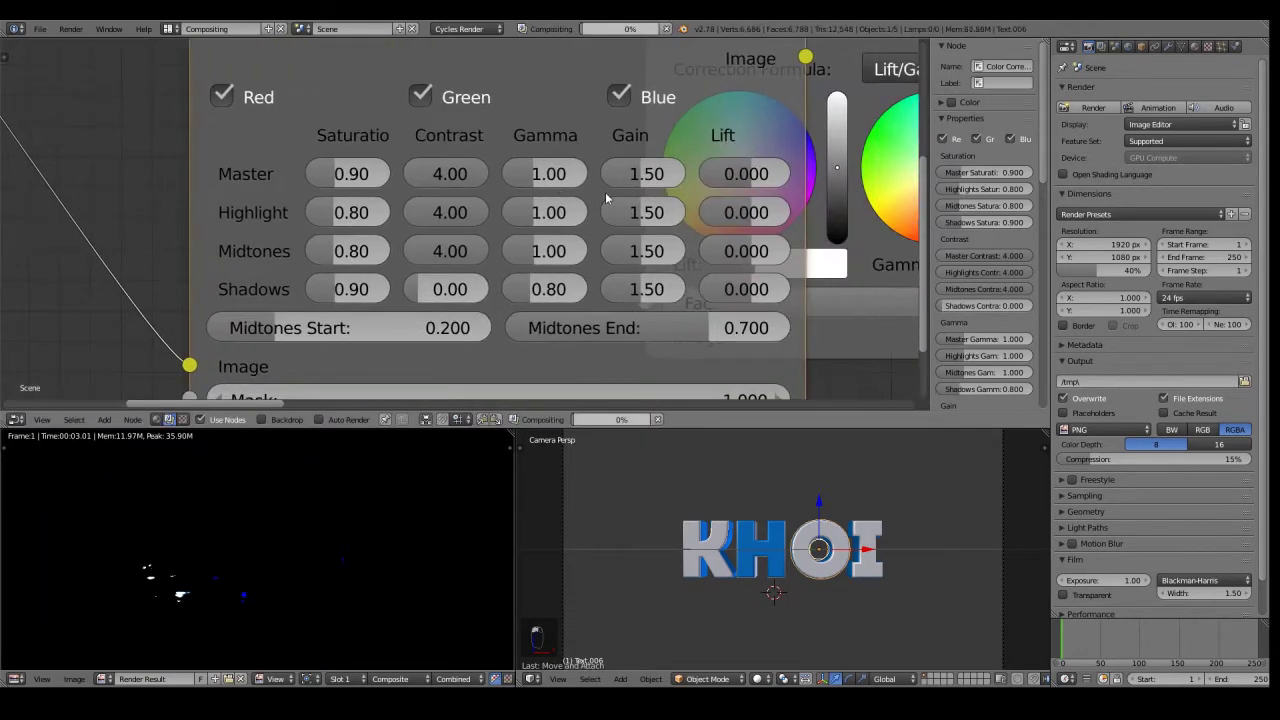
{"action": "left_click_drag", "start_coordinate": [545, 178], "coordinate": [652, 188]}
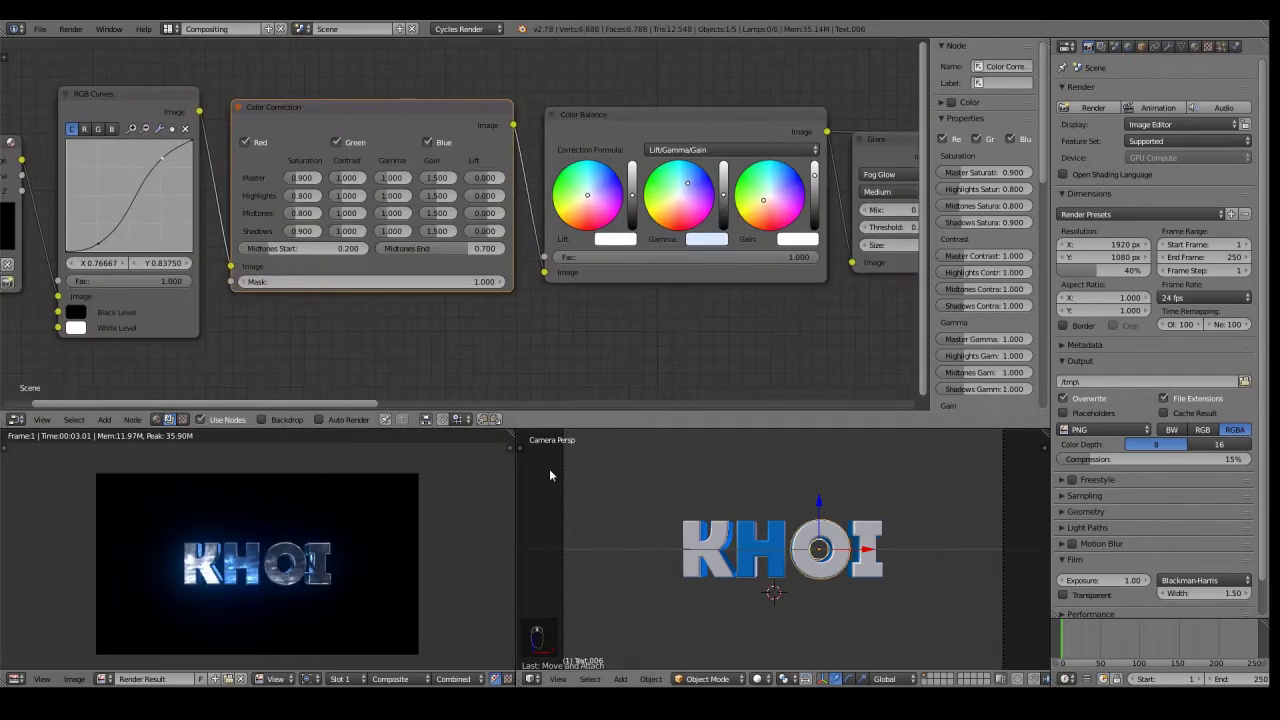
- Move the two Glare nodes closer together beside the Color Balance node
{"action": "middle_click_drag", "start_coordinate": [787, 256], "coordinate": [744, 250]}
{"action": "middle_click_drag", "start_coordinate": [856, 222], "coordinate": [641, 237]}
{"action": "left_click", "coordinate": [647, 156]}
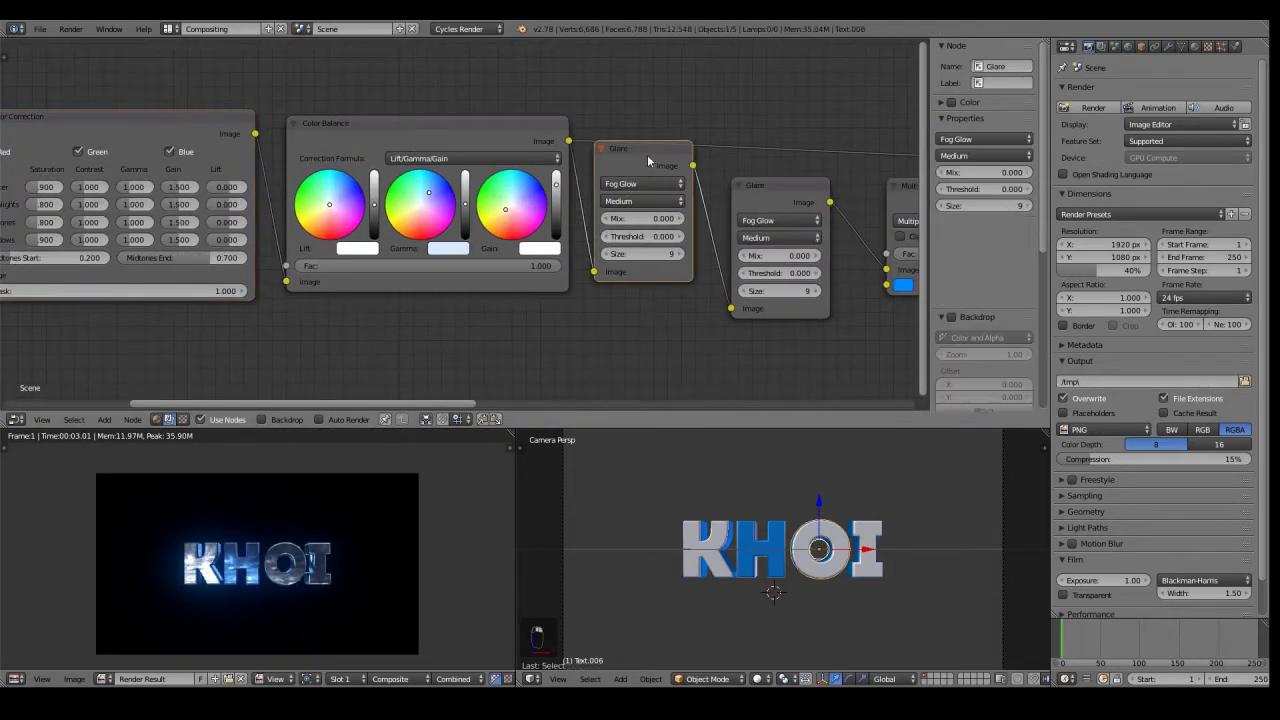
{"action": "key", "text": "g"}
{"action": "left_click", "coordinate": [644, 167]}
{"action": "left_click", "coordinate": [754, 183]}
{"action": "key", "text": "g"}
{"action": "left_click", "coordinate": [748, 173]}
- Place the first Multiply node right next to the second Glare node and tighten the spacing between the Glare nodes
{"action": "middle_click_drag", "start_coordinate": [790, 176], "coordinate": [556, 157]}
{"action": "left_click", "coordinate": [708, 171]}
{"action": "key", "text": "g"}
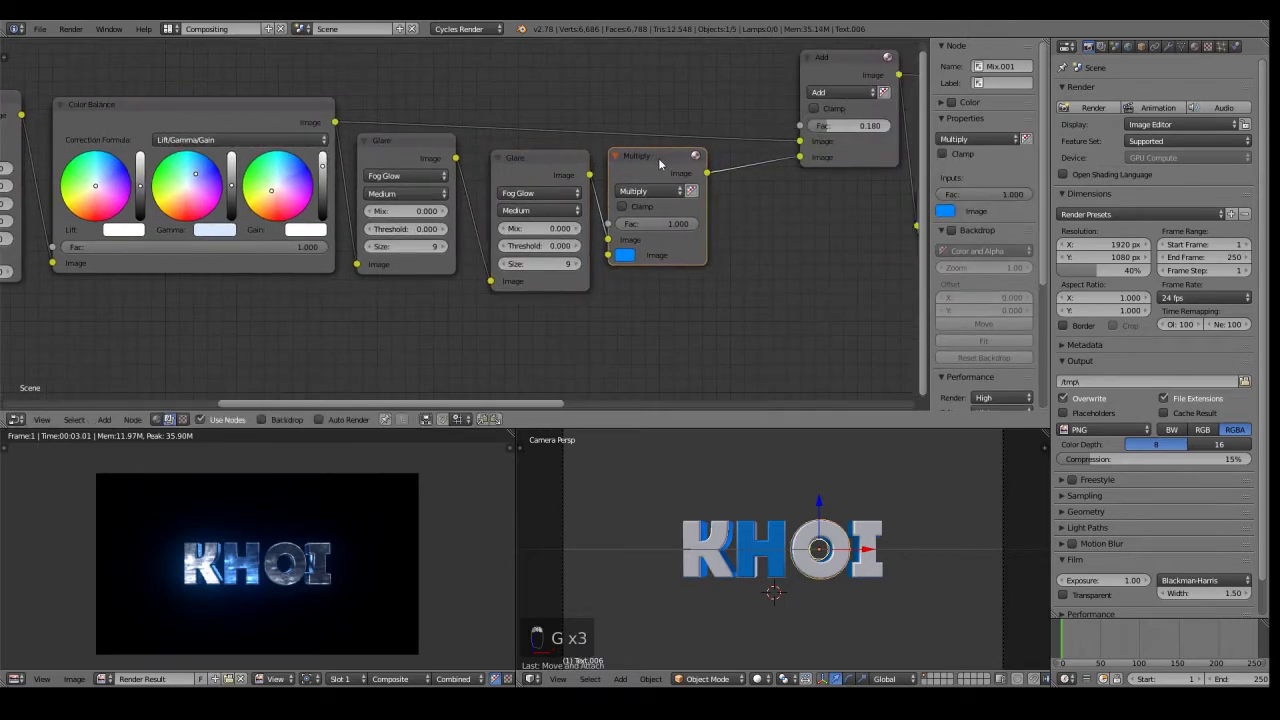
{"action": "left_click", "coordinate": [527, 162]}
{"action": "key", "text": "g"}
{"action": "left_click", "coordinate": [514, 148]}
- Reposition the Render Layers node in front of the first RGB Curves node
{"action": "scroll", "coordinate": [694, 122], "scroll_direction": "down", "scroll_amount": 3}
{"action": "middle_click_drag", "start_coordinate": [694, 122], "coordinate": [590, 147]}
{"action": "scroll", "coordinate": [154, 120], "scroll_direction": "down", "scroll_amount": 1}
{"action": "middle_click_drag", "start_coordinate": [154, 120], "coordinate": [680, 182]}
{"action": "scroll", "coordinate": [477, 181], "scroll_direction": "down", "scroll_amount": 1}
{"action": "left_click", "coordinate": [290, 236]}
{"action": "key", "text": "g"}
{"action": "left_click", "coordinate": [262, 232]}
{"action": "middle_click_drag", "start_coordinate": [506, 178], "coordinate": [449, 214]}
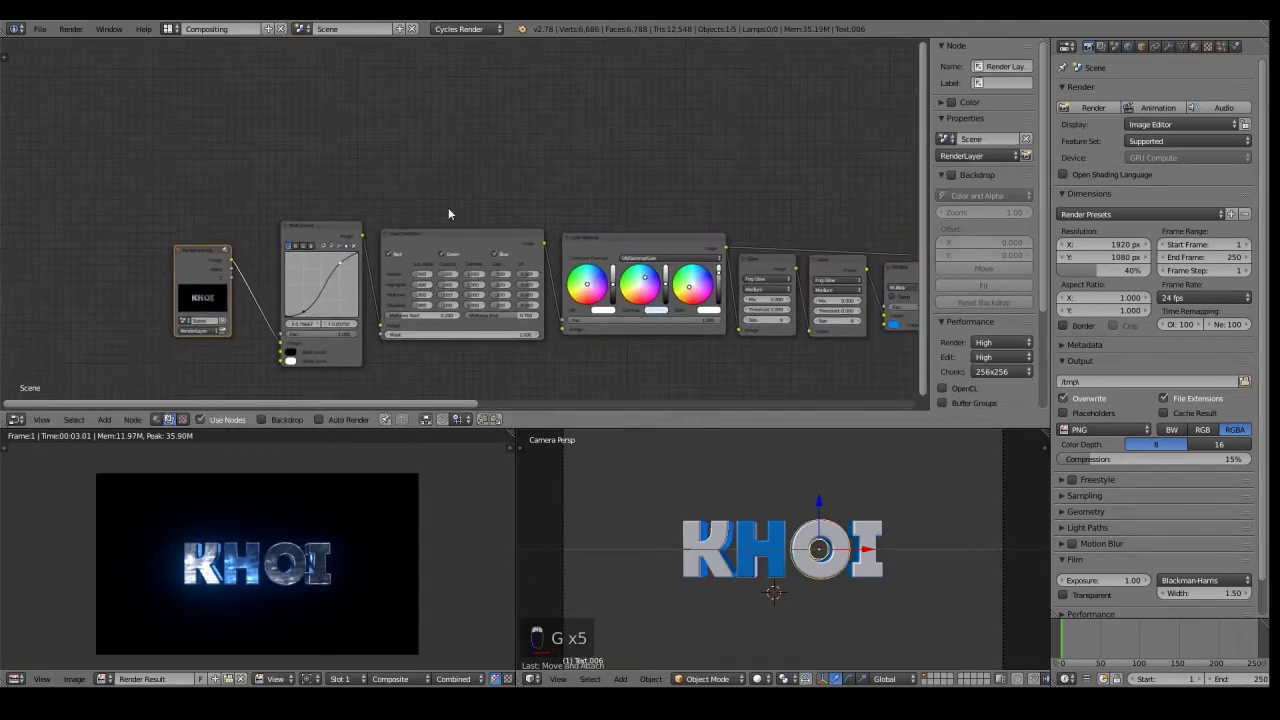
- Add a Sun Beams node above the Color Balance chain, fed by the Render Layers image
{"action": "scroll", "coordinate": [490, 198], "scroll_direction": "up", "scroll_amount": 4}
{"action": "scroll", "coordinate": [338, 504], "scroll_direction": "up", "scroll_amount": 2}
{"action": "scroll", "coordinate": [450, 188], "scroll_direction": "down", "scroll_amount": 3}
{"action": "scroll", "coordinate": [380, 138], "scroll_direction": "down", "scroll_amount": 3}
{"action": "middle_click_drag", "start_coordinate": [695, 233], "coordinate": [624, 242]}
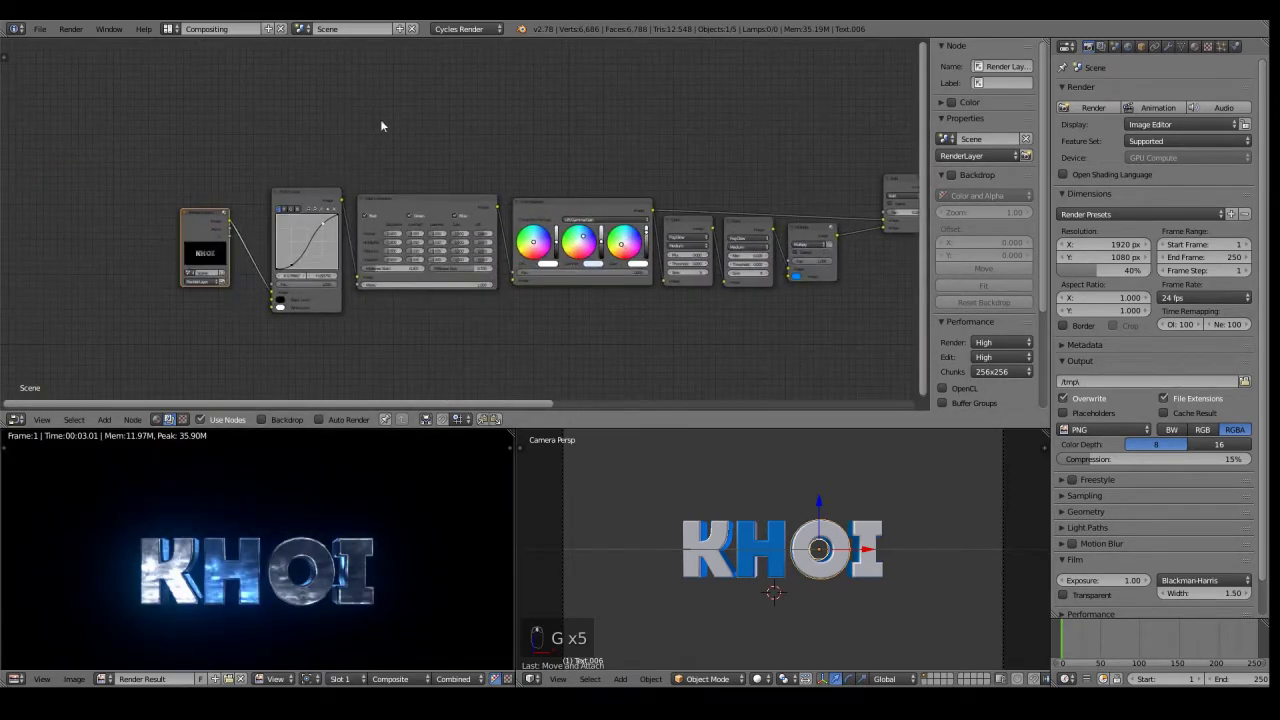
{"action": "key", "text": "shift+a"}
{"action": "left_click", "coordinate": [403, 113]}
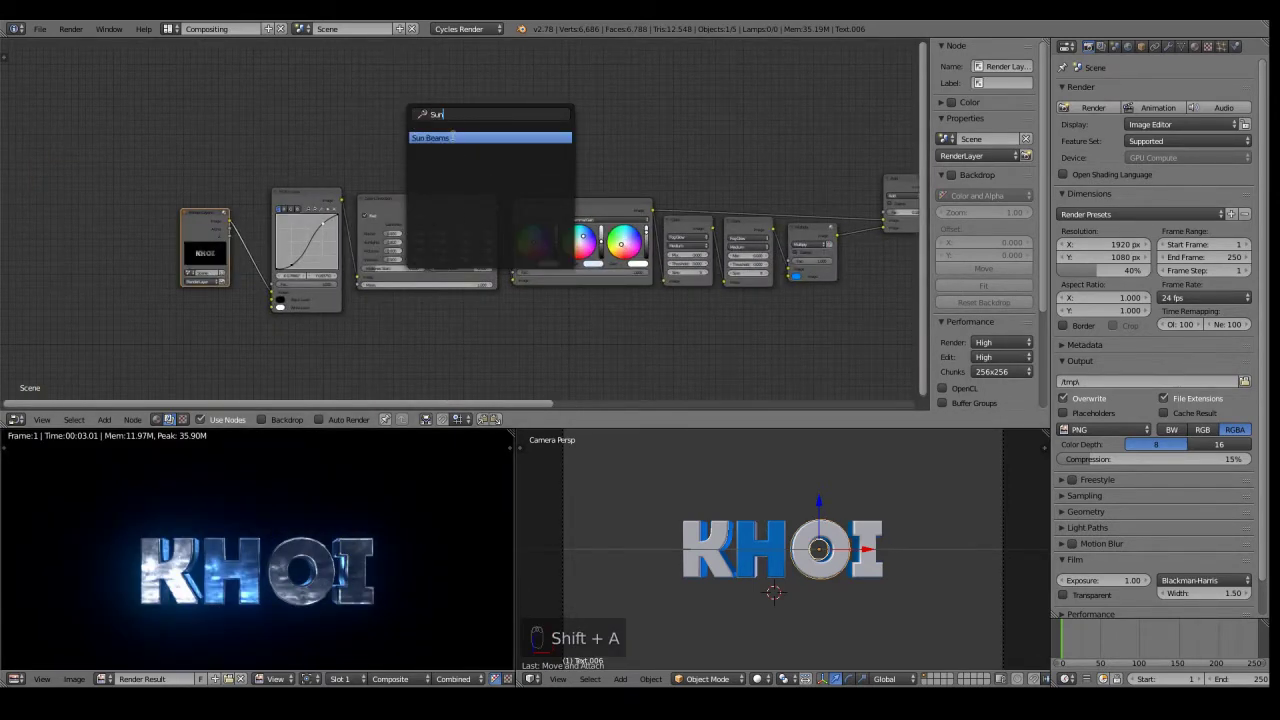
{"action": "left_click", "coordinate": [453, 137]}
- Add a ColorRamp node and insert it between the Render Layers and Sun Beams nodes
{"action": "key", "text": "shift+a"}
{"action": "left_click", "coordinate": [377, 134]}
{"action": "type", "text": "Color"}
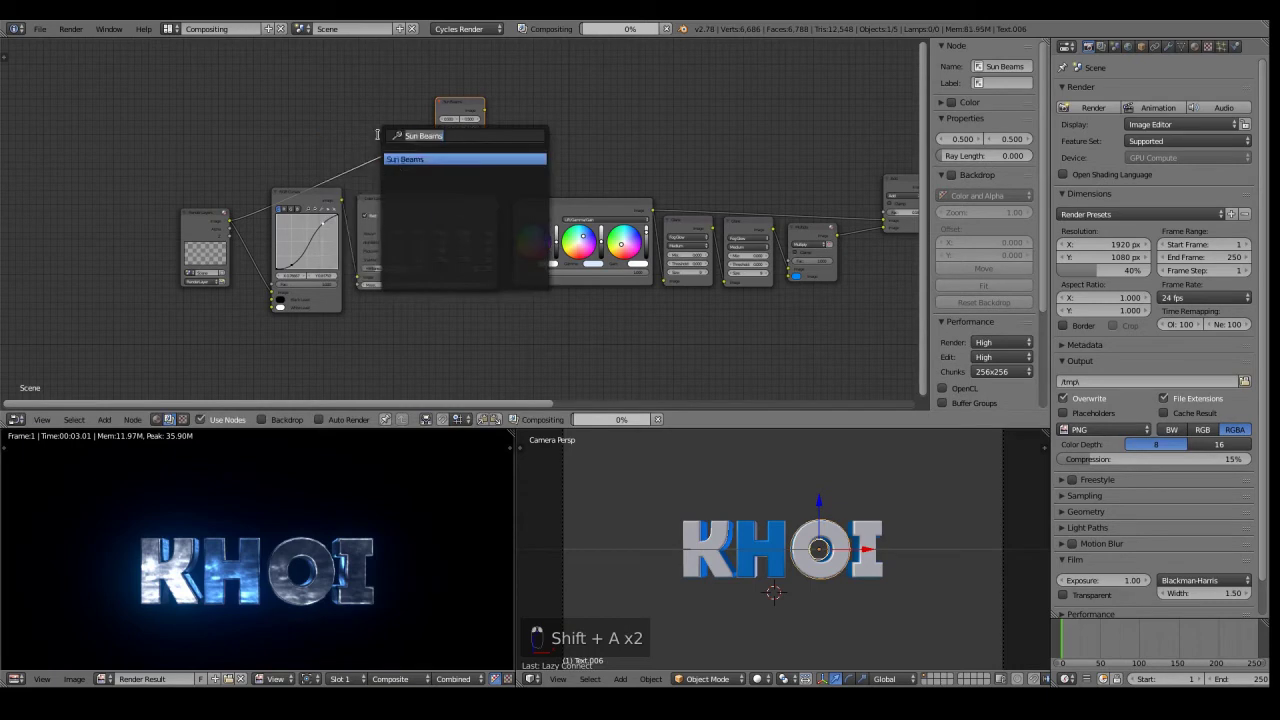
{"action": "left_click", "coordinate": [417, 183]}
{"action": "left_click", "coordinate": [309, 126]}
{"action": "key", "text": "g"}
{"action": "left_click", "coordinate": [374, 105]}
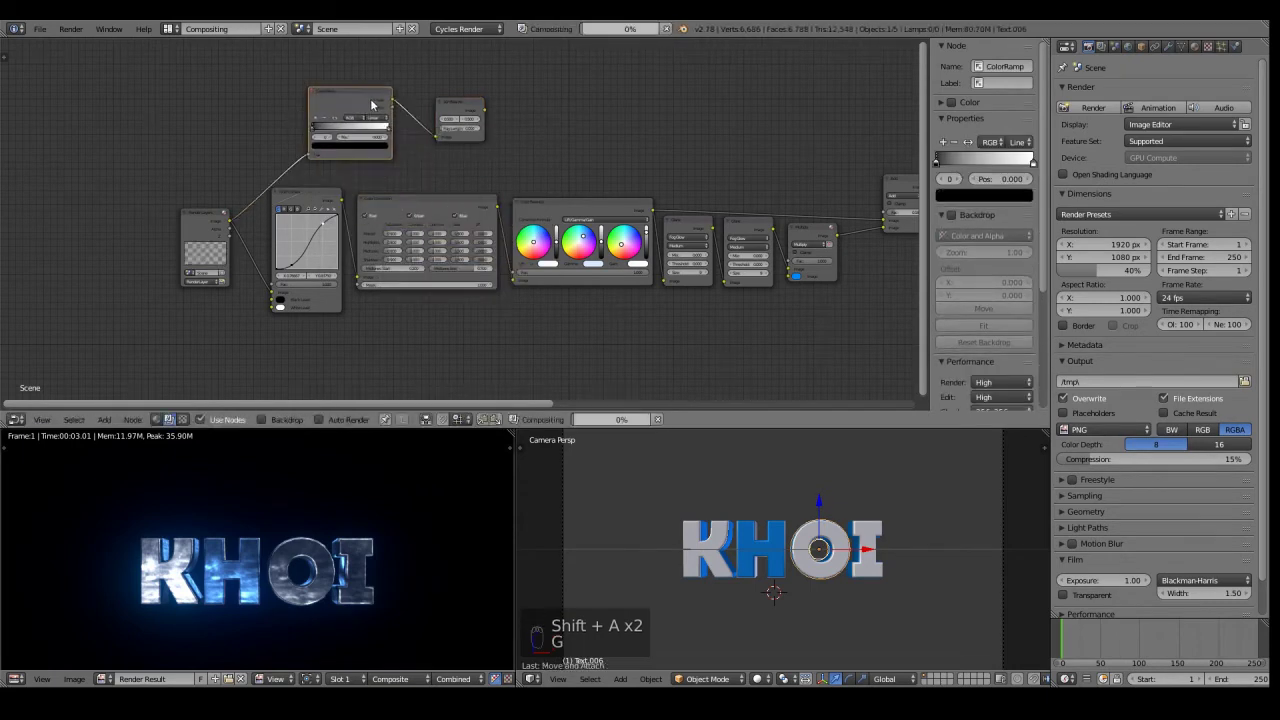
- Set the Sun Beams ray length to 0.150
{"action": "scroll", "coordinate": [580, 151], "scroll_direction": "up", "scroll_amount": 6}
{"action": "scroll", "coordinate": [580, 151], "scroll_direction": "up", "scroll_amount": 4, "text": "shift"}
{"action": "left_click", "coordinate": [489, 177]}
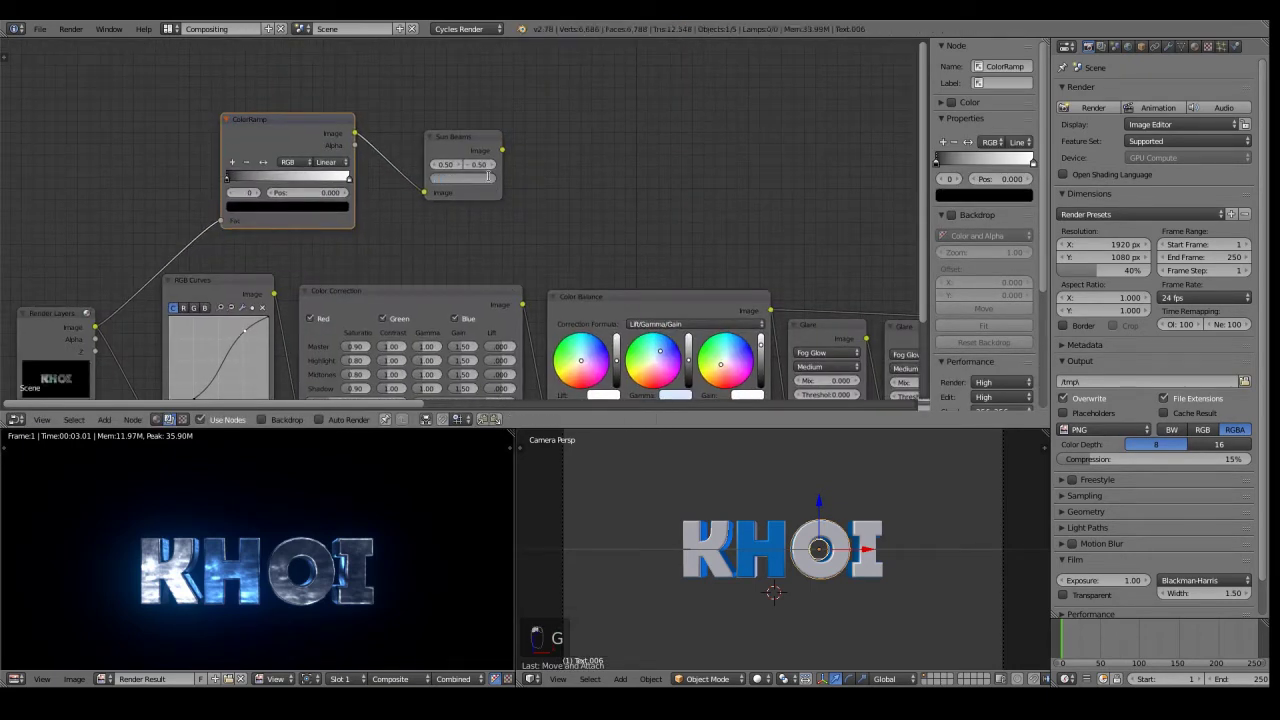
{"action": "scroll", "coordinate": [294, 120], "scroll_direction": "up", "scroll_amount": 3}
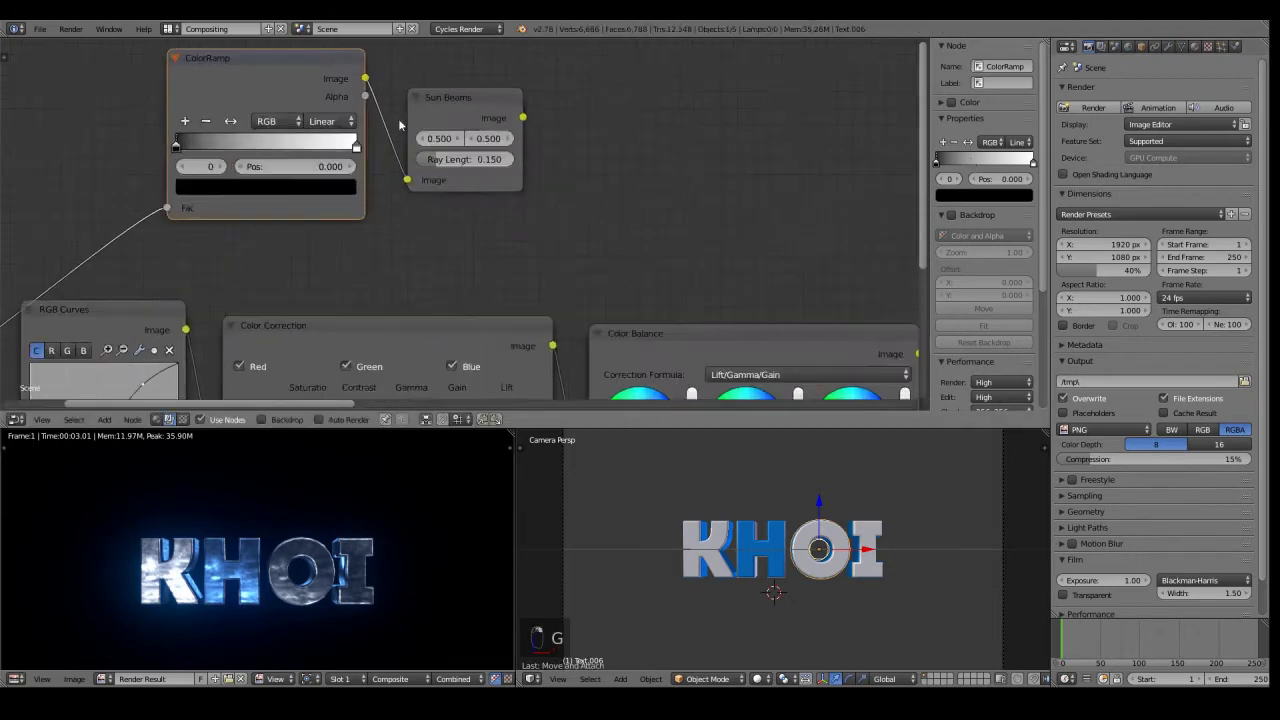
- Connect a Viewer node to the ColorRamp output and place it clear of the Sun Beams node
{"action": "scroll", "coordinate": [246, 104], "scroll_direction": "down", "scroll_amount": 4}
{"action": "left_click", "coordinate": [302, 147], "text": "ctrl+shift"}
{"action": "scroll", "coordinate": [591, 120], "scroll_direction": "down", "scroll_amount": 3}
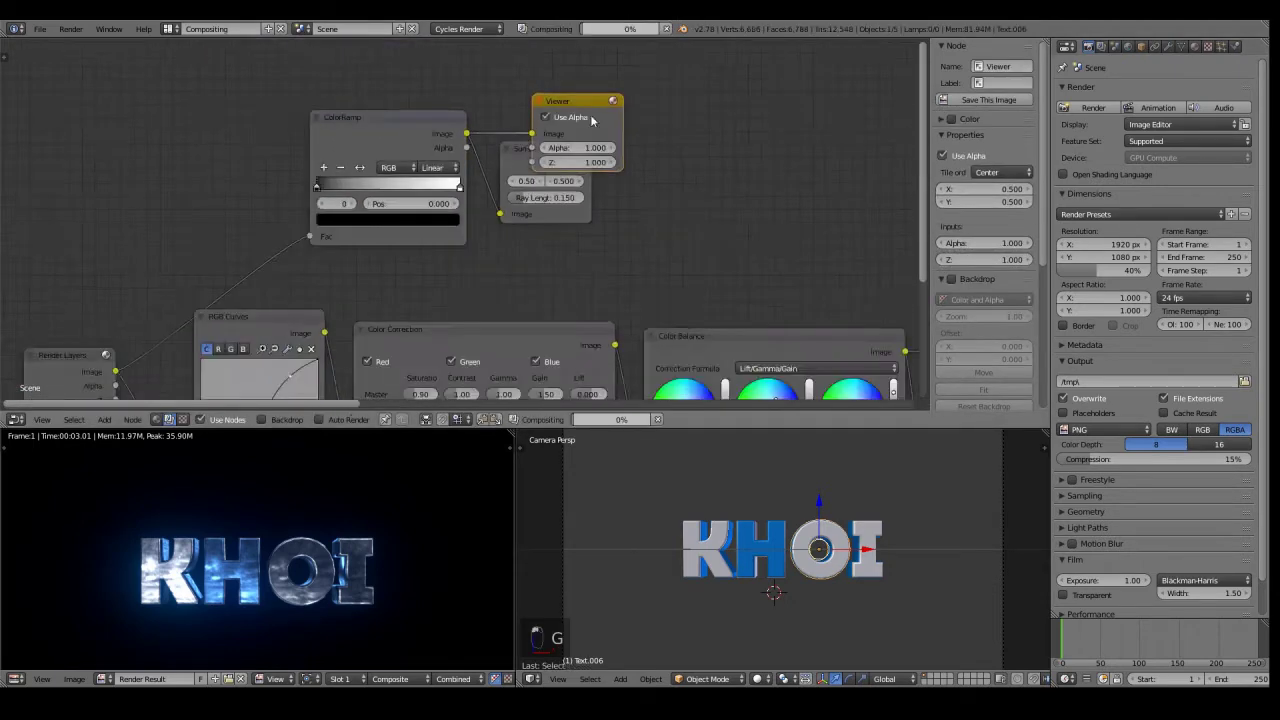
{"action": "middle_click_drag", "start_coordinate": [580, 124], "coordinate": [446, 192]}
{"action": "key", "text": "g"}
{"action": "left_click", "coordinate": [604, 106]}
{"action": "scroll", "coordinate": [457, 220], "scroll_direction": "up", "scroll_amount": 4}
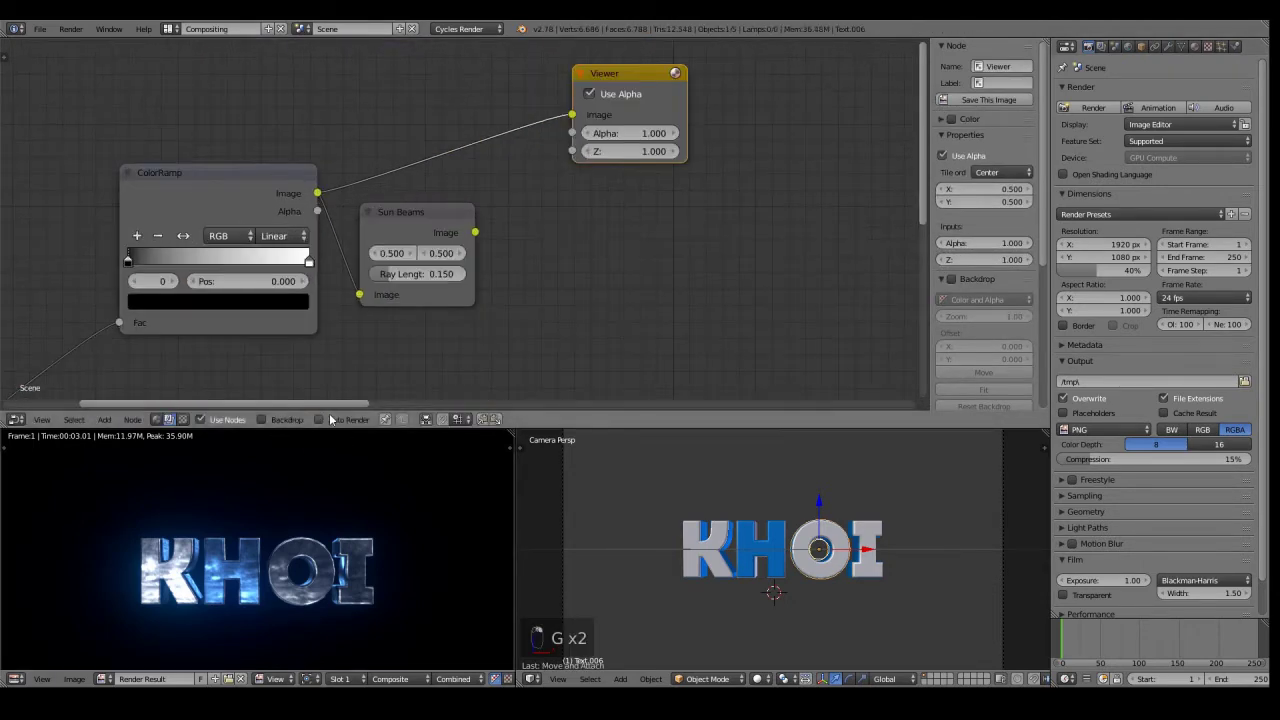
- Turn on the node editor's backdrop preview and reposition the Viewer node over it
{"action": "left_click", "coordinate": [262, 420]}
{"action": "middle_click_drag", "start_coordinate": [332, 318], "coordinate": [178, 291]}
{"action": "scroll", "coordinate": [983, 190], "scroll_direction": "down", "scroll_amount": 1}
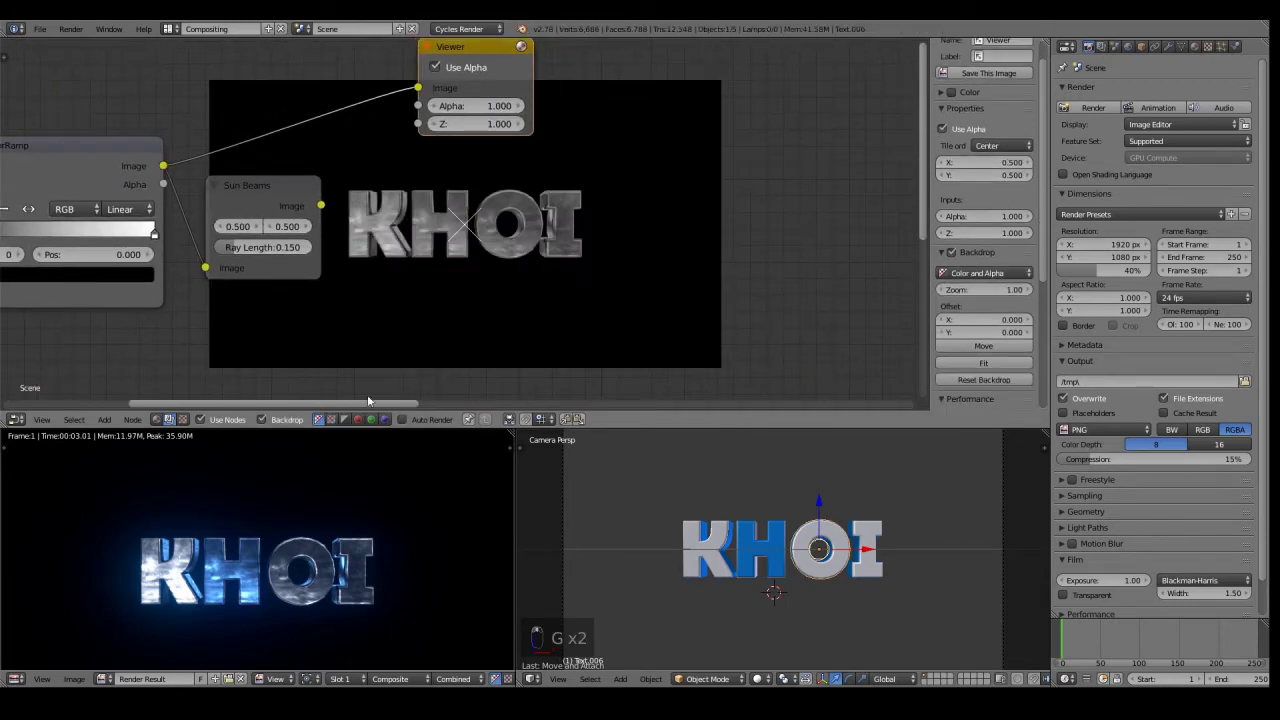
{"action": "middle_click_drag", "start_coordinate": [436, 115], "coordinate": [435, 146]}
{"action": "key", "text": "g"}
{"action": "left_click", "coordinate": [448, 85]}
- Shift the ColorRamp's black stop to position 0.127 to darken the ray source
{"action": "middle_click_drag", "start_coordinate": [290, 258], "coordinate": [443, 130]}
{"action": "middle_click_drag", "start_coordinate": [343, 157], "coordinate": [423, 221]}
{"action": "middle_click_drag", "start_coordinate": [560, 304], "coordinate": [564, 241]}
{"action": "scroll", "coordinate": [395, 170], "scroll_direction": "up", "scroll_amount": 4}
{"action": "left_click_drag", "start_coordinate": [82, 120], "coordinate": [114, 123]}
- Route the Sun Beams output to the Viewer node to preview the rays in the backdrop
{"action": "scroll", "coordinate": [582, 118], "scroll_direction": "down", "scroll_amount": 1}
{"action": "middle_click_drag", "start_coordinate": [582, 118], "coordinate": [450, 201]}
{"action": "left_click", "coordinate": [390, 149], "text": "ctrl+shift"}
{"action": "middle_click_drag", "start_coordinate": [285, 215], "coordinate": [391, 128]}
{"action": "middle_click_drag", "start_coordinate": [260, 161], "coordinate": [219, 145]}
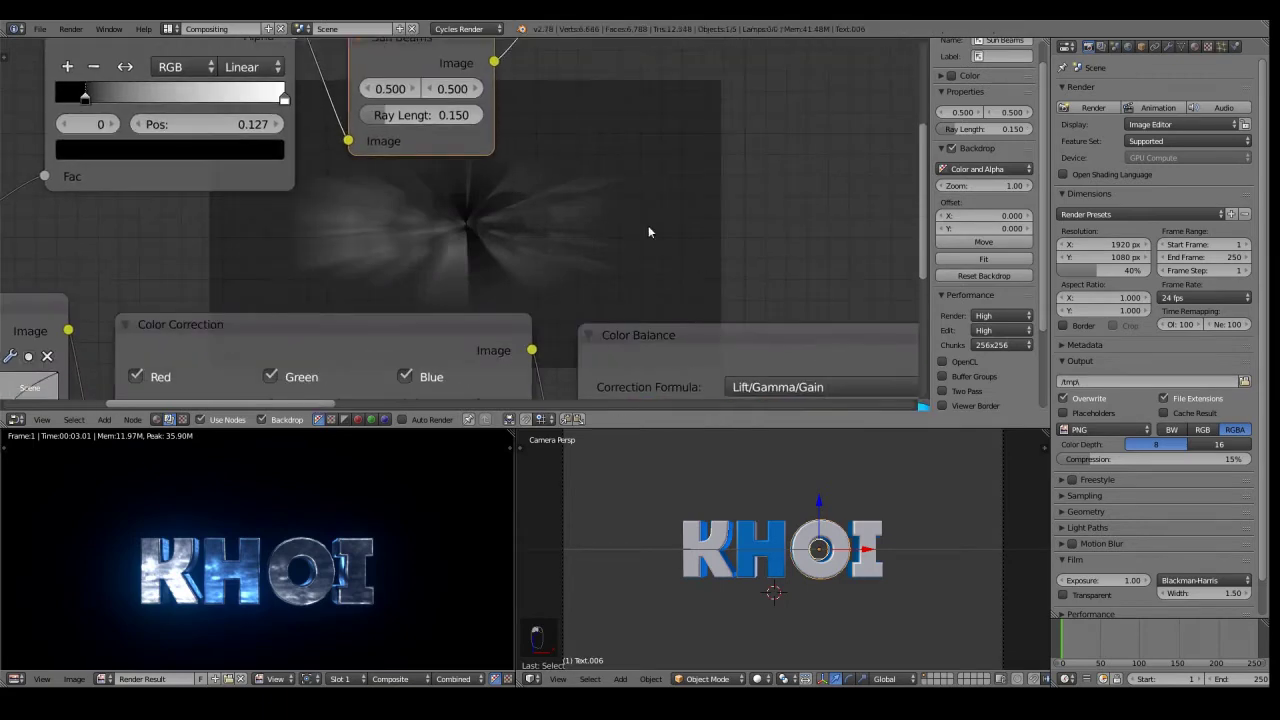
- Turn off Use Alpha on the Viewer node and move the ColorRamp's black stop to position 0.186
{"action": "middle_click_drag", "start_coordinate": [596, 137], "coordinate": [404, 298]}
{"action": "left_click", "coordinate": [451, 58]}
{"action": "middle_click_drag", "start_coordinate": [113, 262], "coordinate": [283, 106]}
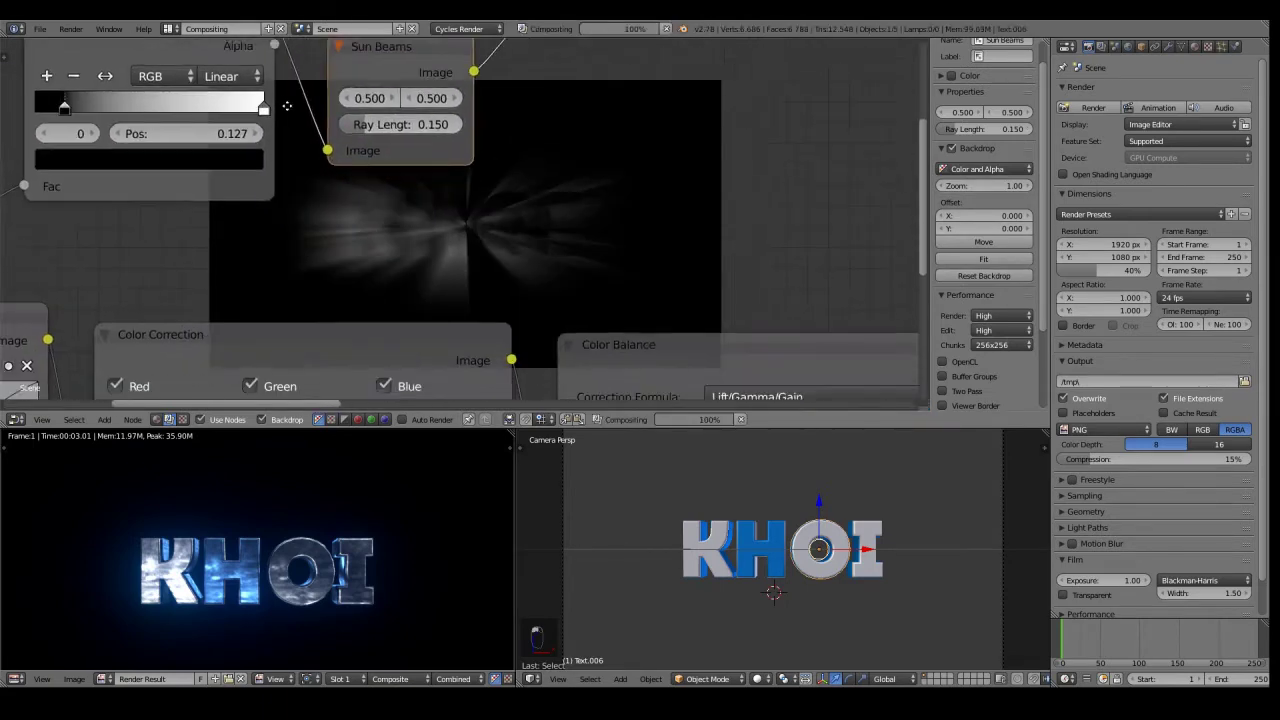
{"action": "left_click_drag", "start_coordinate": [62, 105], "coordinate": [77, 105]}
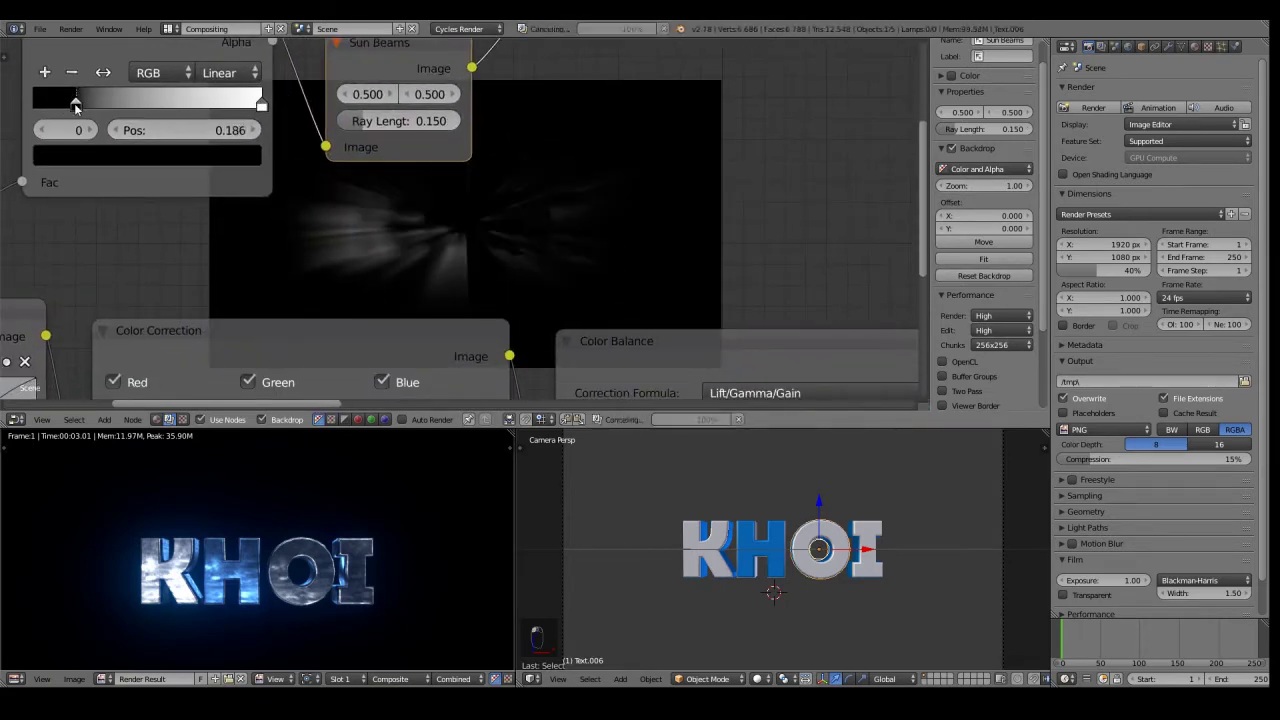
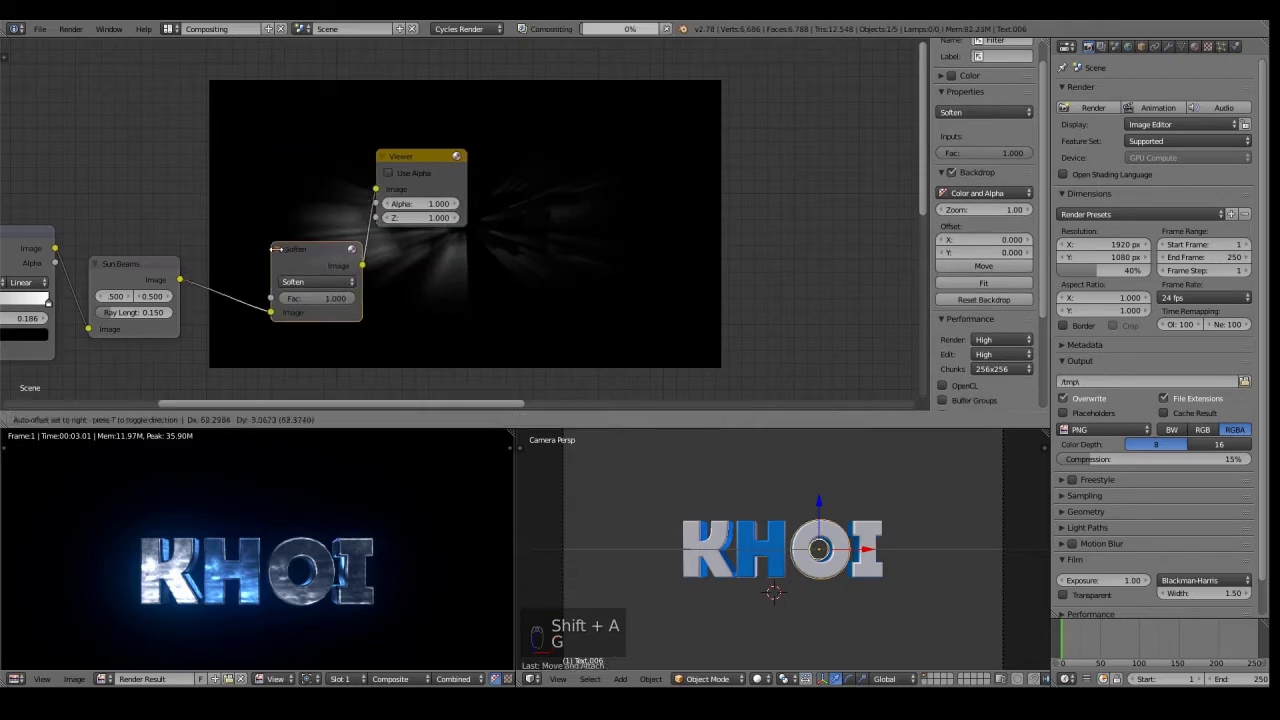
- Move the Soften filter and Viewer nodes away from Sun Beams to make room for another filter
{"action": "right_click", "coordinate": [411, 173]}
{"action": "key", "text": "g"}
{"action": "left_click", "coordinate": [462, 236]}
{"action": "key", "text": "b"}
{"action": "left_click_drag", "start_coordinate": [570, 171], "coordinate": [328, 298]}
{"action": "key", "text": "g"}
{"action": "left_click", "coordinate": [620, 299]}
- Duplicate the Soften filter, insert the copy after Sun Beams and change its type to Kirsch
{"action": "right_click", "coordinate": [517, 253]}
{"action": "key", "text": "shift+d"}
{"action": "left_click", "coordinate": [373, 266]}
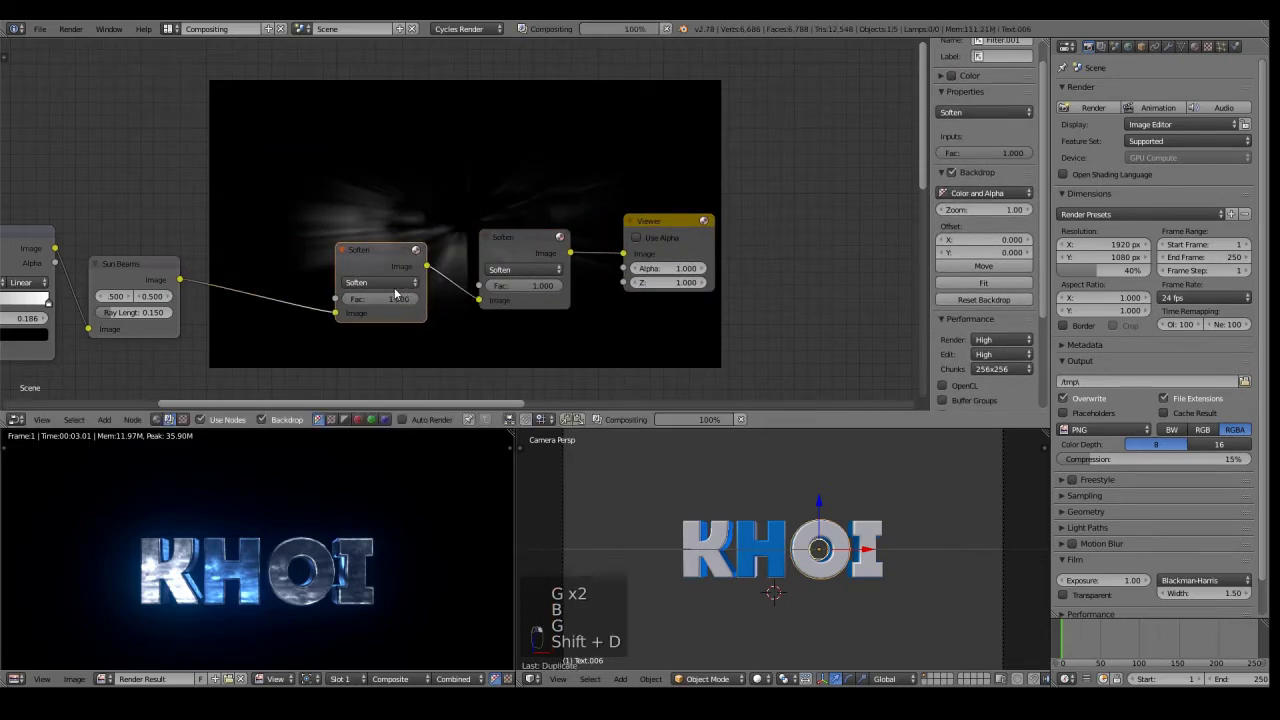
{"action": "left_click", "coordinate": [391, 283]}
{"action": "left_click", "coordinate": [366, 195]}
{"action": "middle_click_drag", "start_coordinate": [320, 276], "coordinate": [415, 253]}
{"action": "scroll", "coordinate": [444, 245], "scroll_direction": "up", "scroll_amount": 3}
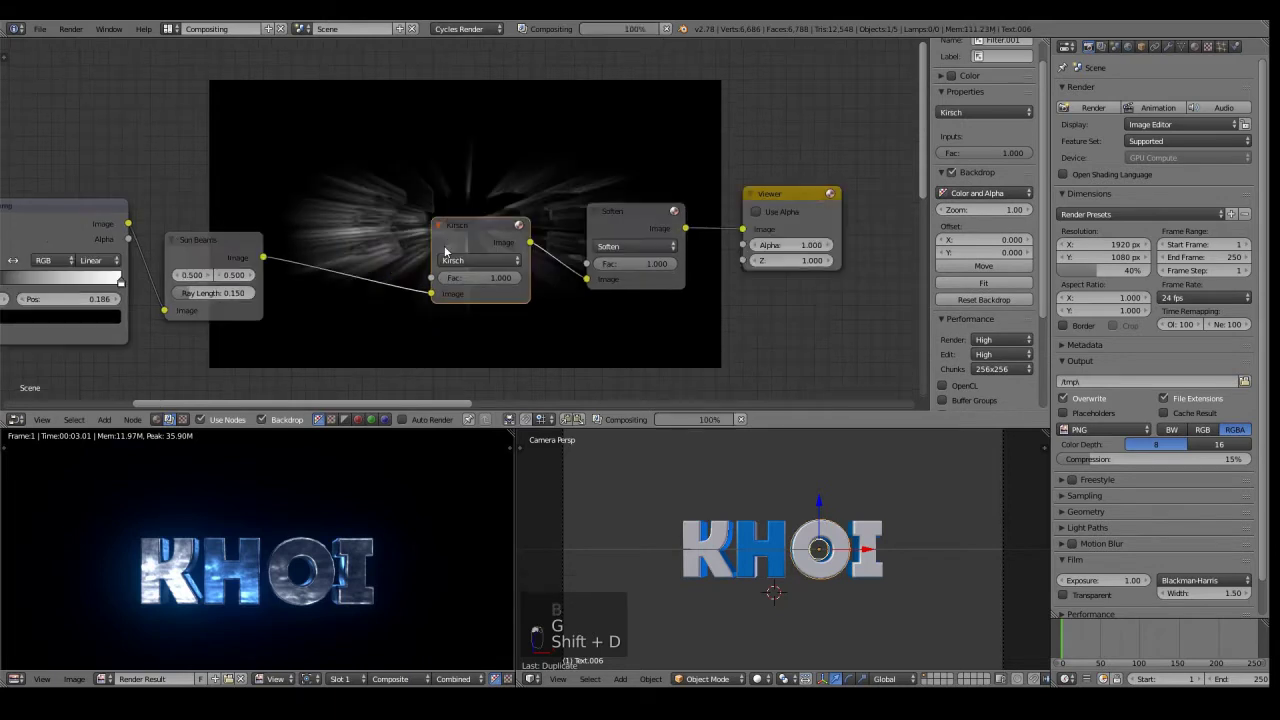
- Bring the Soften filter next to the Kirsch filter and move both closer to the Sun Beams node
{"action": "right_click", "coordinate": [645, 219]}
{"action": "key", "text": "g"}
{"action": "left_click", "coordinate": [623, 234]}
{"action": "key", "text": "b"}
{"action": "mouse_move", "coordinate": [650, 211]}
{"action": "left_mouse_down"}
{"action": "mouse_move", "coordinate": [567, 260]}
{"action": "mouse_move", "coordinate": [494, 277]}
{"action": "left_mouse_up"}
{"action": "key", "text": "g"}
{"action": "left_click", "coordinate": [352, 296]}
- Add a Blur node after the Soften filter and link it between Soften and the Viewer
{"action": "key", "text": "shift+a"}
{"action": "left_click", "coordinate": [557, 225]}
{"action": "type", "text": "Blur"}
{"action": "key", "text": "Down"}
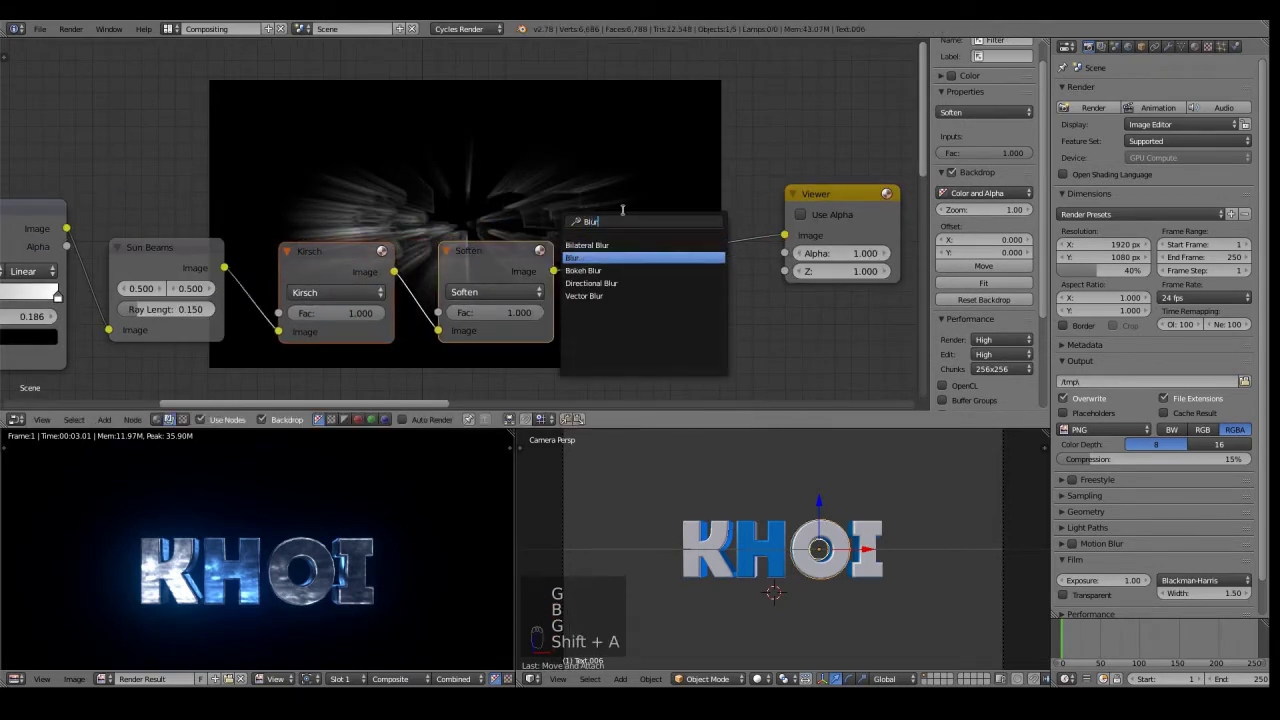
{"action": "key", "text": "Return"}
{"action": "left_click", "coordinate": [624, 214]}
{"action": "left_click", "coordinate": [650, 257]}
{"action": "left_click", "coordinate": [662, 147]}
{"action": "key", "text": "g"}
{"action": "left_click", "coordinate": [628, 236]}
{"action": "key", "text": "f"}
- Set the new Blur node to Fast Gaussian with Relative sizing and 1.2% in X and Y
{"action": "middle_click_drag", "start_coordinate": [812, 289], "coordinate": [640, 274]}
{"action": "left_click", "coordinate": [485, 260]}
{"action": "left_click", "coordinate": [504, 301]}
{"action": "left_click", "coordinate": [462, 300]}
{"action": "left_click_drag", "start_coordinate": [507, 318], "coordinate": [510, 336]}
{"action": "type", "text": "1.2"}
{"action": "key", "text": "Return"}
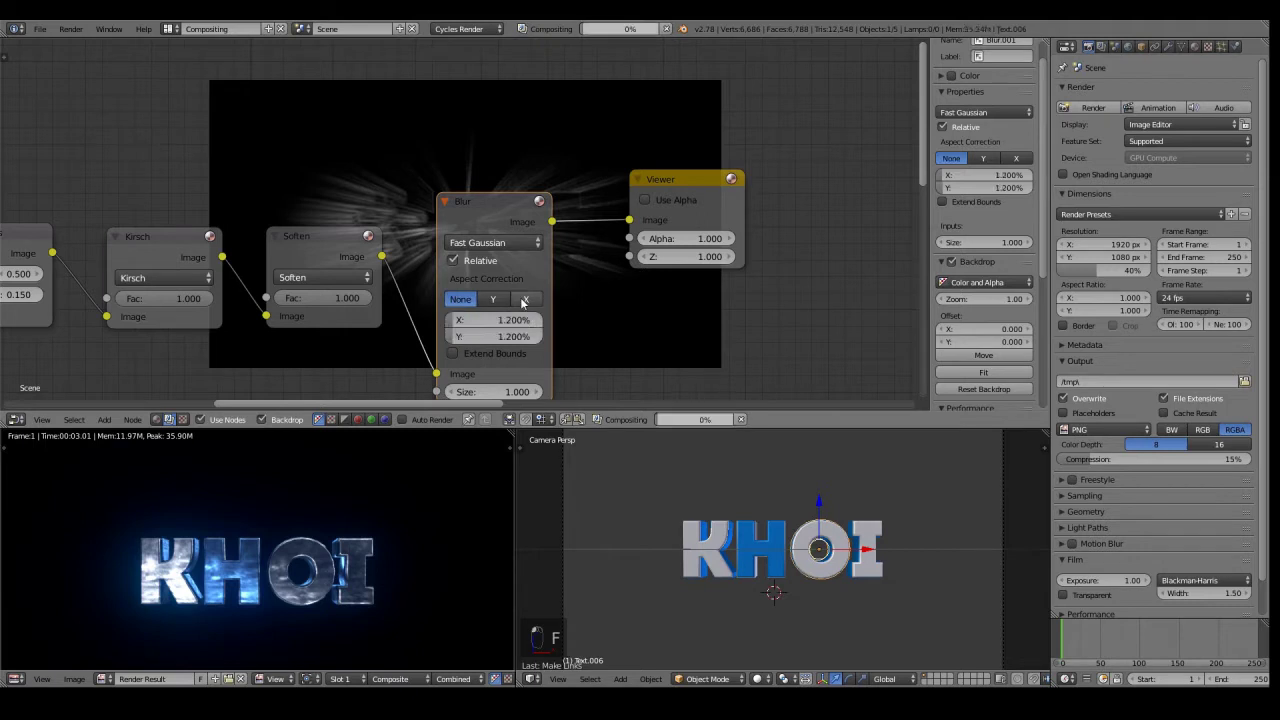
- Move the Blur node closer to Soften and shift the Viewer away to leave space between them
{"action": "key", "text": "g"}
{"action": "left_click", "coordinate": [490, 227]}
{"action": "right_click", "coordinate": [551, 228]}
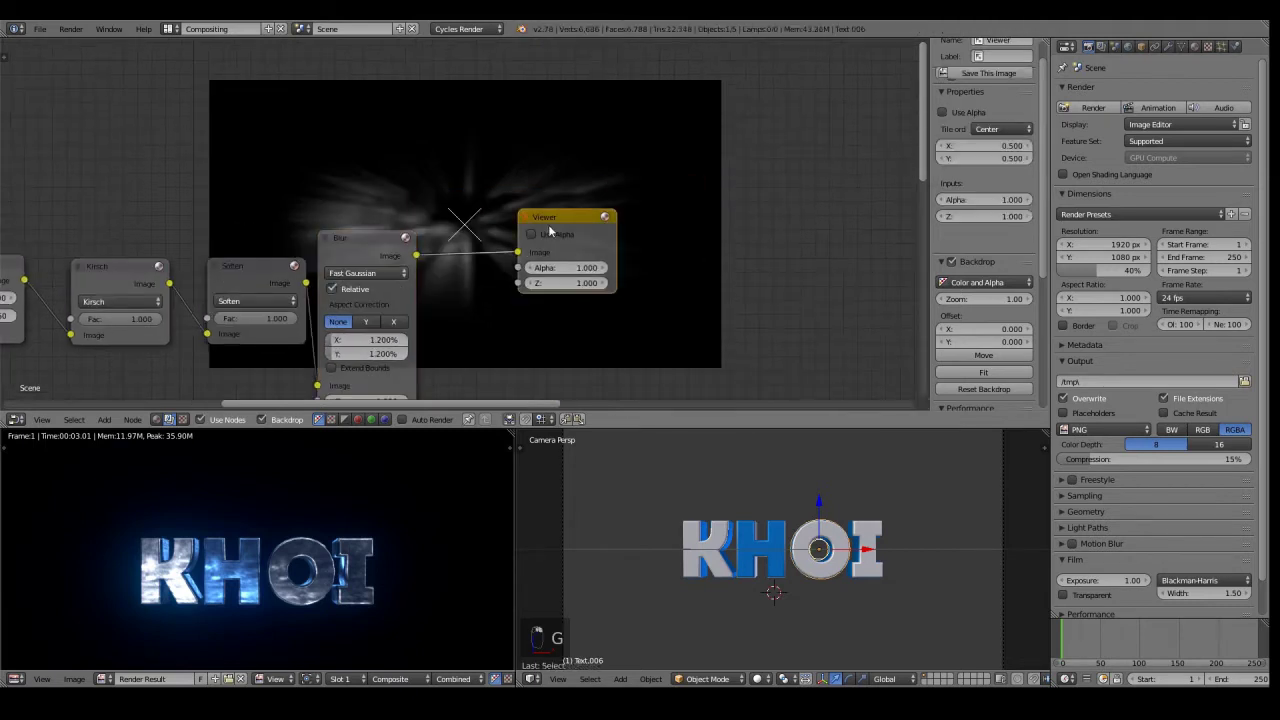
{"action": "key", "text": "g"}
{"action": "left_click", "coordinate": [780, 255]}
{"action": "middle_click_drag", "start_coordinate": [523, 290], "coordinate": [569, 276]}
{"action": "key", "text": "shift+a"}
{"action": "left_click", "coordinate": [583, 268]}
{"action": "type", "text": "Mix"}
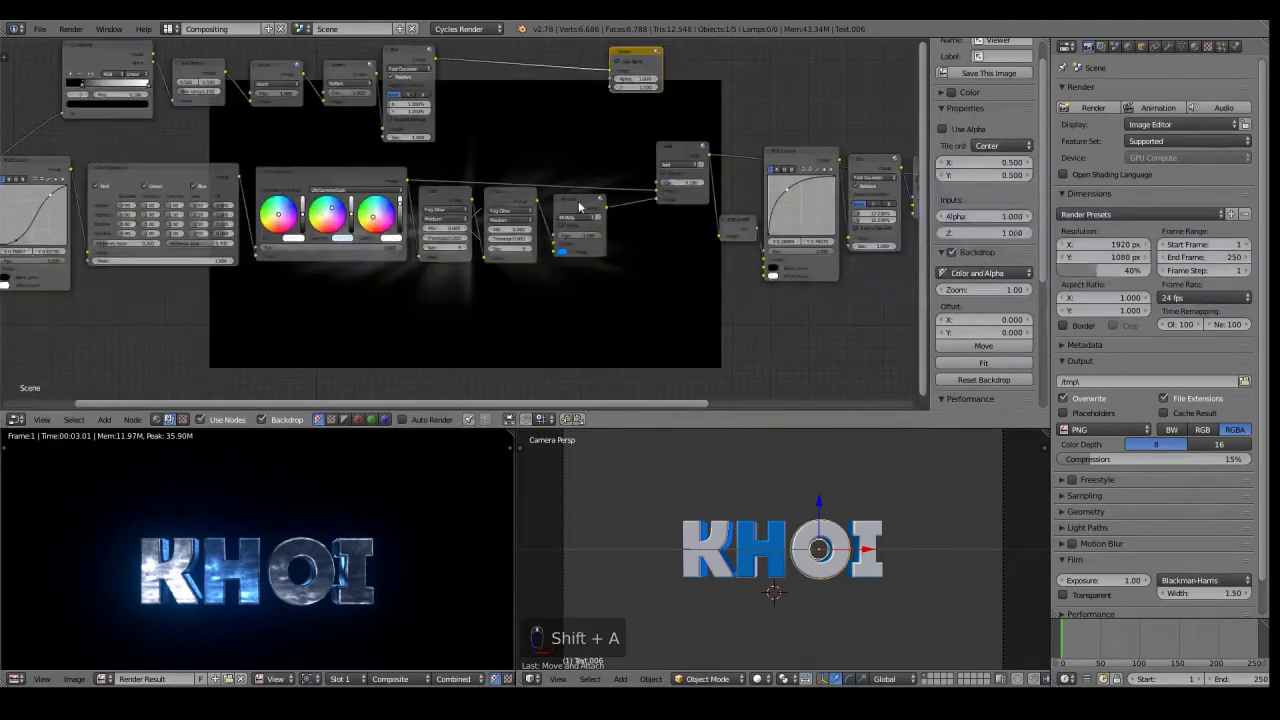
- Duplicate the blue Multiply node and insert the copy between the new Blur node and the Viewer
{"action": "key", "text": "shift+d"}
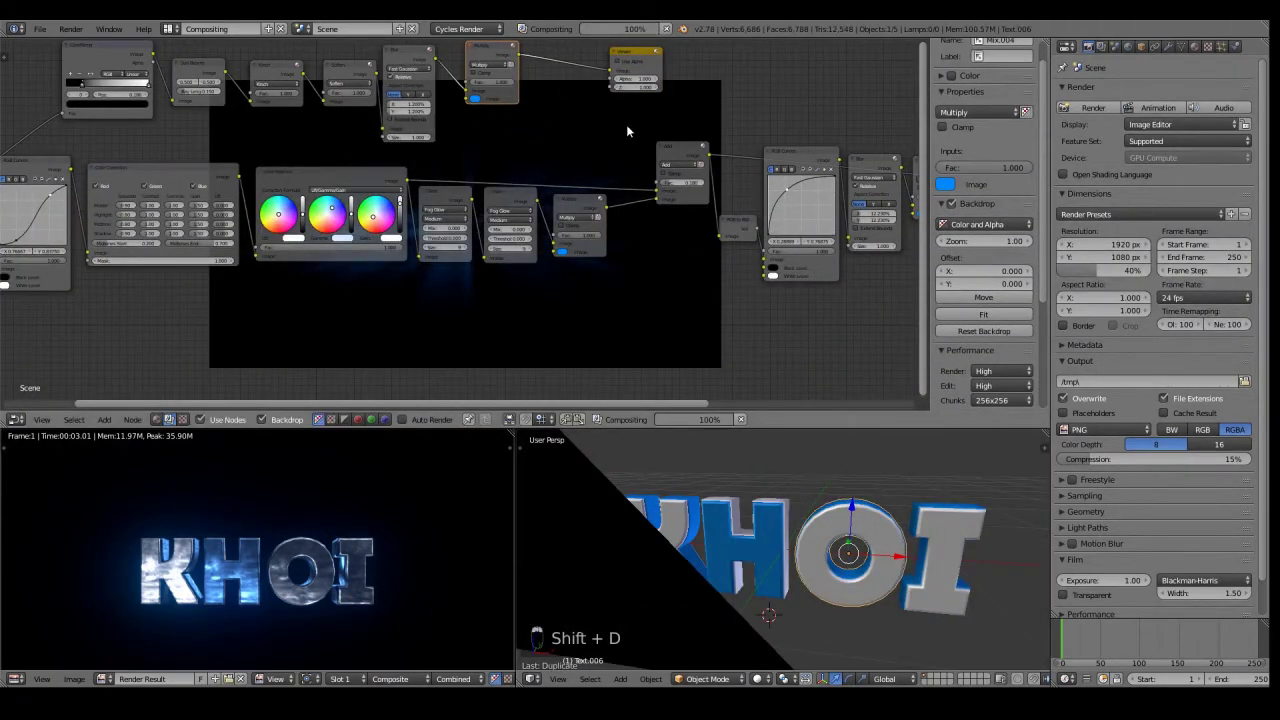
{"action": "scroll", "coordinate": [531, 148], "scroll_direction": "up", "scroll_amount": 3}
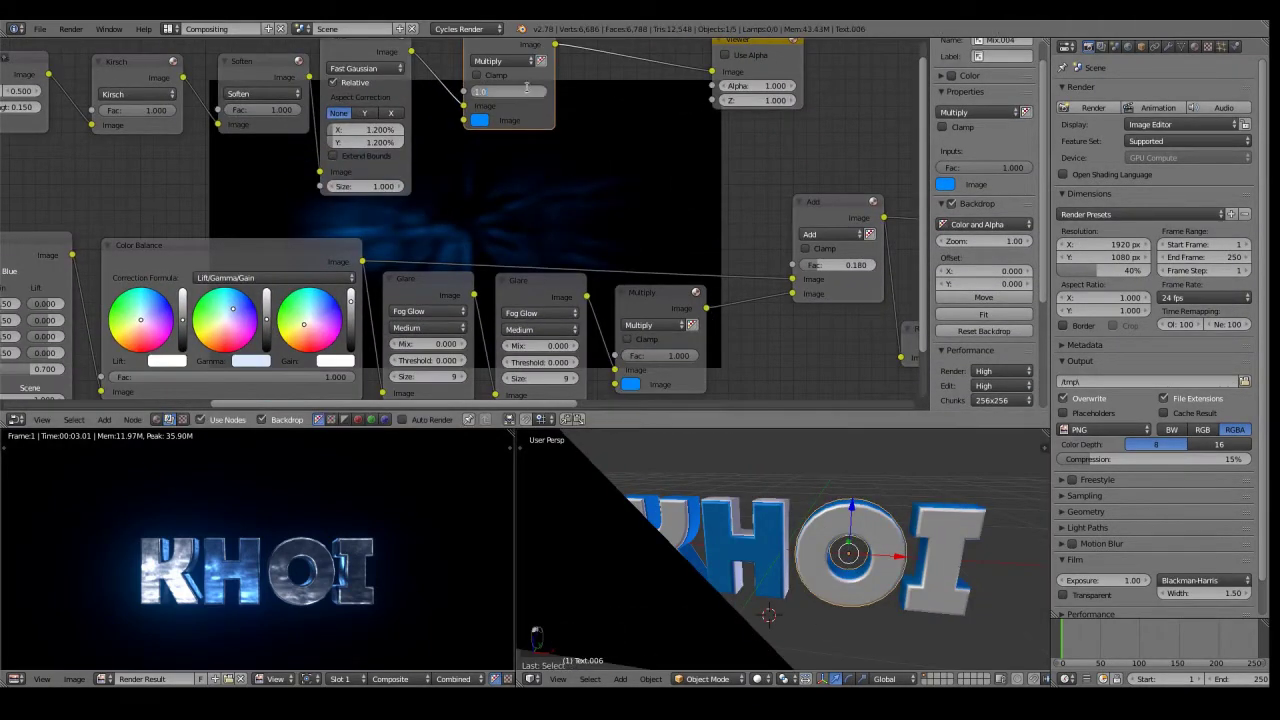
- Set the factor of the duplicated blue Multiply node to 0.8
{"action": "type", "text": "0.8"}
{"action": "key", "text": "Return"}
{"action": "middle_click_drag", "start_coordinate": [441, 236], "coordinate": [217, 313]}
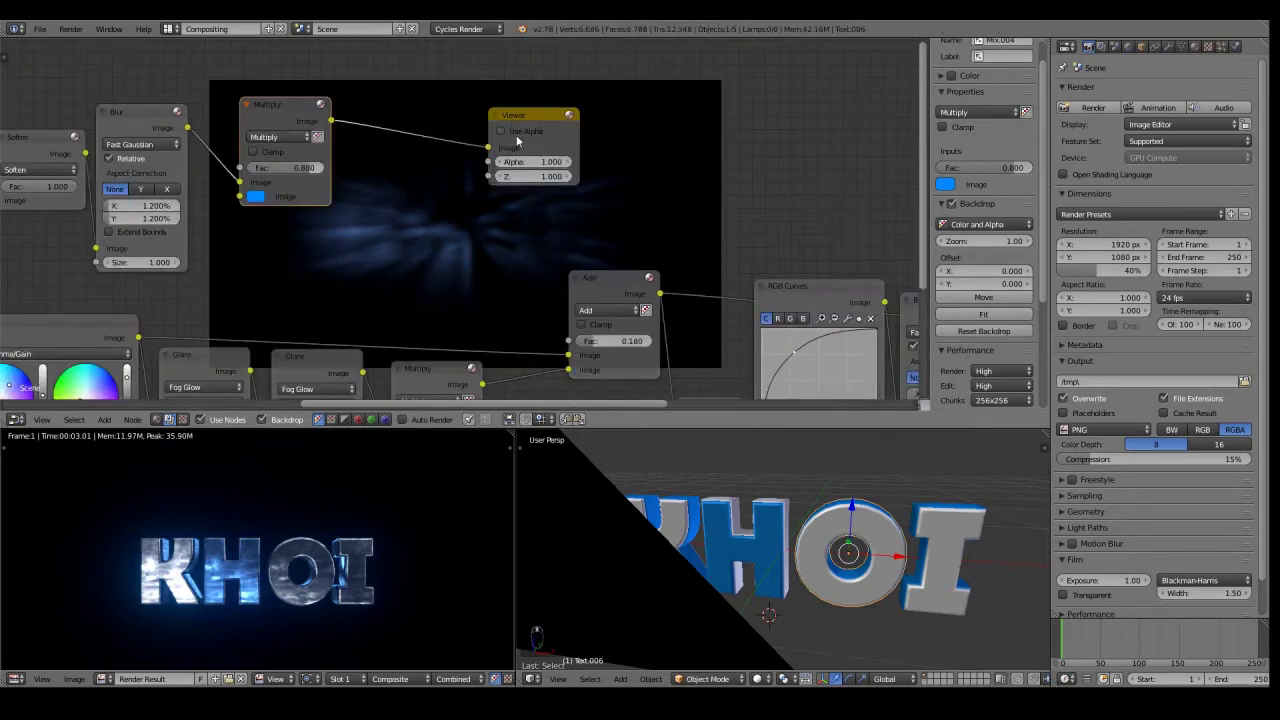
- Add an Alpha Over node between the final Add node and the Composite node
{"action": "left_click", "coordinate": [566, 129]}
{"action": "scroll", "coordinate": [604, 182], "scroll_direction": "down", "scroll_amount": 5}
{"action": "middle_click_drag", "start_coordinate": [604, 182], "coordinate": [367, 182]}
{"action": "scroll", "coordinate": [367, 186], "scroll_direction": "down", "scroll_amount": 3}
{"action": "middle_click_drag", "start_coordinate": [725, 233], "coordinate": [575, 219]}
{"action": "key", "text": "shift+a"}
{"action": "left_click", "coordinate": [594, 197]}
{"action": "type", "text": "Alpha"}
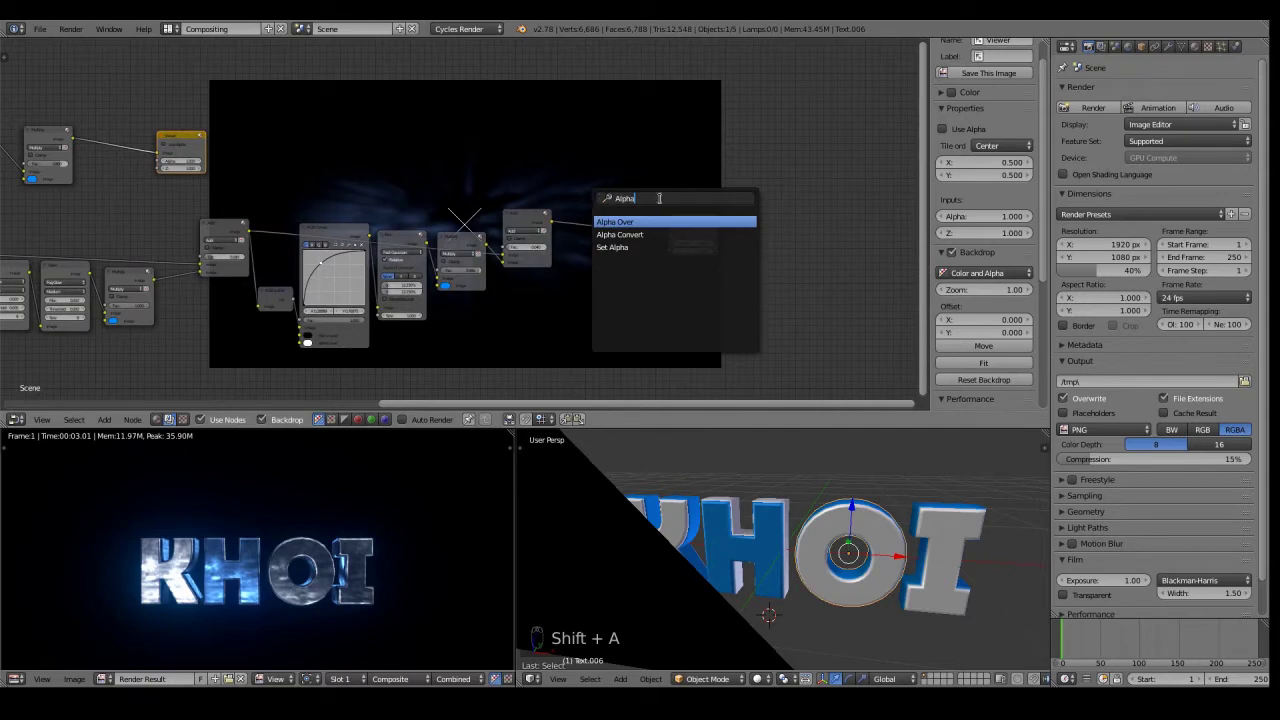
{"action": "left_click", "coordinate": [618, 221]}
{"action": "left_click", "coordinate": [577, 203]}
{"action": "scroll", "coordinate": [321, 176], "scroll_direction": "up", "scroll_amount": 2}
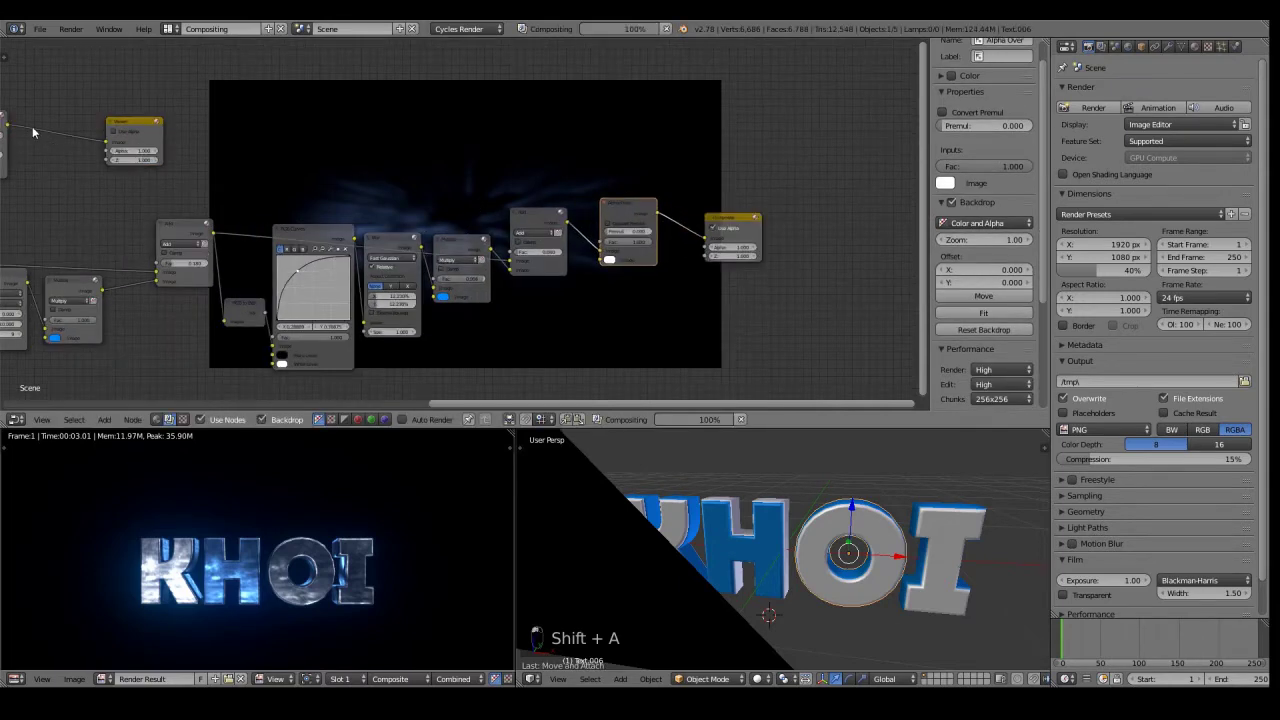
- Link the light-ray Multiply output to the Alpha Over node's first image input and nudge the final Add node
{"action": "left_click_drag", "start_coordinate": [8, 125], "coordinate": [600, 251]}
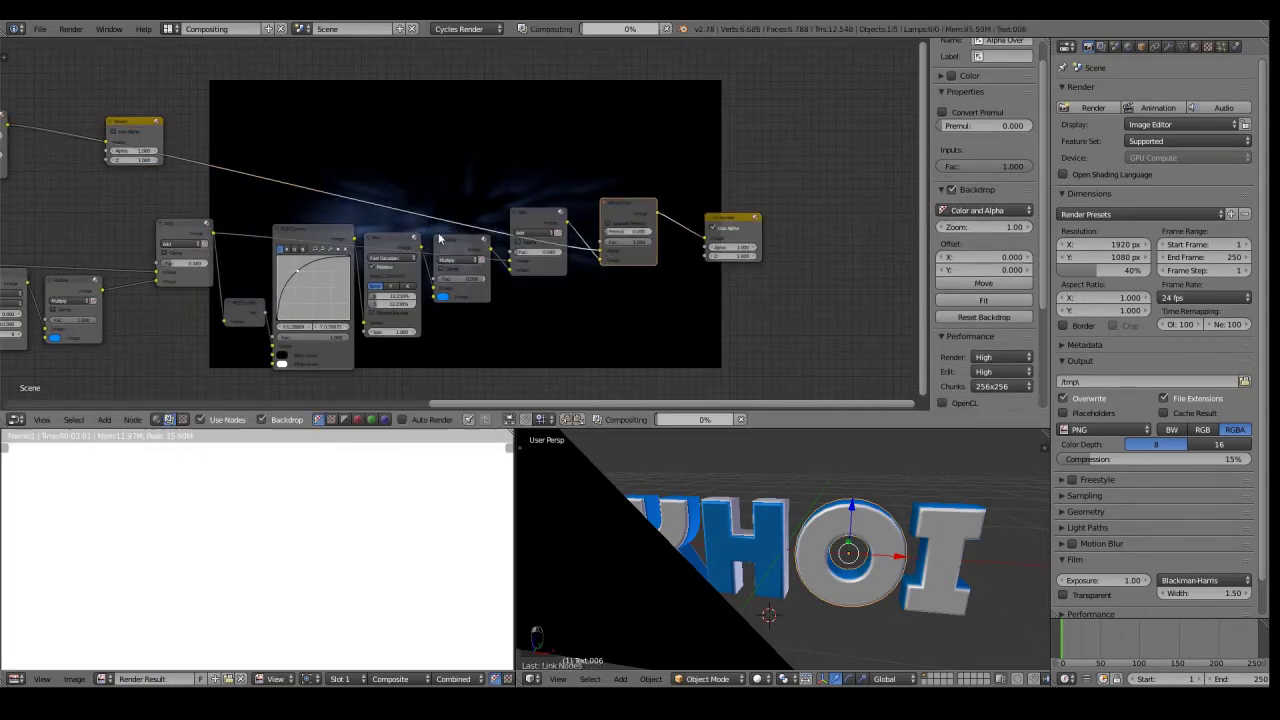
{"action": "middle_click_drag", "start_coordinate": [303, 184], "coordinate": [574, 221]}
{"action": "middle_click_drag", "start_coordinate": [914, 242], "coordinate": [736, 248]}
{"action": "right_click", "coordinate": [634, 266]}
{"action": "key", "text": "g"}
{"action": "left_click", "coordinate": [640, 267]}
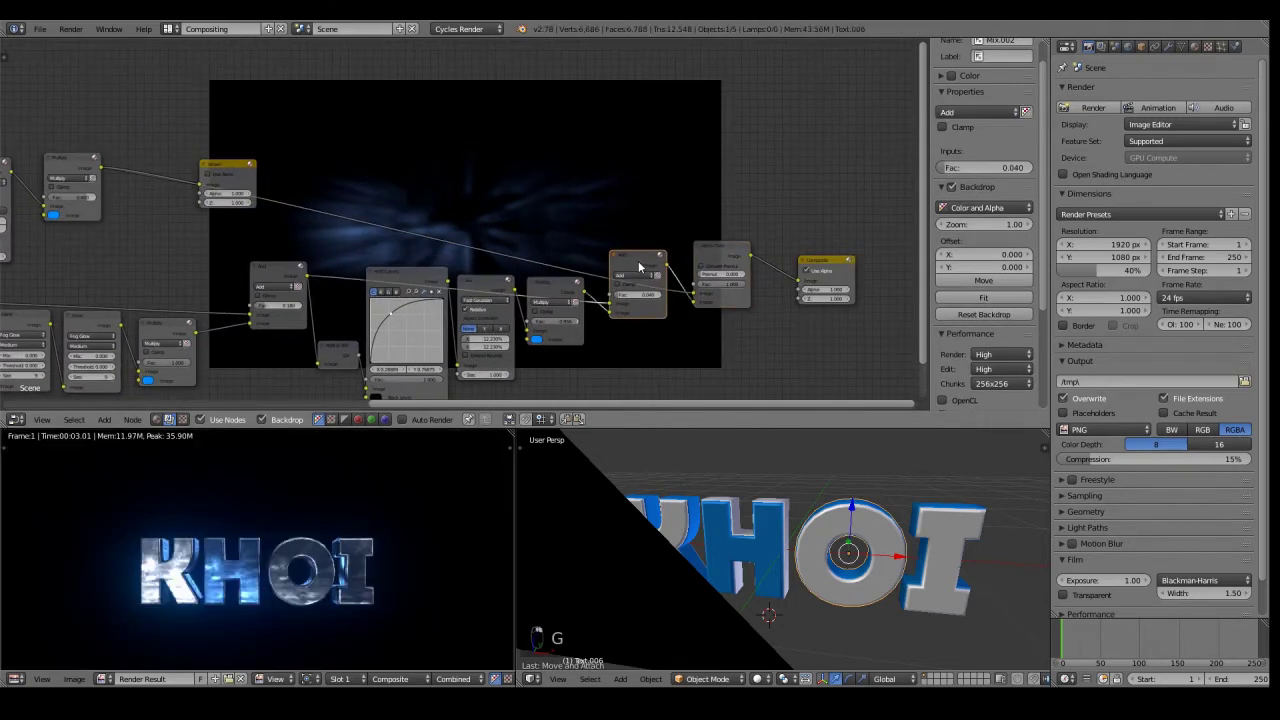
- Connect the Alpha Over output to the Viewer and move the Viewer node beside the Composite node
{"action": "left_click", "coordinate": [716, 250]}
{"action": "left_click", "coordinate": [714, 253], "text": "ctrl+shift"}
{"action": "middle_click_drag", "start_coordinate": [714, 253], "coordinate": [816, 267]}
{"action": "right_click", "coordinate": [334, 182]}
{"action": "key", "text": "g"}
{"action": "left_click", "coordinate": [899, 217]}
{"action": "middle_click_drag", "start_coordinate": [554, 233], "coordinate": [514, 320]}
{"action": "scroll", "coordinate": [219, 313], "scroll_direction": "up", "scroll_amount": 1}
{"action": "middle_click_drag", "start_coordinate": [219, 313], "coordinate": [308, 271]}
{"action": "middle_click_drag", "start_coordinate": [463, 354], "coordinate": [221, 316]}
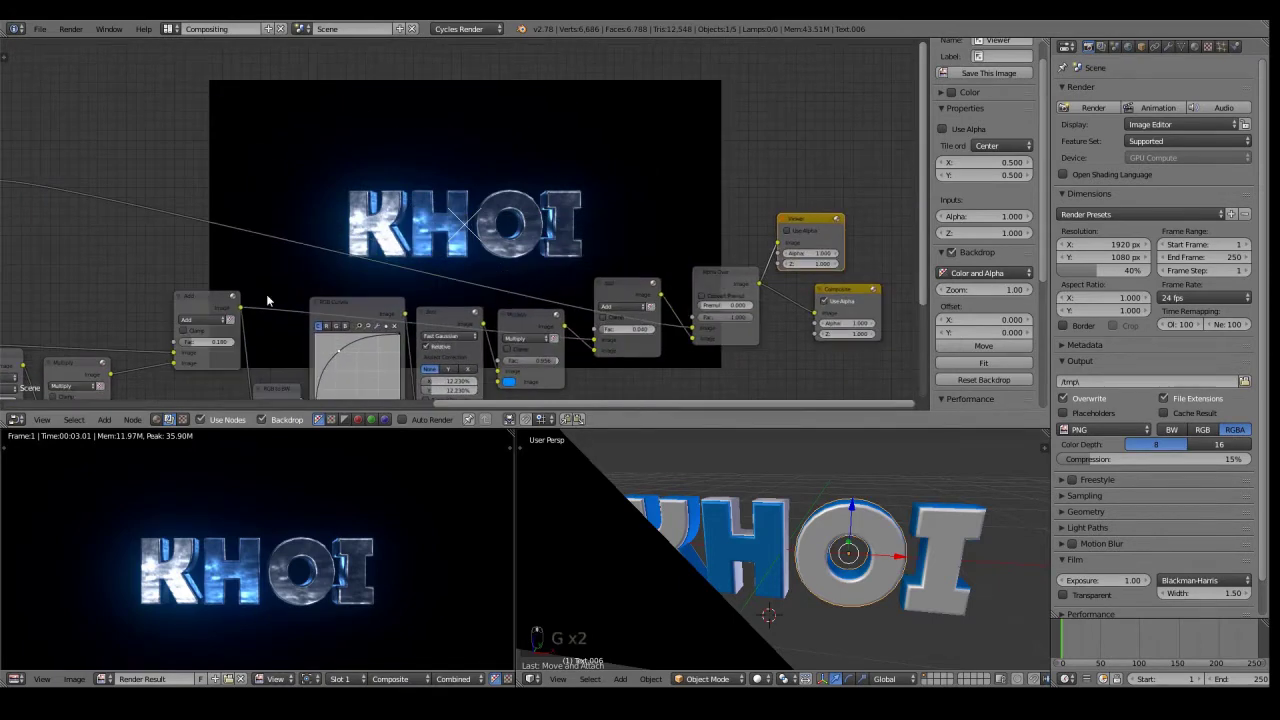
- Move the Alpha Over node up slightly, then preview the light-ray Multiply output and the Alpha Over output in the Viewer
{"action": "right_click", "coordinate": [729, 286]}
{"action": "key", "text": "g"}
{"action": "left_click", "coordinate": [716, 263]}
{"action": "scroll", "coordinate": [714, 264], "scroll_direction": "down", "scroll_amount": 4}
{"action": "middle_click_drag", "start_coordinate": [342, 264], "coordinate": [274, 296]}
{"action": "left_click", "coordinate": [437, 228], "text": "ctrl+shift"}
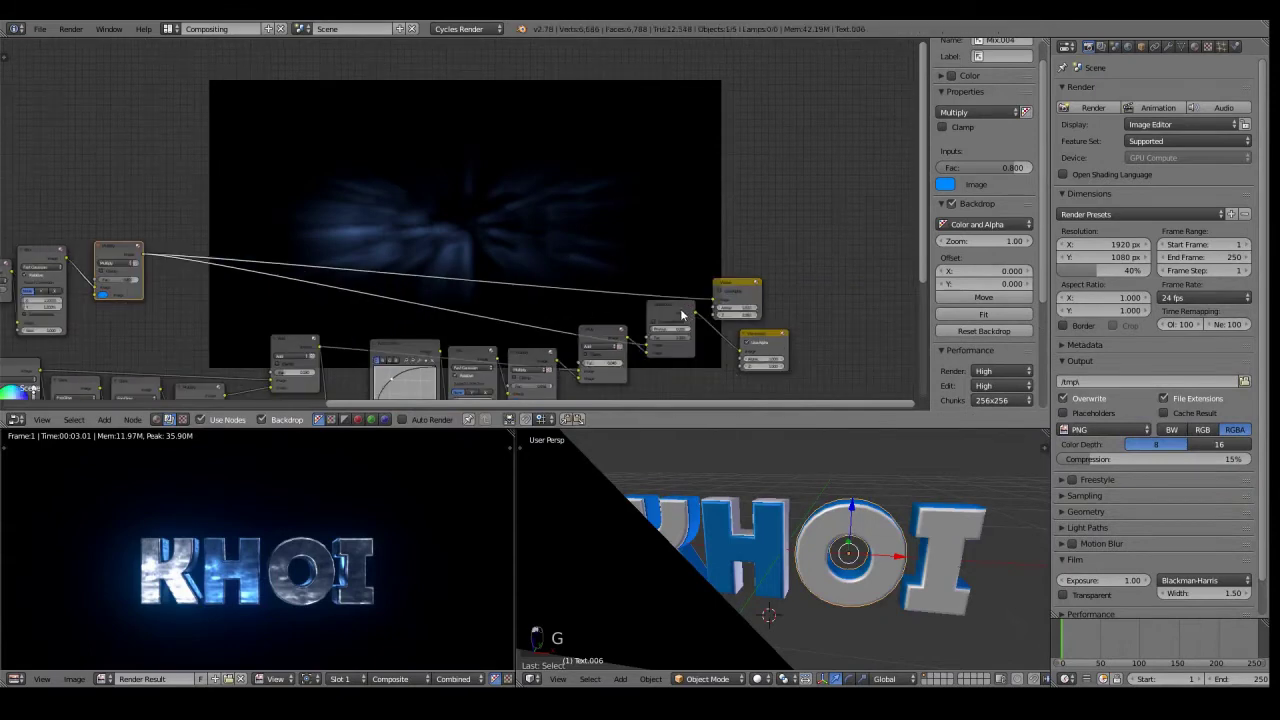
{"action": "left_click", "coordinate": [681, 311], "text": "ctrl+shift"}
- Enable the transparent film option in the render settings and render the image again
{"action": "middle_click_drag", "start_coordinate": [225, 309], "coordinate": [208, 178]}
{"action": "scroll", "coordinate": [549, 271], "scroll_direction": "up", "scroll_amount": 5}
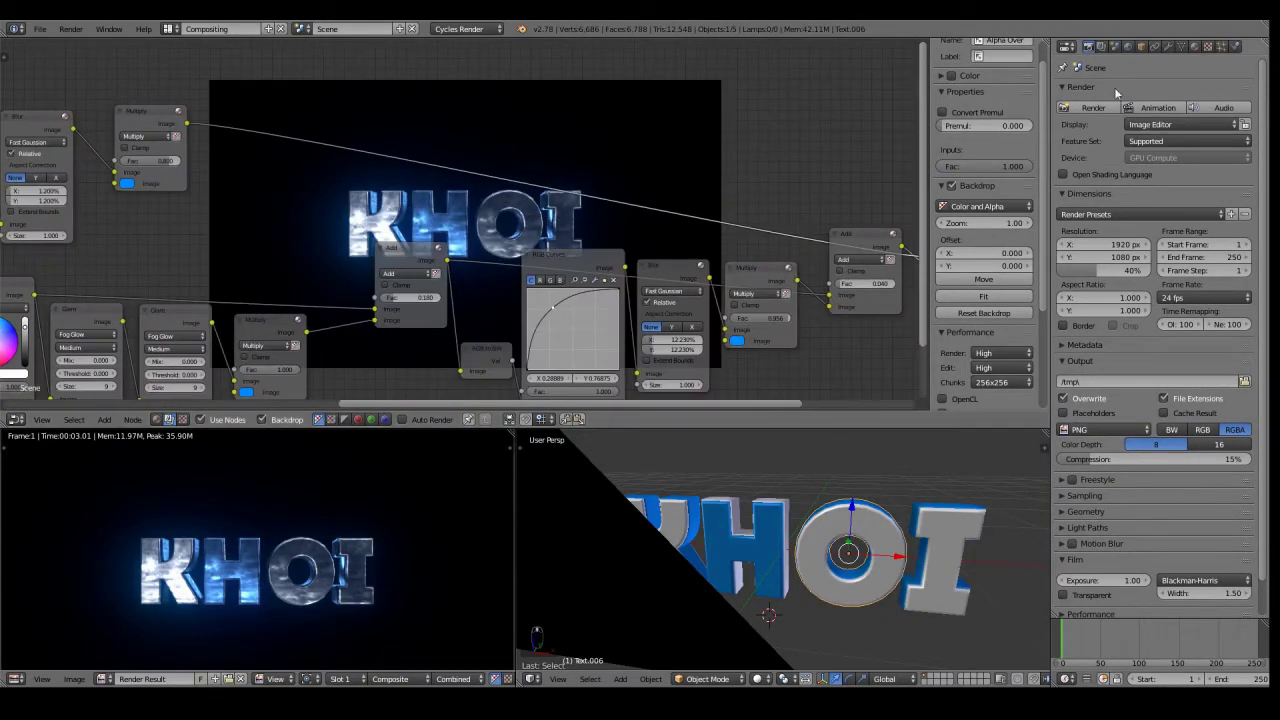
{"action": "scroll", "coordinate": [1120, 421], "scroll_direction": "down", "scroll_amount": 2}
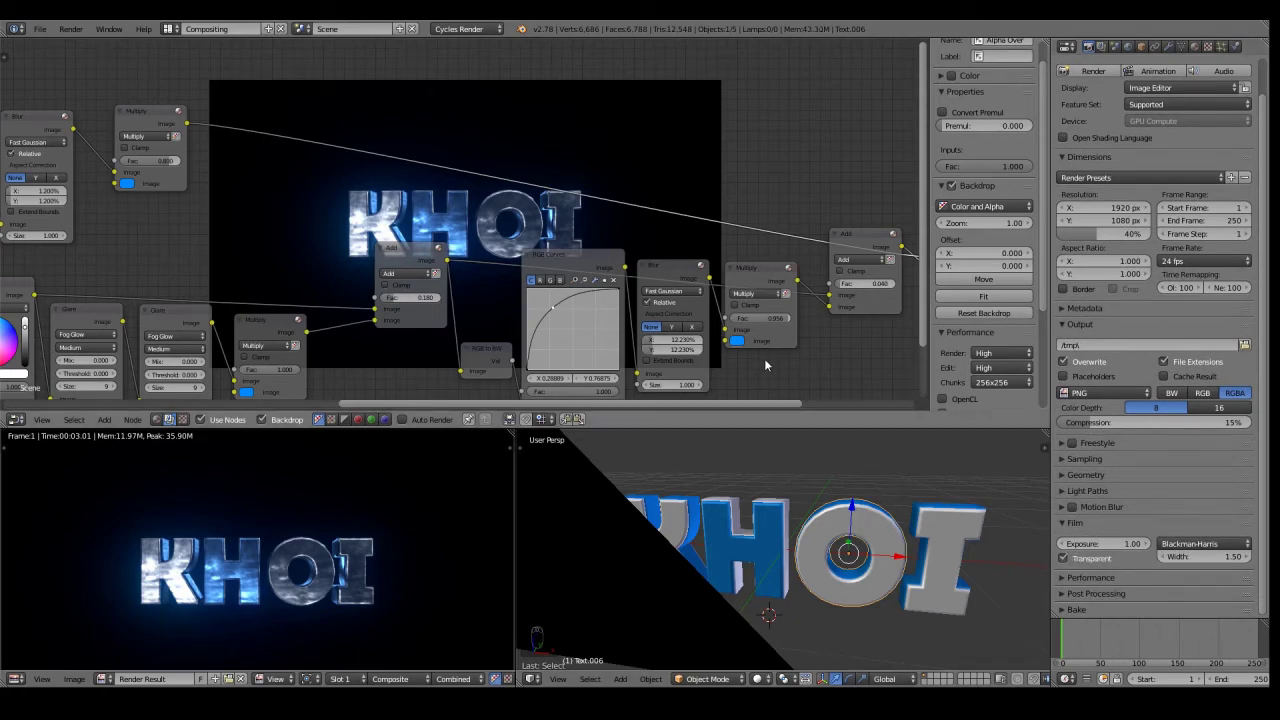
{"action": "key", "text": "F12"}
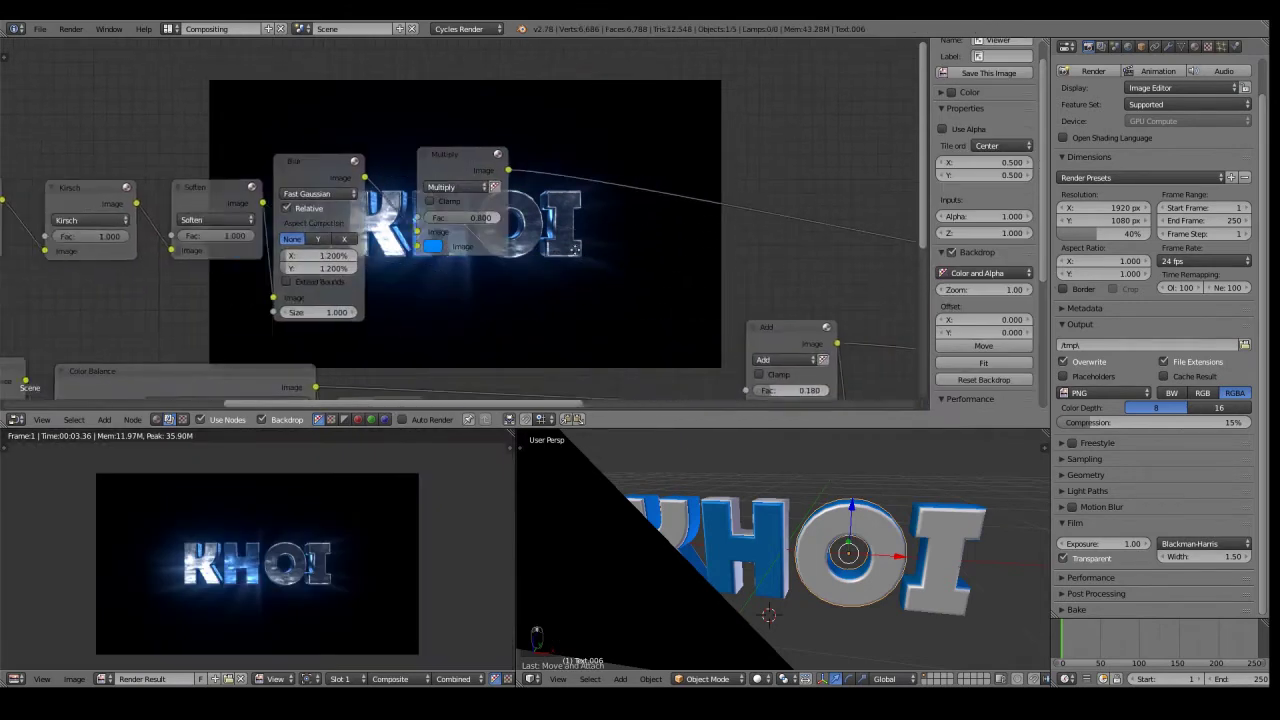
- Set the Sun Beams node's ray length to 0.12
{"action": "middle_click_drag", "start_coordinate": [575, 250], "coordinate": [910, 307]}
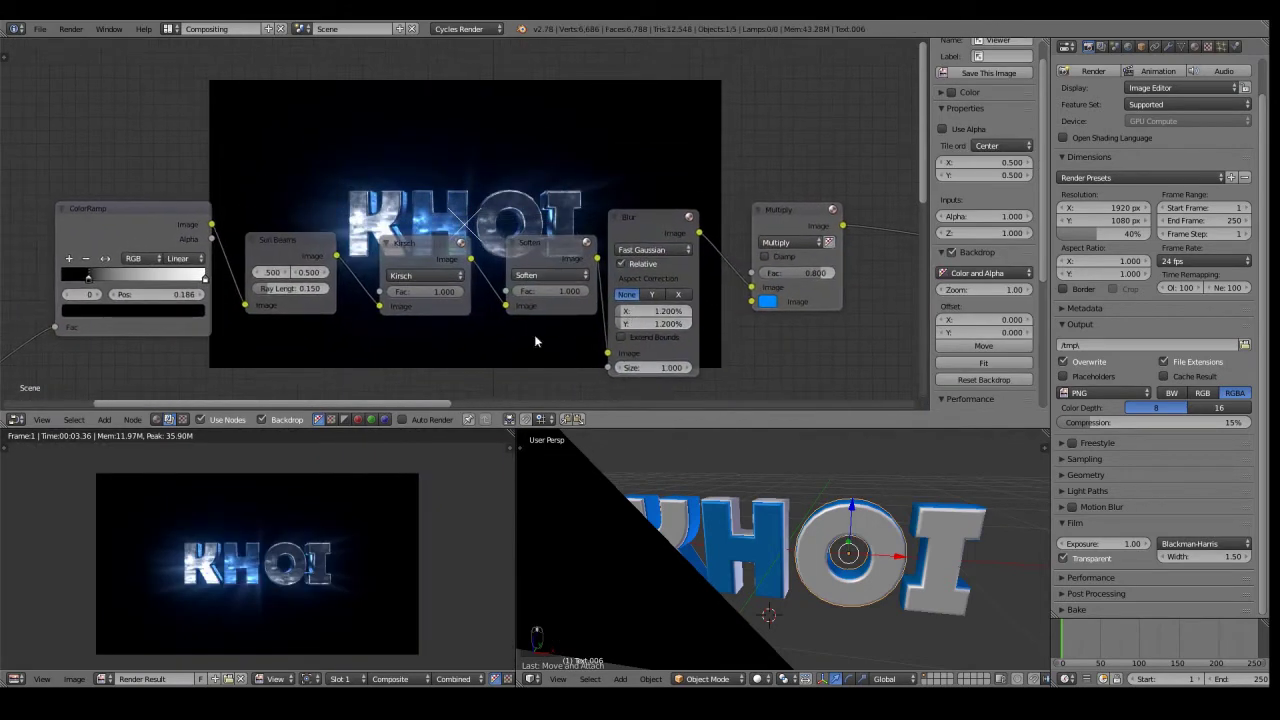
{"action": "middle_click_drag", "start_coordinate": [324, 290], "coordinate": [406, 336]}
{"action": "type", "text": "0.12"}
{"action": "key", "text": "Return"}
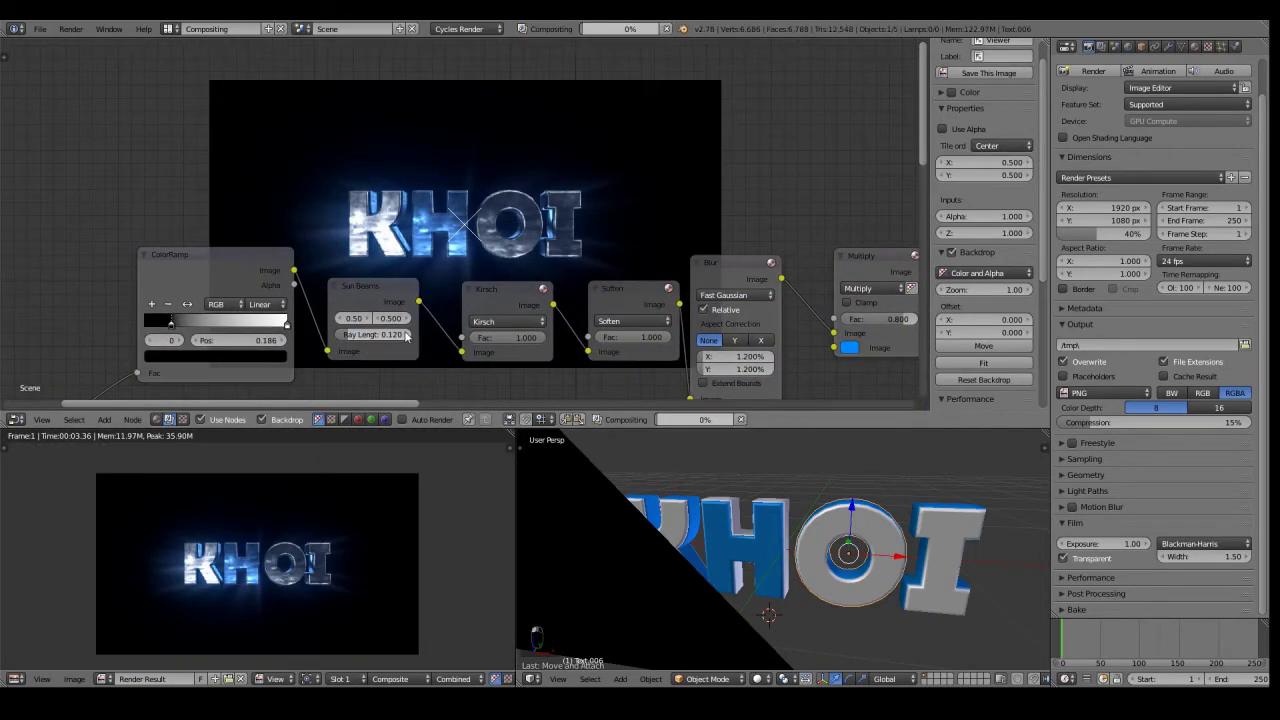
{"action": "scroll", "coordinate": [640, 305], "scroll_direction": "down", "scroll_amount": 2}
{"action": "middle_click_drag", "start_coordinate": [562, 225], "coordinate": [529, 271]}
{"action": "scroll", "coordinate": [620, 300], "scroll_direction": "down", "scroll_amount": 2}
{"action": "middle_click_drag", "start_coordinate": [654, 303], "coordinate": [613, 283]}
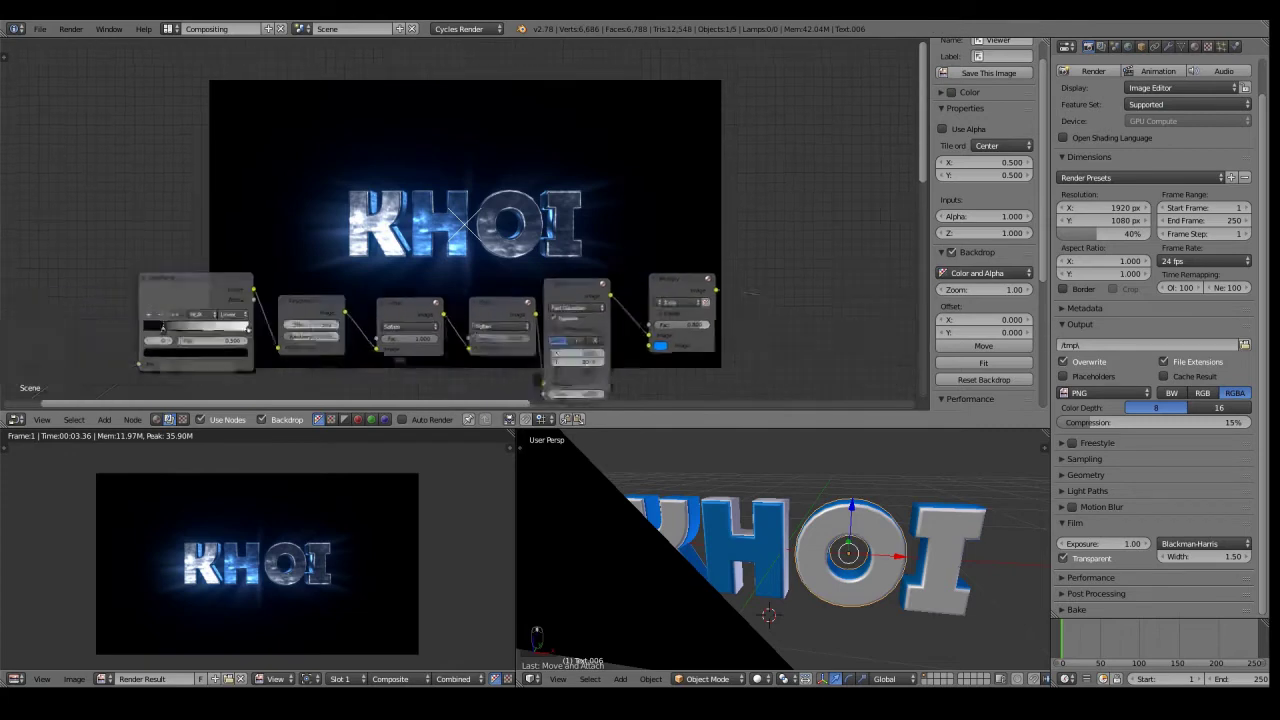
- Set the Sun Beams node's ray length to 0.1
{"action": "scroll", "coordinate": [385, 328], "scroll_direction": "up", "scroll_amount": 3}
{"action": "type", "text": "0.1"}
{"action": "key", "text": "Return"}
{"action": "middle_click_drag", "start_coordinate": [385, 278], "coordinate": [374, 298]}
{"action": "scroll", "coordinate": [486, 326], "scroll_direction": "down", "scroll_amount": 6}
{"action": "middle_click_drag", "start_coordinate": [552, 232], "coordinate": [515, 190]}
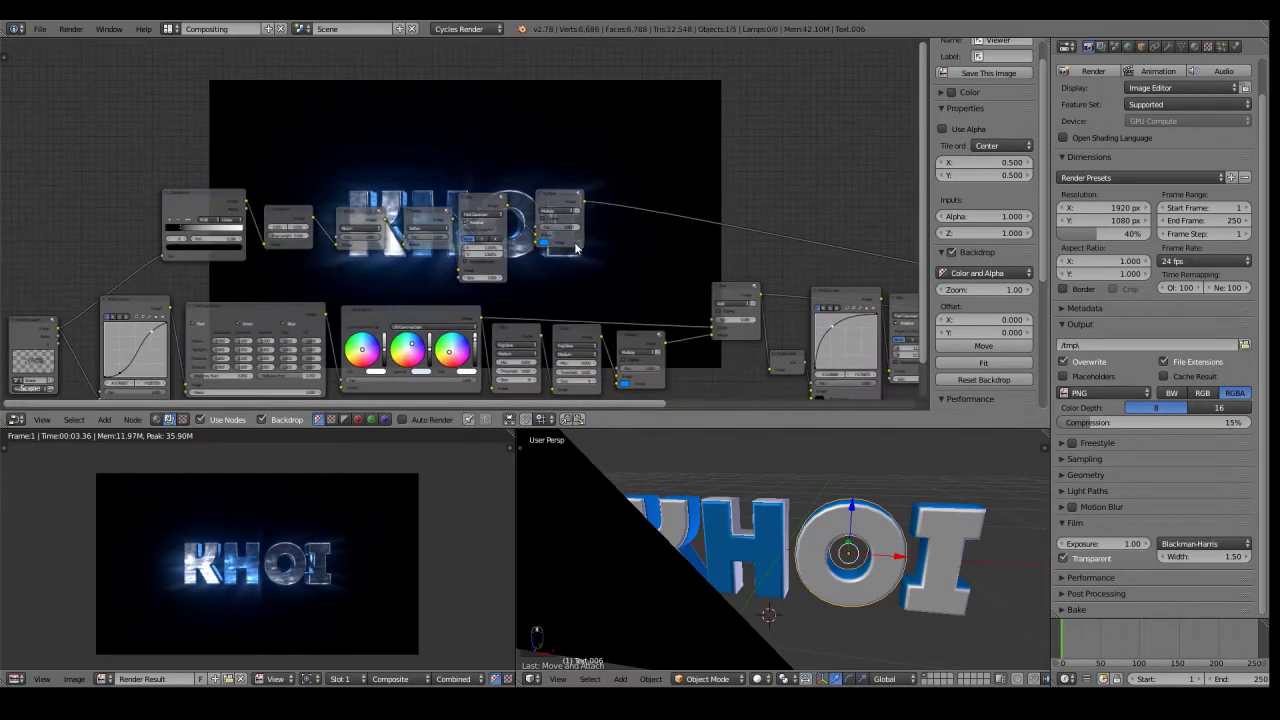
- Add an RGB Curves node after the light-ray Multiply node, inserted into its link to Alpha Over
{"action": "scroll", "coordinate": [377, 557], "scroll_direction": "up", "scroll_amount": 2}
{"action": "middle_click_drag", "start_coordinate": [286, 236], "coordinate": [396, 200]}
{"action": "scroll", "coordinate": [691, 188], "scroll_direction": "up", "scroll_amount": 4}
{"action": "middle_click_drag", "start_coordinate": [691, 188], "coordinate": [524, 213]}
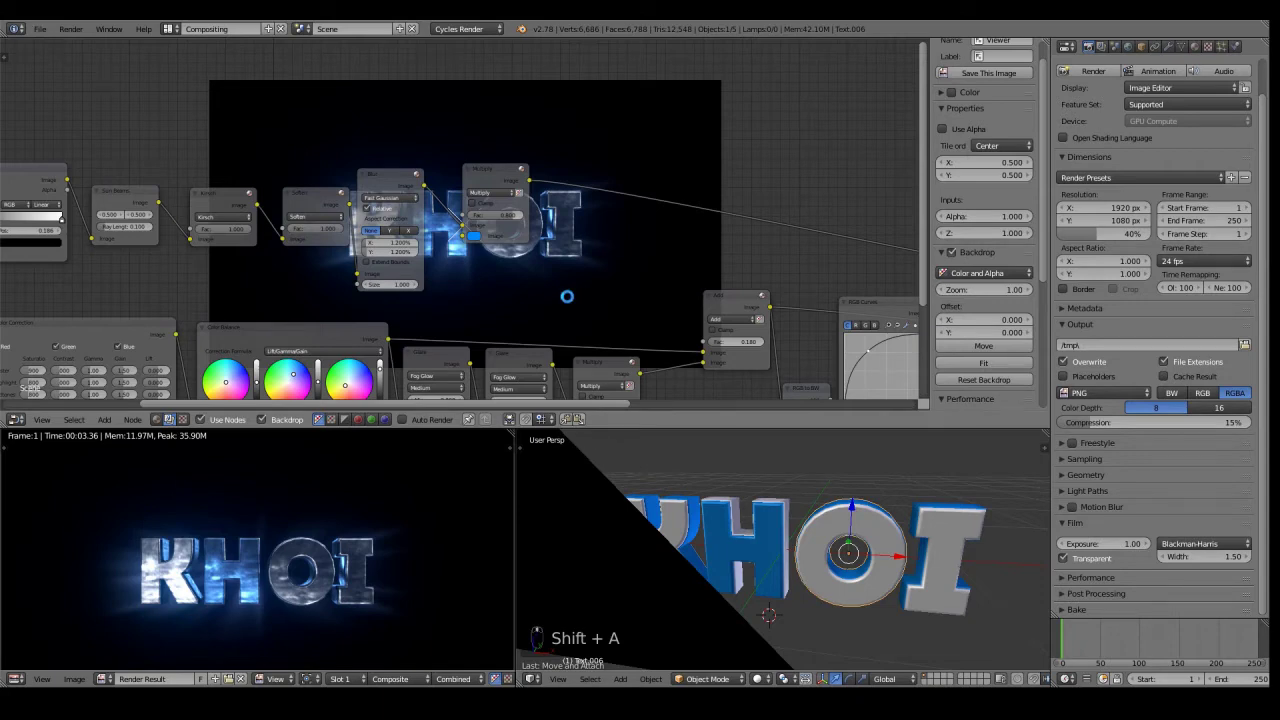
{"action": "scroll", "coordinate": [593, 188], "scroll_direction": "down", "scroll_amount": 1}
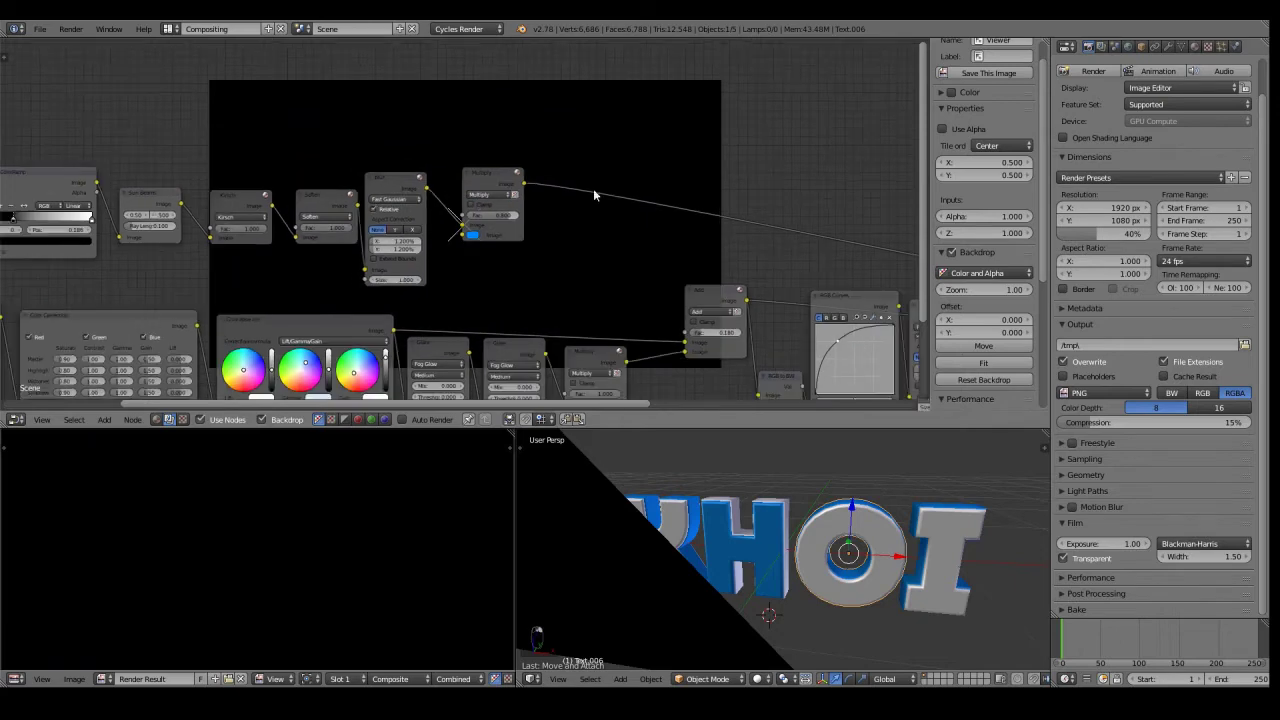
{"action": "middle_click_drag", "start_coordinate": [593, 188], "coordinate": [541, 238]}
{"action": "scroll", "coordinate": [514, 262], "scroll_direction": "up", "scroll_amount": 2}
{"action": "key", "text": "shift+a"}
{"action": "left_click", "coordinate": [515, 257]}
{"action": "type", "text": "rgb"}
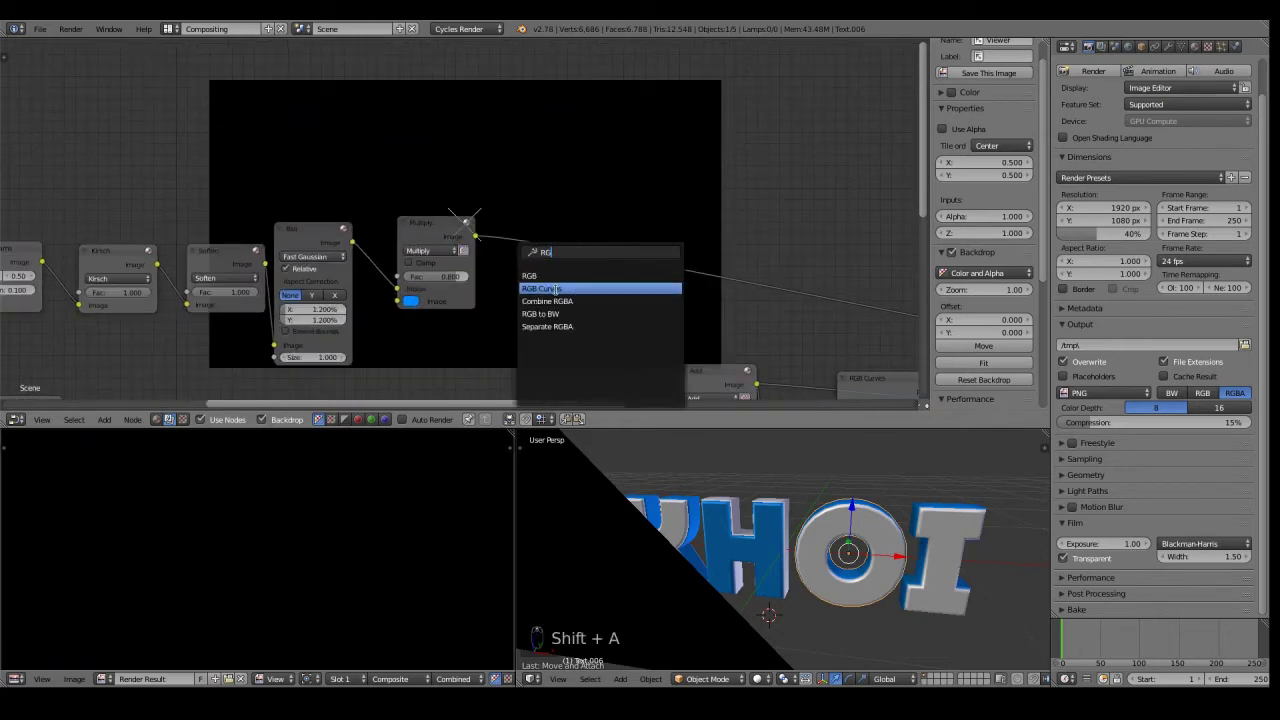
{"action": "left_click", "coordinate": [551, 287]}
{"action": "left_click", "coordinate": [521, 174]}
- Render the image again with the light-ray RGB Curves node in the chain
{"action": "scroll", "coordinate": [547, 162], "scroll_direction": "down", "scroll_amount": 4}
{"action": "middle_click_drag", "start_coordinate": [547, 178], "coordinate": [638, 109]}
{"action": "scroll", "coordinate": [695, 180], "scroll_direction": "down", "scroll_amount": 4}
{"action": "middle_click_drag", "start_coordinate": [698, 186], "coordinate": [714, 150]}
{"action": "scroll", "coordinate": [714, 150], "scroll_direction": "down", "scroll_amount": 1}
{"action": "scroll", "coordinate": [400, 503], "scroll_direction": "down", "scroll_amount": 1}
{"action": "key", "text": "F12"}
- Darken the light rays by pulling the new RGB Curves midpoint down to about X 0.606, Y 0.381
{"action": "scroll", "coordinate": [612, 150], "scroll_direction": "up", "scroll_amount": 5}
{"action": "middle_click_drag", "start_coordinate": [612, 150], "coordinate": [499, 244]}
{"action": "scroll", "coordinate": [414, 209], "scroll_direction": "up", "scroll_amount": 3}
{"action": "scroll", "coordinate": [505, 325], "scroll_direction": "up", "scroll_amount": 4}
{"action": "scroll", "coordinate": [420, 440], "scroll_direction": "up", "scroll_amount": 2}
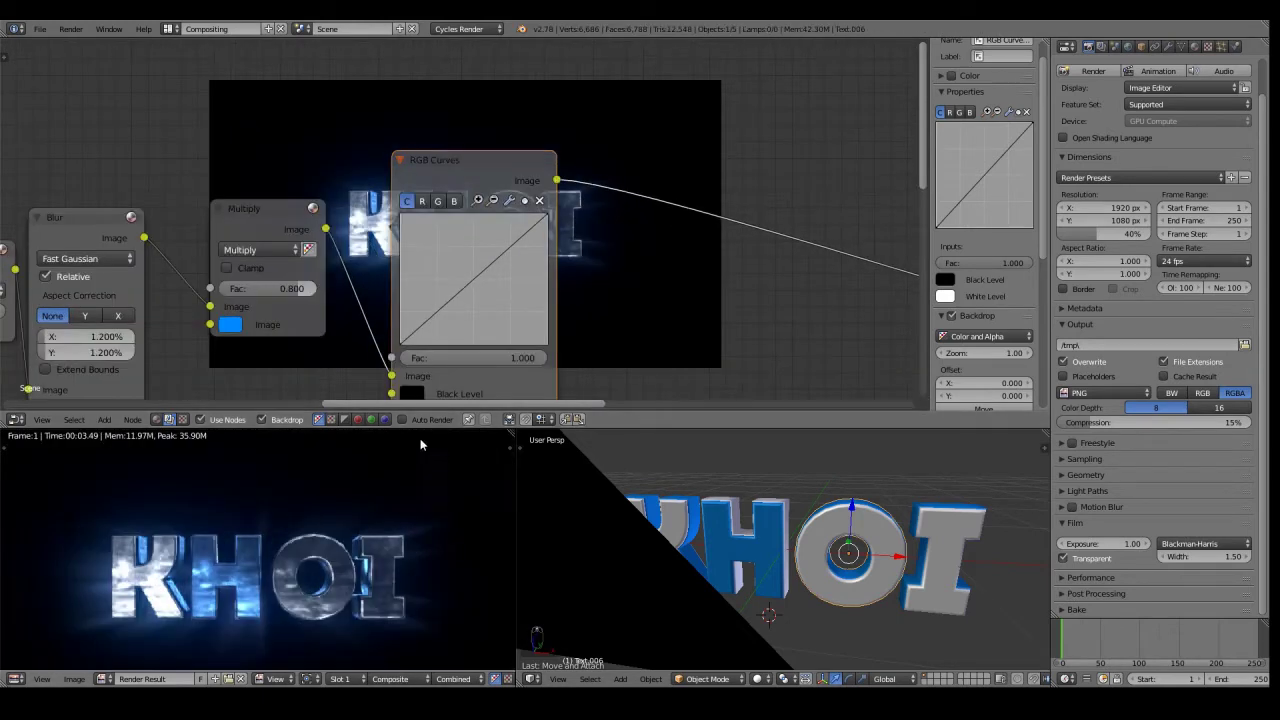
{"action": "middle_click_drag", "start_coordinate": [409, 500], "coordinate": [421, 472]}
{"action": "left_click_drag", "start_coordinate": [480, 271], "coordinate": [490, 291]}
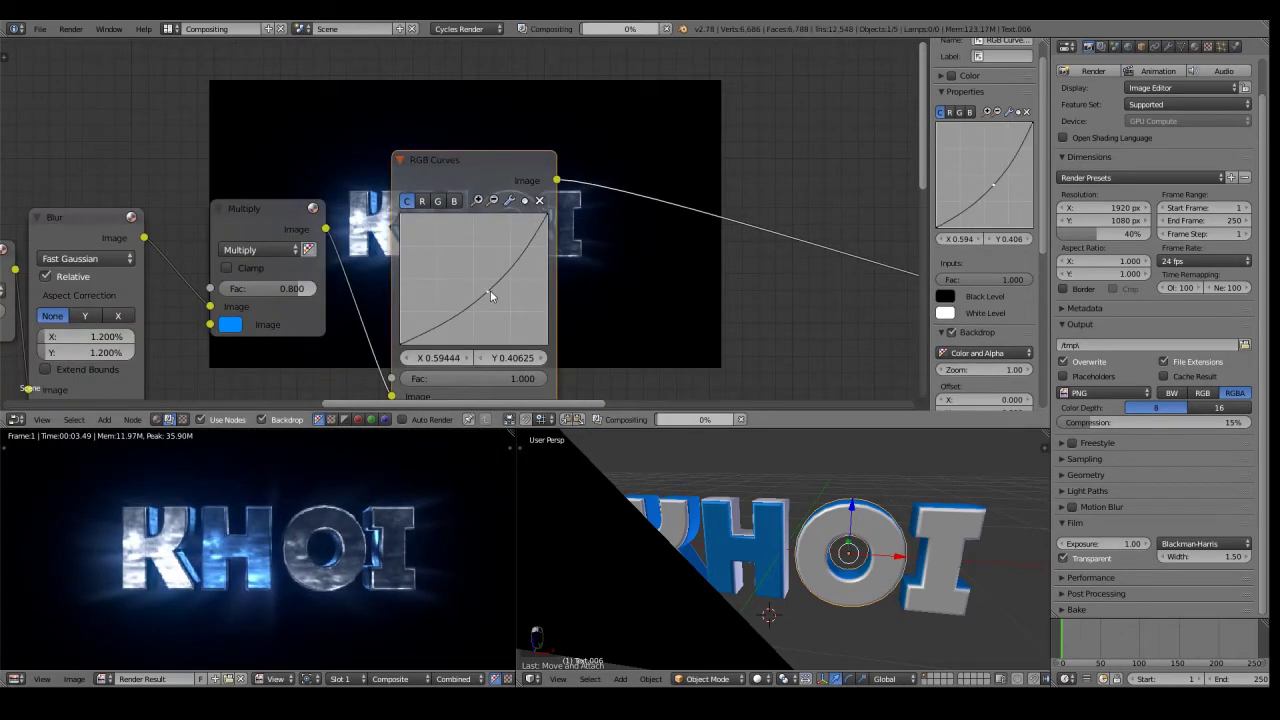
{"action": "left_click_drag", "start_coordinate": [491, 294], "coordinate": [490, 299]}
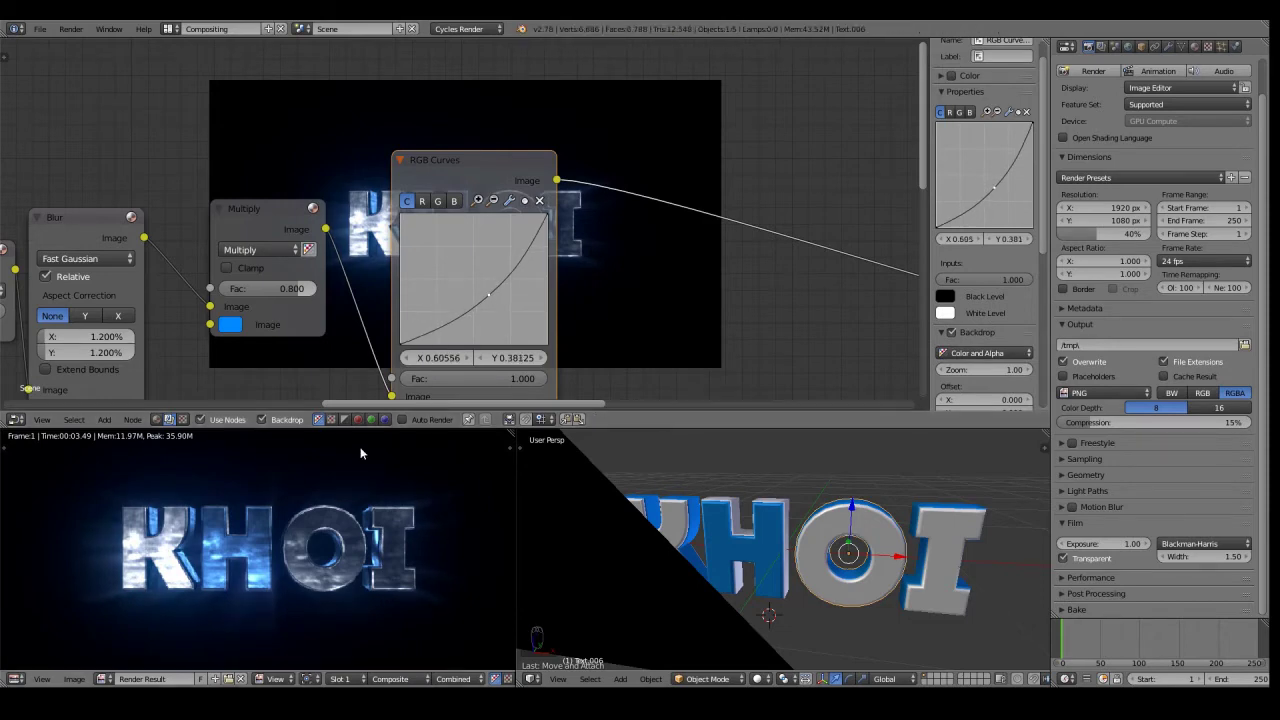
- Try a shadows gain of 1 in the Color Correction node, then restore it to 1.5
{"action": "scroll", "coordinate": [784, 304], "scroll_direction": "down", "scroll_amount": 5}
{"action": "middle_click_drag", "start_coordinate": [784, 304], "coordinate": [735, 191]}
{"action": "middle_click_drag", "start_coordinate": [427, 303], "coordinate": [668, 124]}
{"action": "scroll", "coordinate": [668, 124], "scroll_direction": "up", "scroll_amount": 2}
{"action": "middle_click_drag", "start_coordinate": [208, 247], "coordinate": [528, 232]}
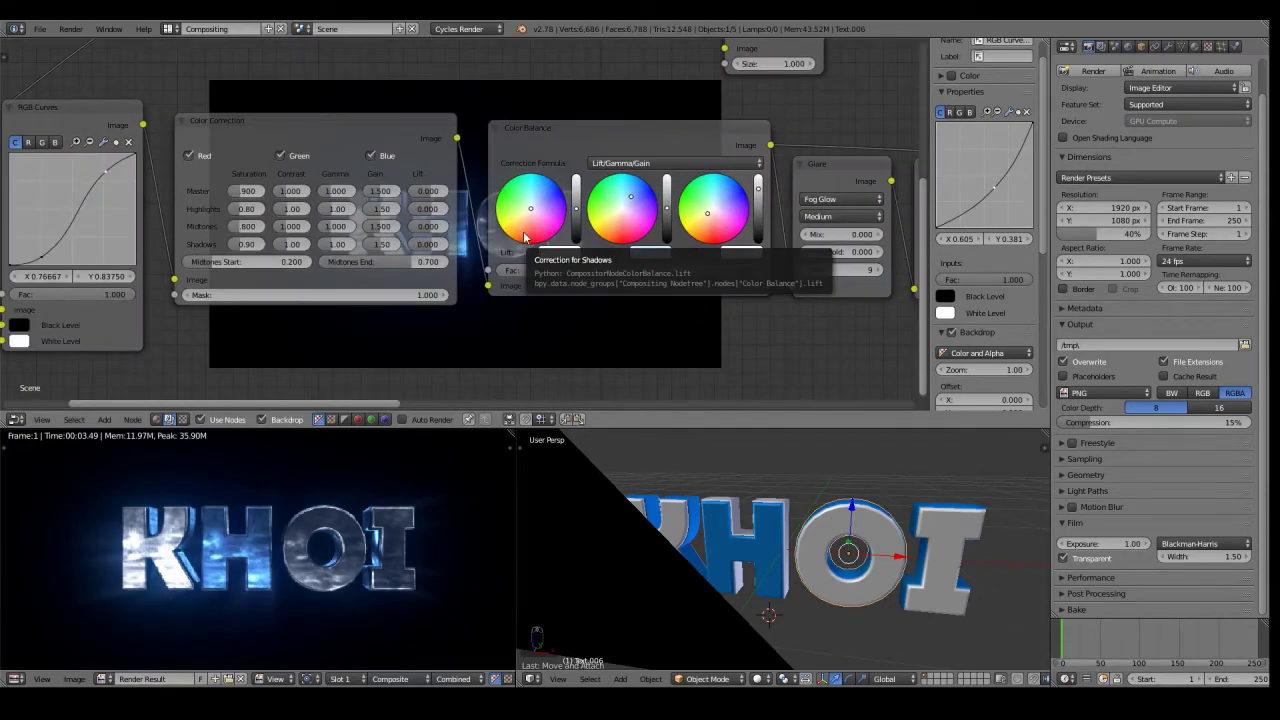
{"action": "scroll", "coordinate": [542, 227], "scroll_direction": "up", "scroll_amount": 5}
{"action": "middle_click_drag", "start_coordinate": [426, 212], "coordinate": [612, 140]}
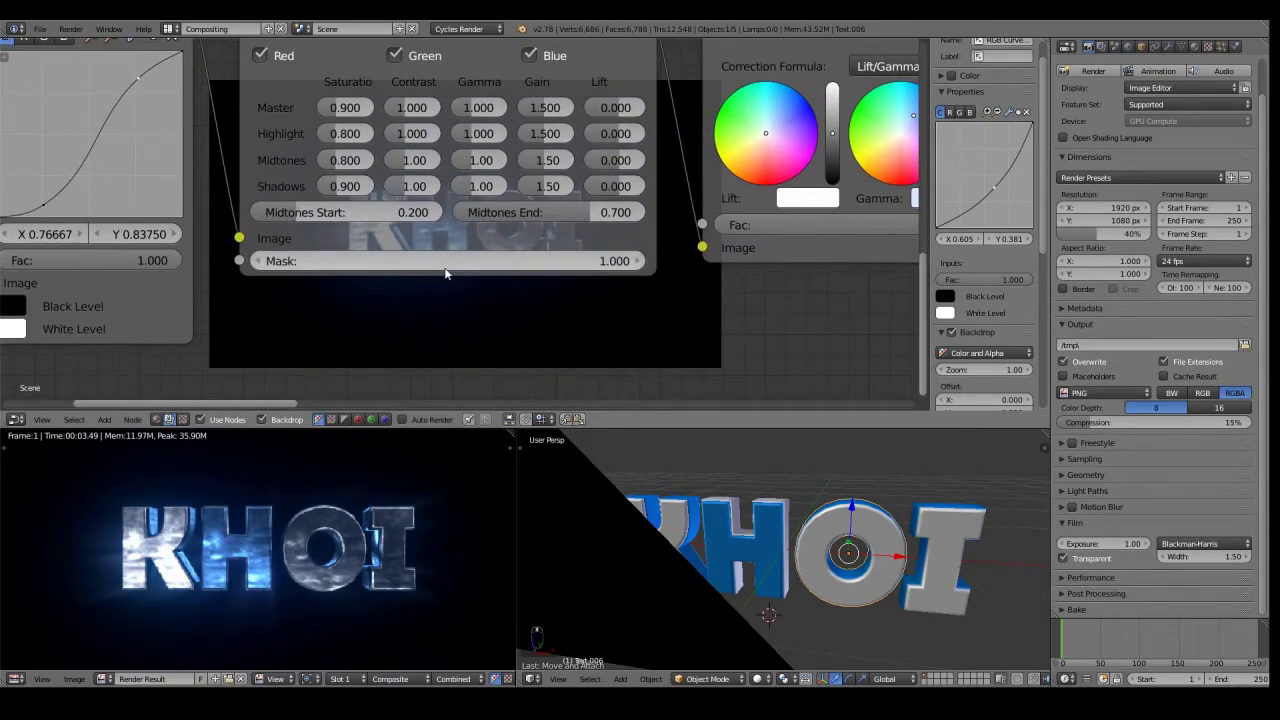
{"action": "scroll", "coordinate": [505, 243], "scroll_direction": "up", "scroll_amount": 2}
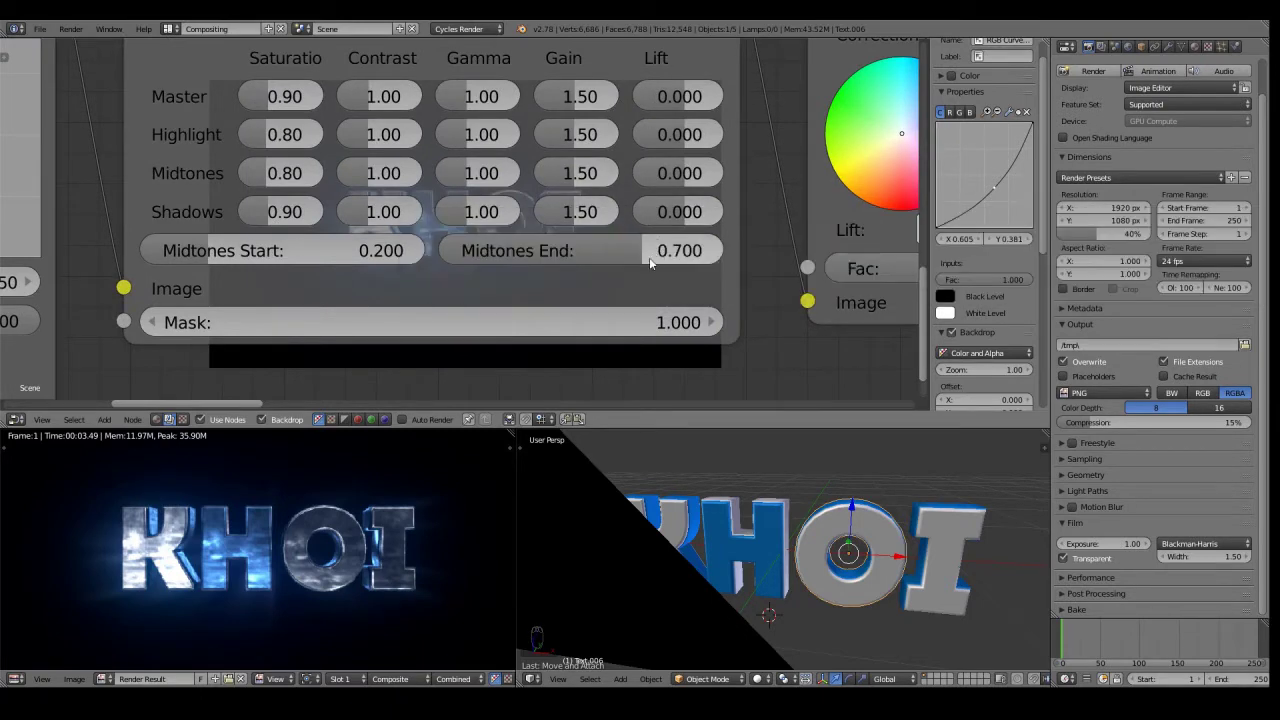
{"action": "middle_click_drag", "start_coordinate": [648, 260], "coordinate": [640, 276]}
{"action": "left_click", "coordinate": [593, 231]}
{"action": "type", "text": "1"}
{"action": "key", "text": "Return"}
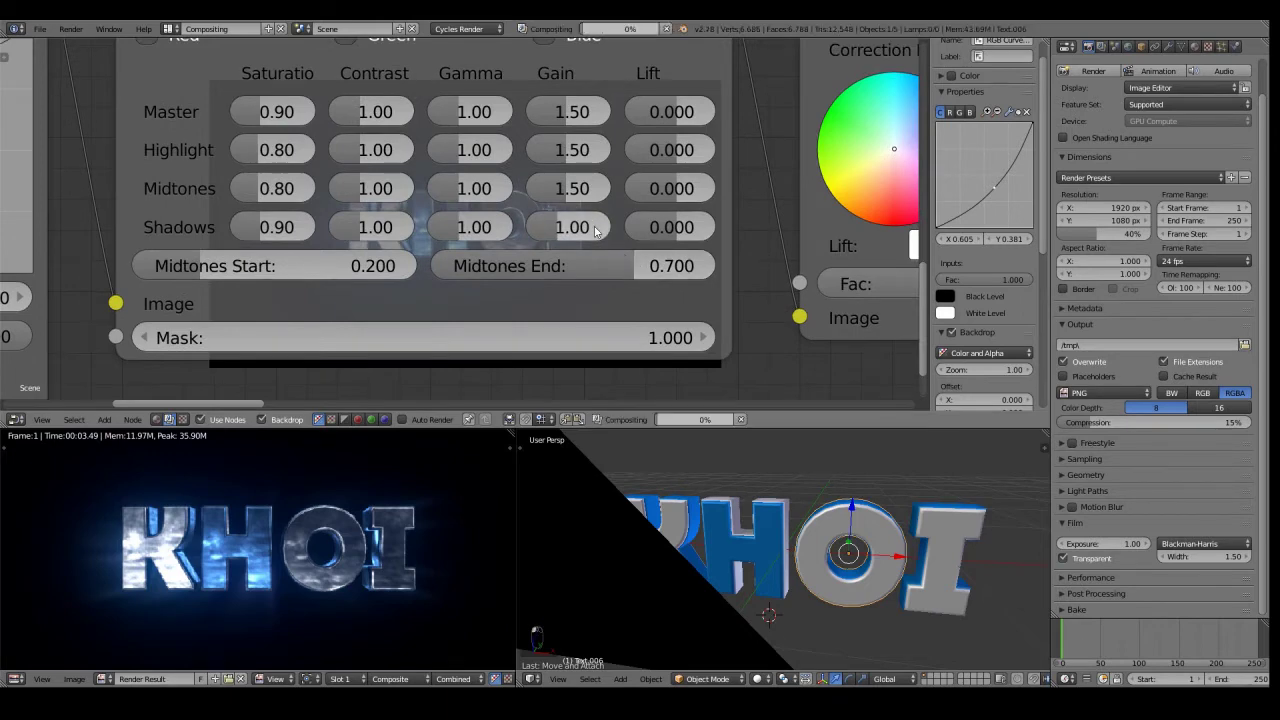
{"action": "left_click", "coordinate": [590, 226]}
{"action": "key", "text": "Return"}
- Try a shadows gamma of 0.8 in the Color Correction node
{"action": "left_click", "coordinate": [496, 225]}
{"action": "type", "text": "0.8"}
{"action": "key", "text": "Return"}
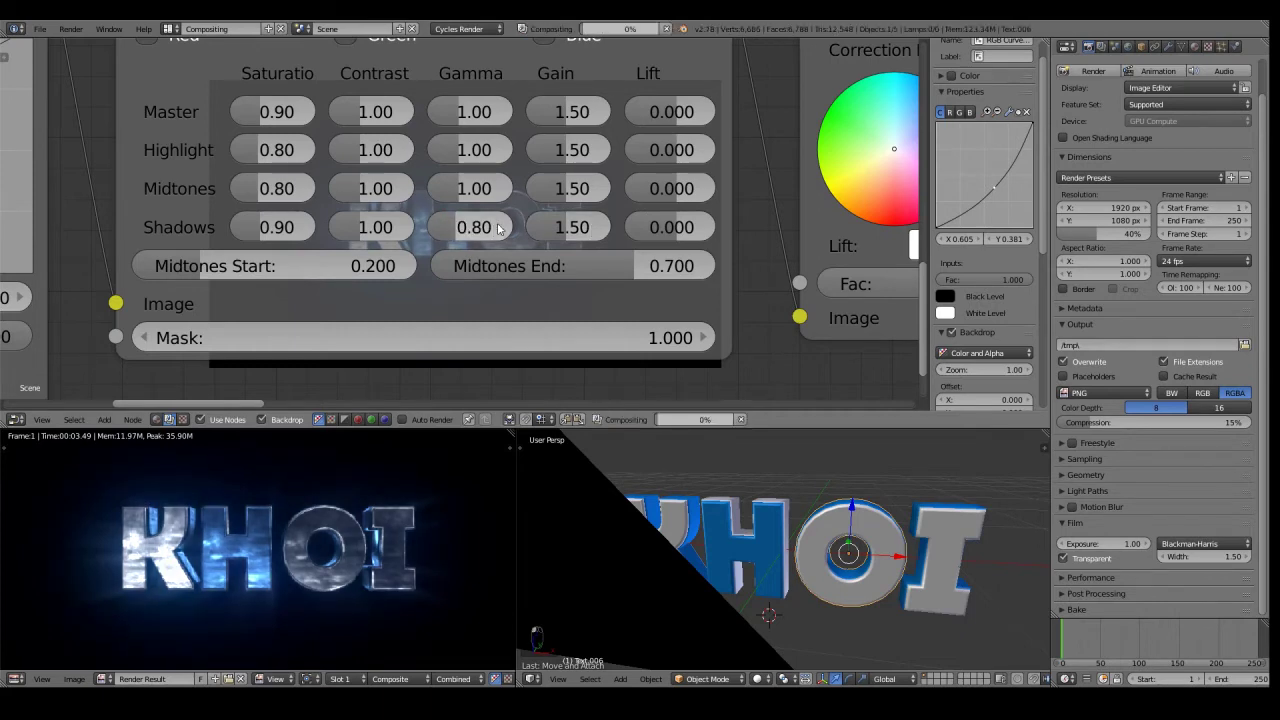
- Set the Color Correction node's shadows gamma to 0.9
{"action": "left_click", "coordinate": [497, 227]}
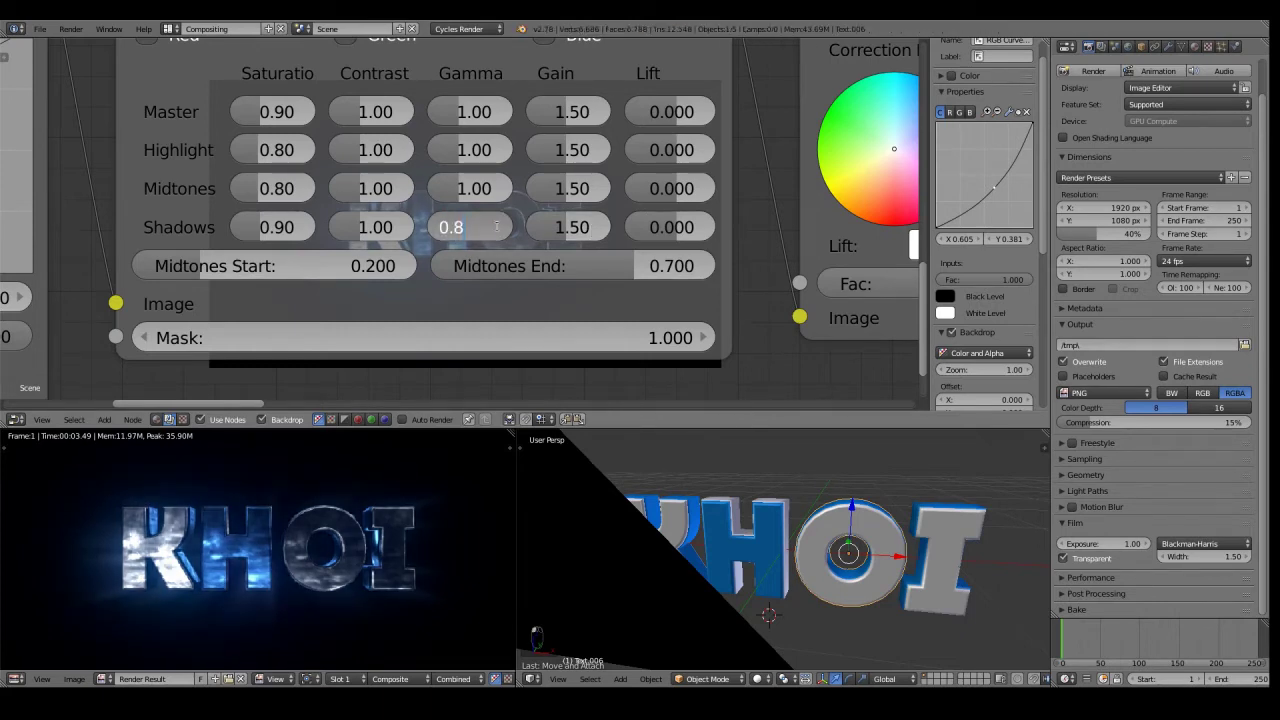
{"action": "type", "text": "0.9"}
{"action": "key", "text": "Return"}
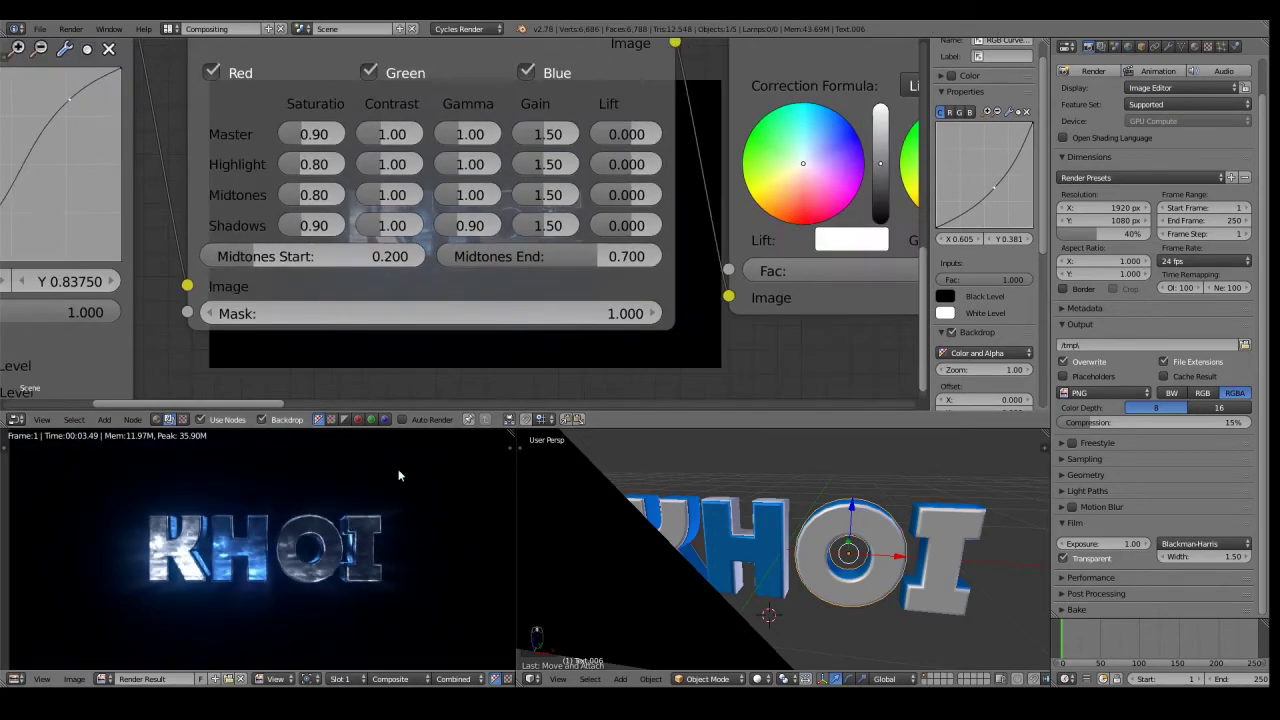
- Move the Alpha Over node up, clear of the final Add node
{"action": "scroll", "coordinate": [654, 251], "scroll_direction": "down", "scroll_amount": 12}
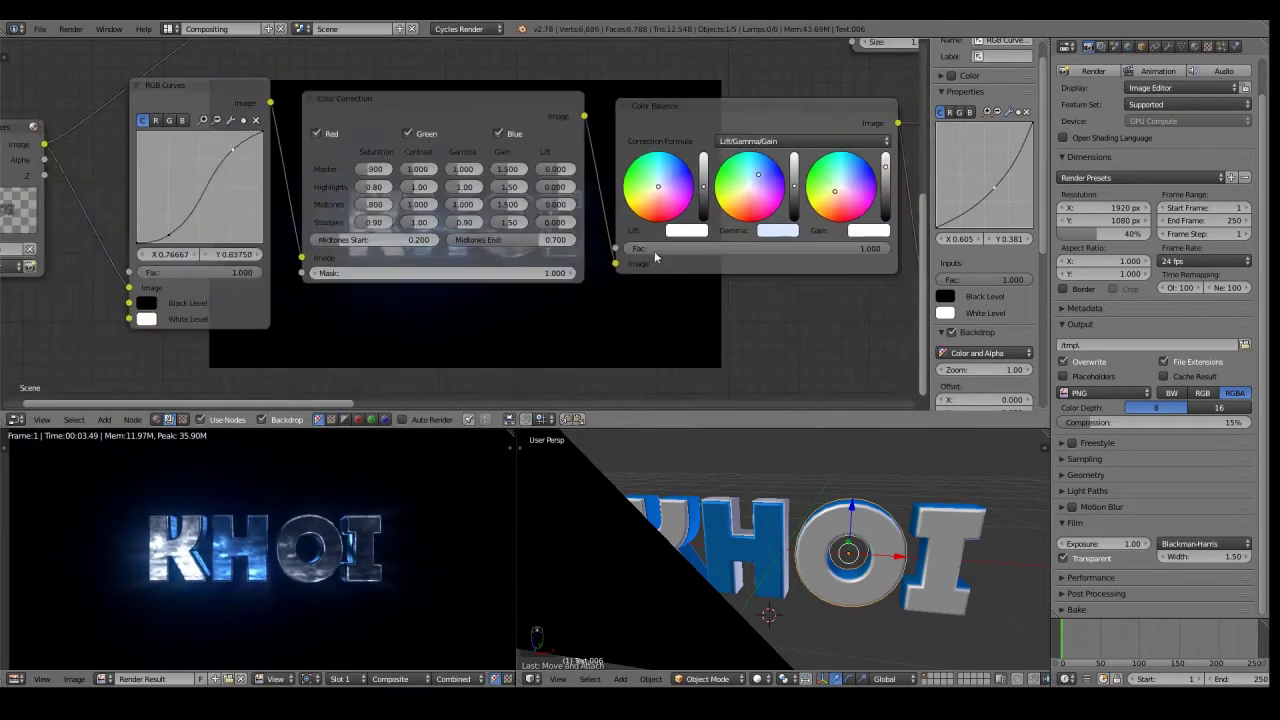
{"action": "scroll", "coordinate": [428, 484], "scroll_direction": "down", "scroll_amount": 2}
{"action": "scroll", "coordinate": [430, 484], "scroll_direction": "up", "scroll_amount": 3}
{"action": "scroll", "coordinate": [683, 241], "scroll_direction": "down", "scroll_amount": 4}
{"action": "middle_click_drag", "start_coordinate": [683, 241], "coordinate": [467, 285]}
{"action": "scroll", "coordinate": [688, 184], "scroll_direction": "down", "scroll_amount": 5}
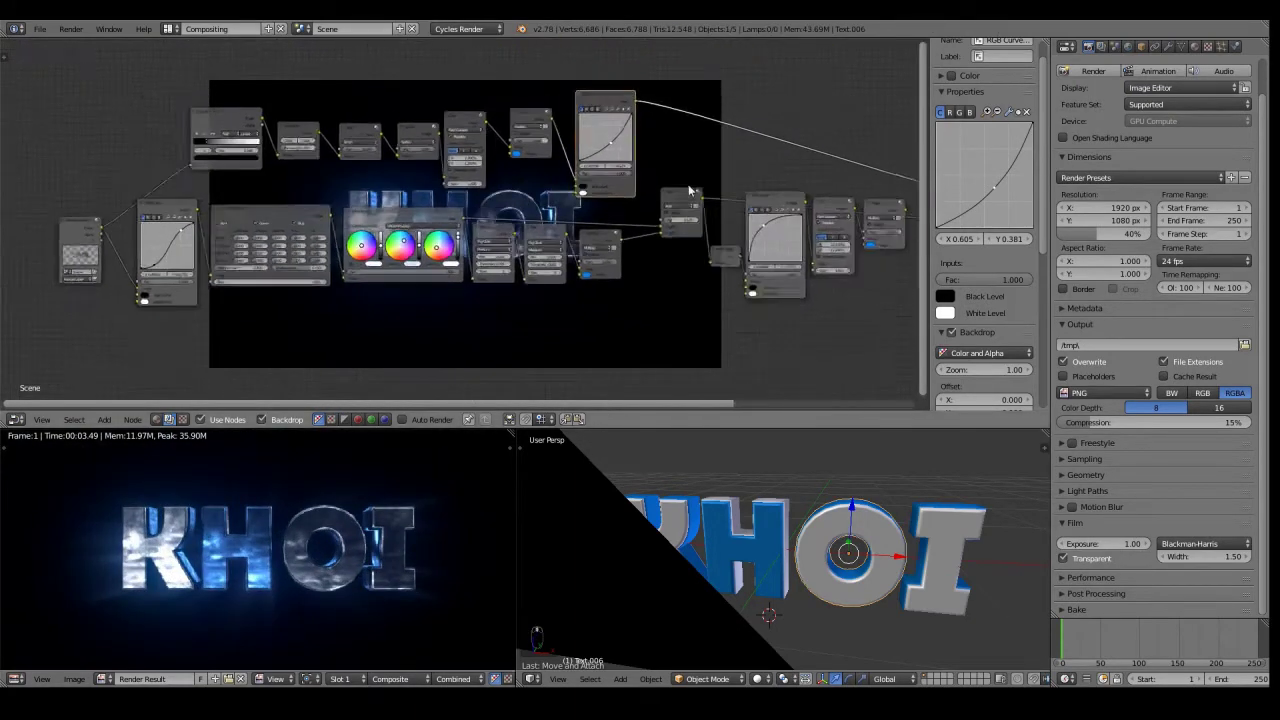
{"action": "scroll", "coordinate": [700, 223], "scroll_direction": "up", "scroll_amount": 1}
{"action": "middle_click_drag", "start_coordinate": [663, 220], "coordinate": [508, 226]}
{"action": "scroll", "coordinate": [499, 195], "scroll_direction": "up", "scroll_amount": 3}
{"action": "right_click", "coordinate": [527, 160]}
{"action": "key", "text": "g"}
{"action": "left_click", "coordinate": [530, 150]}
{"action": "key", "text": "g"}
{"action": "left_click", "coordinate": [529, 138]}
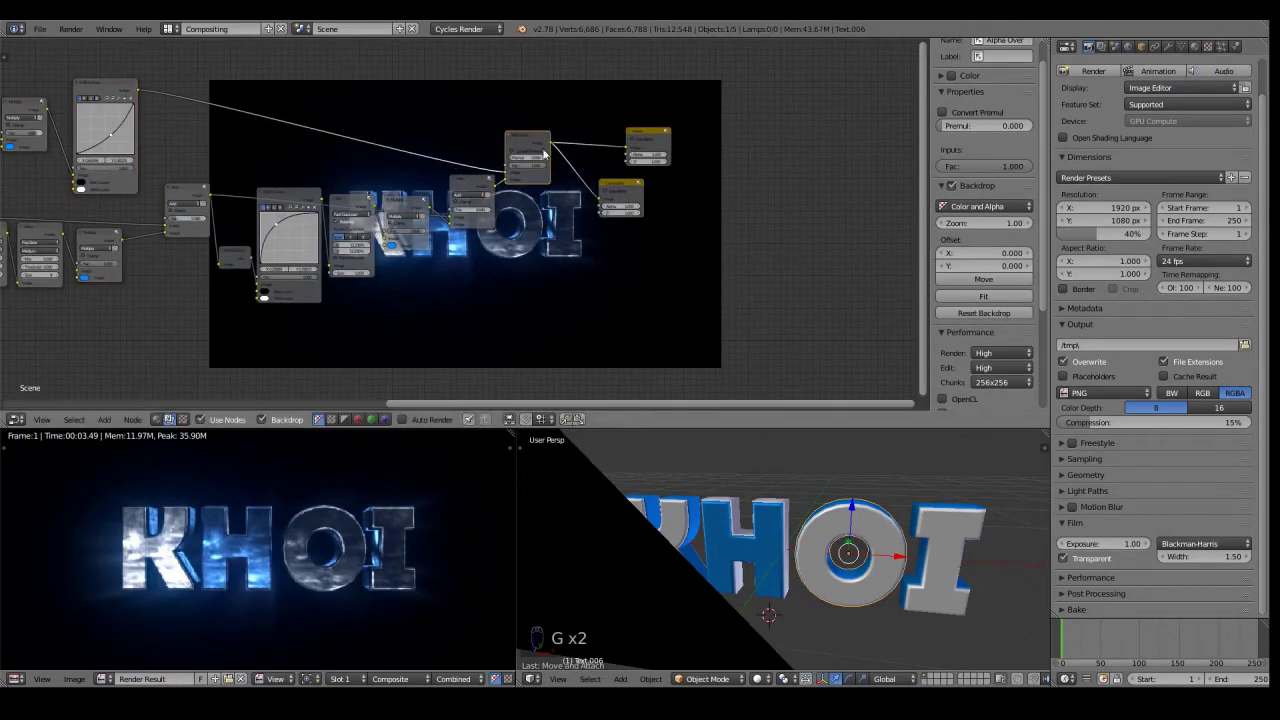
- Try different exposure and gamma values in the scene's Color Management settings and cancel the changes
{"action": "left_click", "coordinate": [1115, 46]}
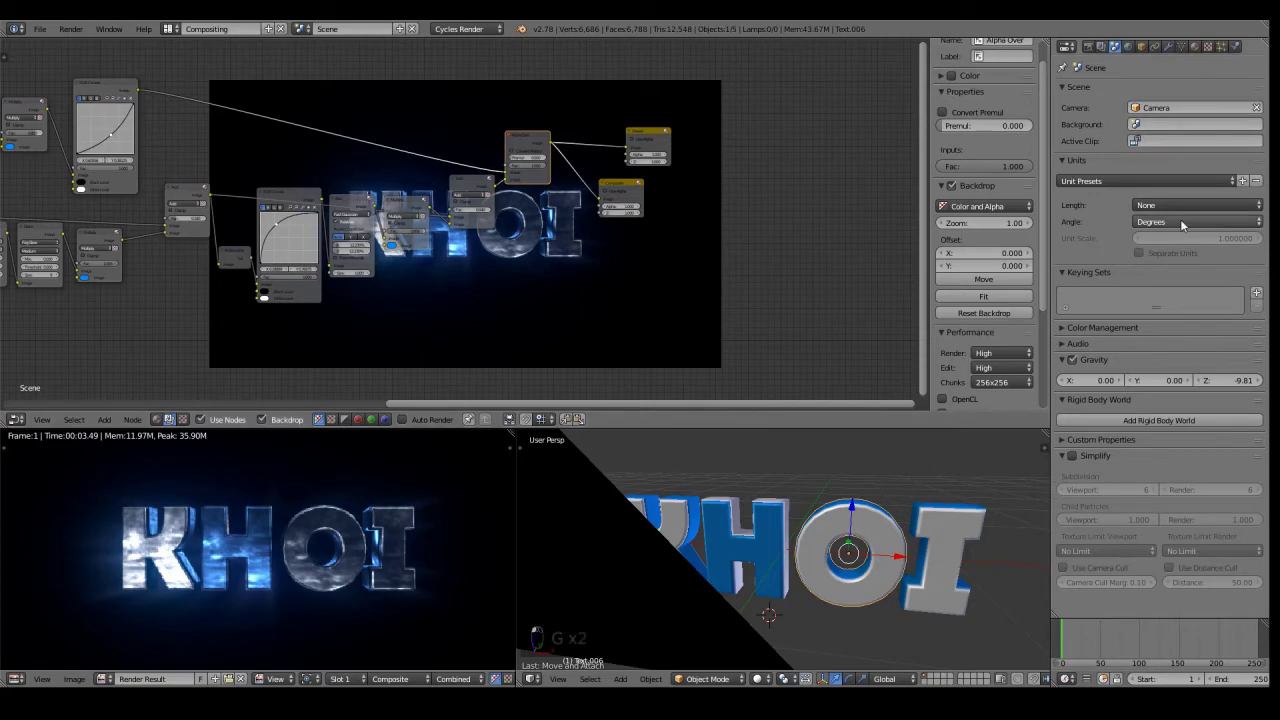
{"action": "left_click", "coordinate": [1118, 328]}
{"action": "scroll", "coordinate": [1168, 292], "scroll_direction": "down", "scroll_amount": 3}
{"action": "scroll", "coordinate": [1165, 300], "scroll_direction": "up", "scroll_amount": 3}
{"action": "left_click_drag", "start_coordinate": [1149, 414], "coordinate": [1226, 429]}
{"action": "right_click", "coordinate": [1192, 416]}
{"action": "right_click", "coordinate": [1132, 429]}
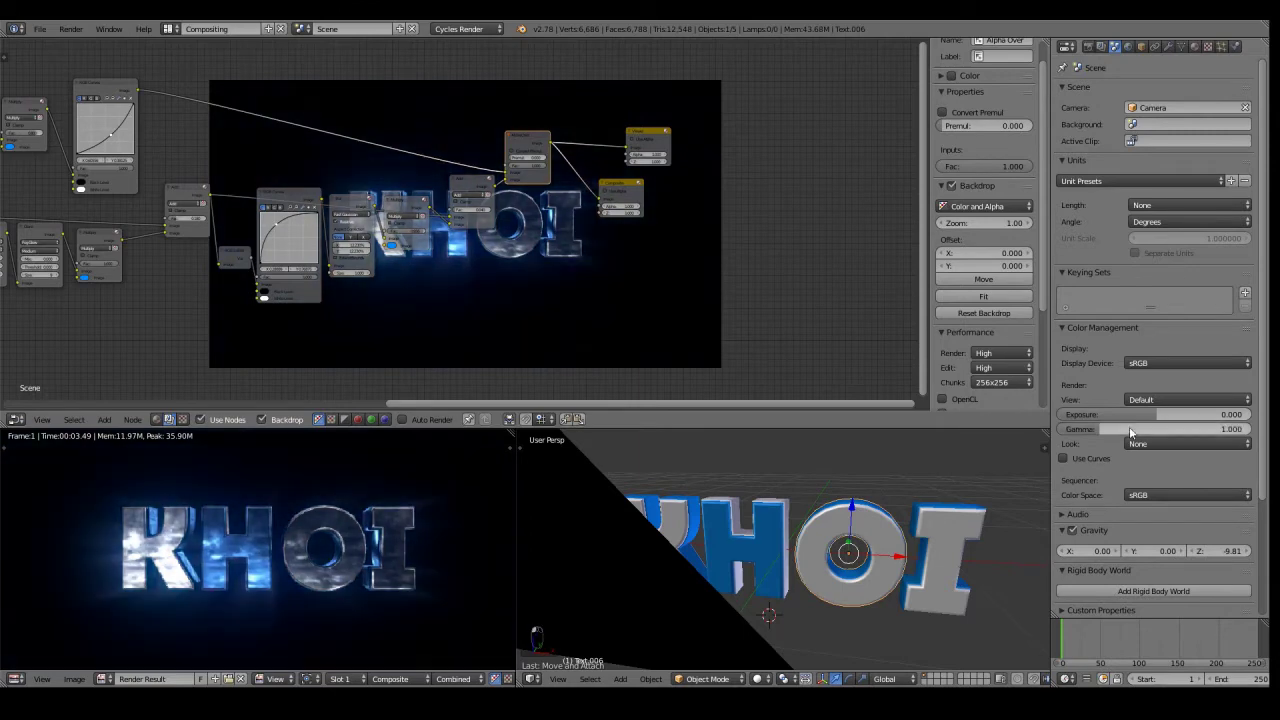
{"action": "mouse_move", "coordinate": [1151, 414]}
{"action": "left_mouse_down"}
{"action": "mouse_move", "coordinate": [1133, 414]}
{"action": "mouse_move", "coordinate": [1172, 414]}
{"action": "left_mouse_up"}
{"action": "right_click", "coordinate": [1178, 414]}
{"action": "right_click", "coordinate": [1172, 414]}
- Save the project over the existing file and collapse the Color Management settings
{"action": "scroll", "coordinate": [446, 221], "scroll_direction": "down", "scroll_amount": 4}
{"action": "middle_click_drag", "start_coordinate": [446, 221], "coordinate": [689, 231]}
{"action": "key", "text": "ctrl+s"}
{"action": "left_click", "coordinate": [690, 232]}
{"action": "scroll", "coordinate": [586, 191], "scroll_direction": "down", "scroll_amount": 1}
{"action": "scroll", "coordinate": [756, 193], "scroll_direction": "down", "scroll_amount": 4}
{"action": "scroll", "coordinate": [757, 193], "scroll_direction": "up", "scroll_amount": 1}
{"action": "middle_click_drag", "start_coordinate": [757, 193], "coordinate": [621, 213]}
{"action": "left_click", "coordinate": [1078, 331]}
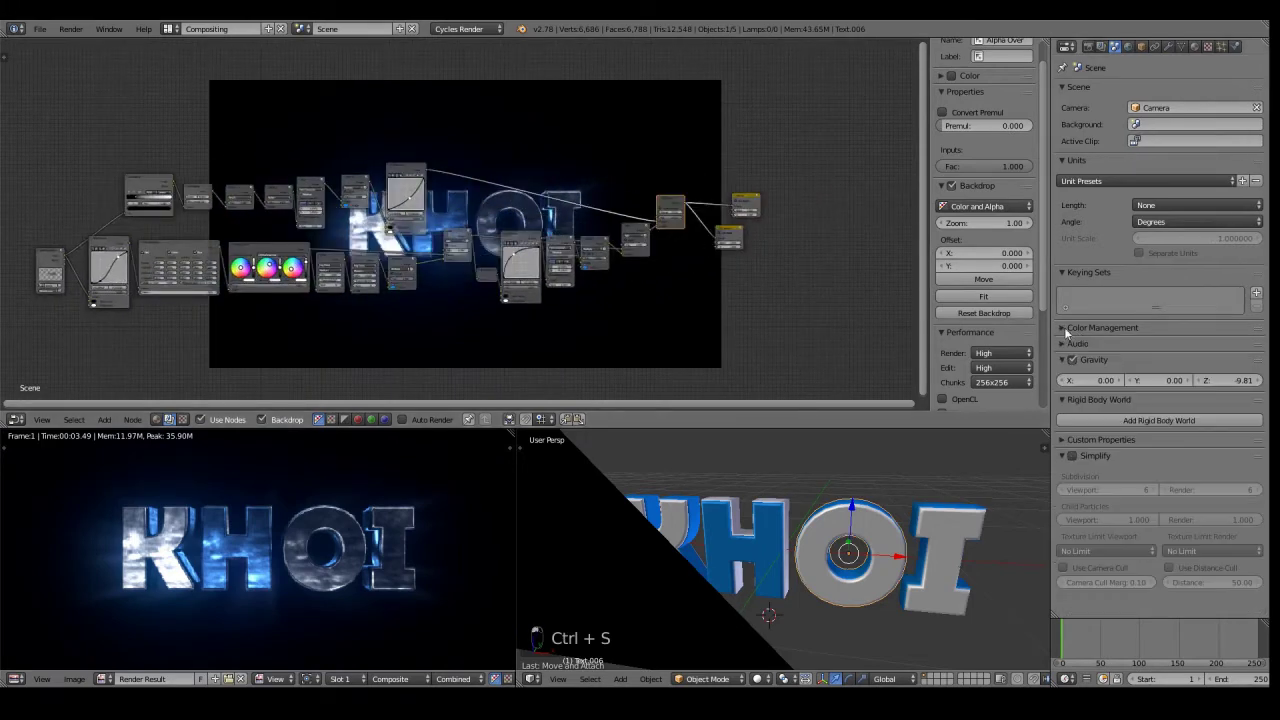
- Review the layout of the complete compositing node tree
{"action": "scroll", "coordinate": [766, 205], "scroll_direction": "up", "scroll_amount": 1}
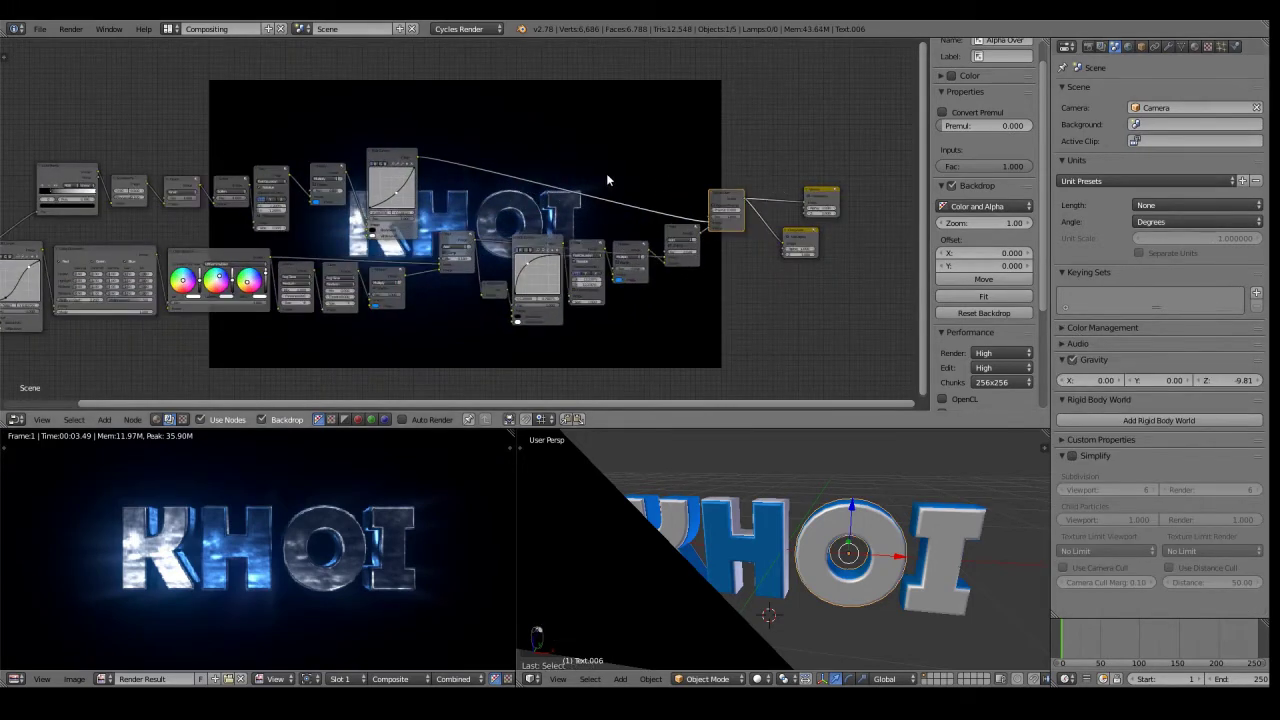
{"action": "middle_click_drag", "start_coordinate": [647, 179], "coordinate": [746, 180]}
{"action": "scroll", "coordinate": [505, 209], "scroll_direction": "down", "scroll_amount": 4}
{"action": "middle_click_drag", "start_coordinate": [505, 209], "coordinate": [470, 341]}
{"action": "middle_click_drag", "start_coordinate": [563, 377], "coordinate": [526, 400]}
{"action": "middle_click_drag", "start_coordinate": [574, 317], "coordinate": [612, 115]}
{"action": "scroll", "coordinate": [560, 166], "scroll_direction": "up", "scroll_amount": 6}
{"action": "middle_click_drag", "start_coordinate": [428, 226], "coordinate": [510, 223]}
{"action": "middle_click_drag", "start_coordinate": [568, 94], "coordinate": [425, 216]}
- Move the Add node with factor 0.18 closer to the glow Multiply node
{"action": "scroll", "coordinate": [580, 203], "scroll_direction": "up", "scroll_amount": 5}
{"action": "left_click_drag", "start_coordinate": [629, 192], "coordinate": [608, 200]}
{"action": "scroll", "coordinate": [627, 187], "scroll_direction": "down", "scroll_amount": 6}
{"action": "middle_click_drag", "start_coordinate": [618, 187], "coordinate": [451, 167]}
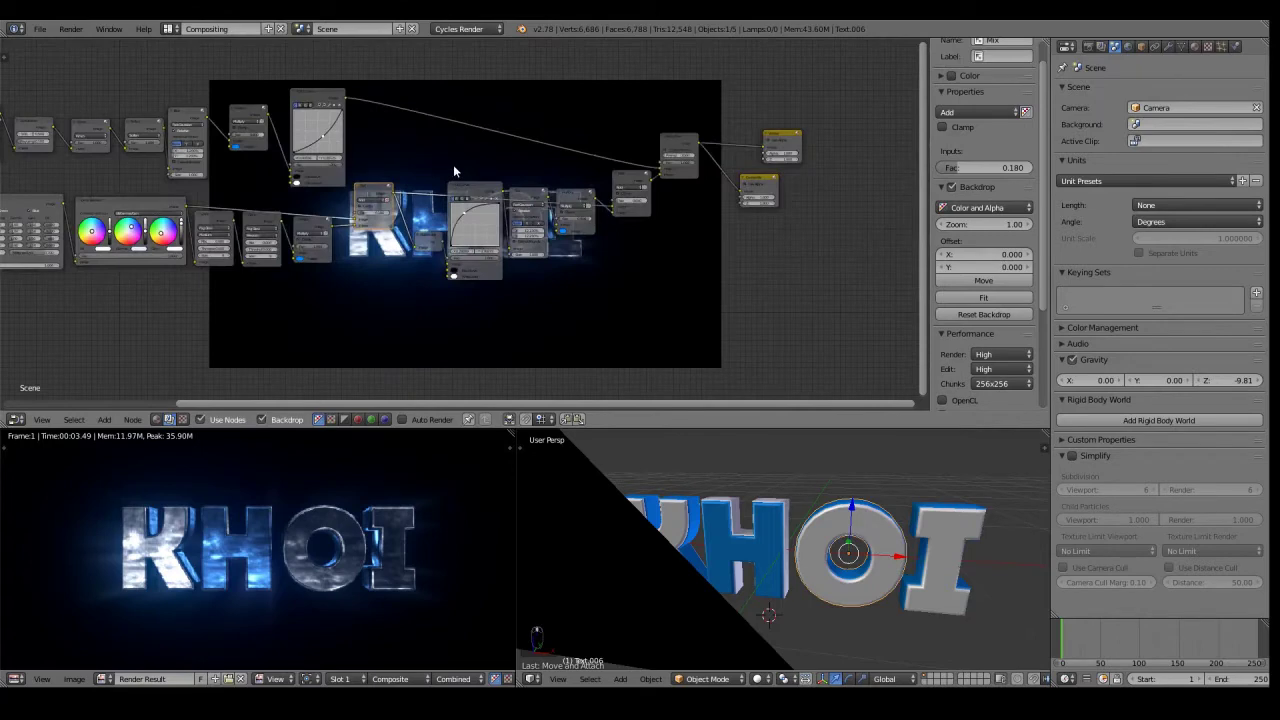
- Shift the RGB Curves node after Render Layers and the Color Correction node beside it slightly
{"action": "middle_click_drag", "start_coordinate": [245, 175], "coordinate": [412, 174]}
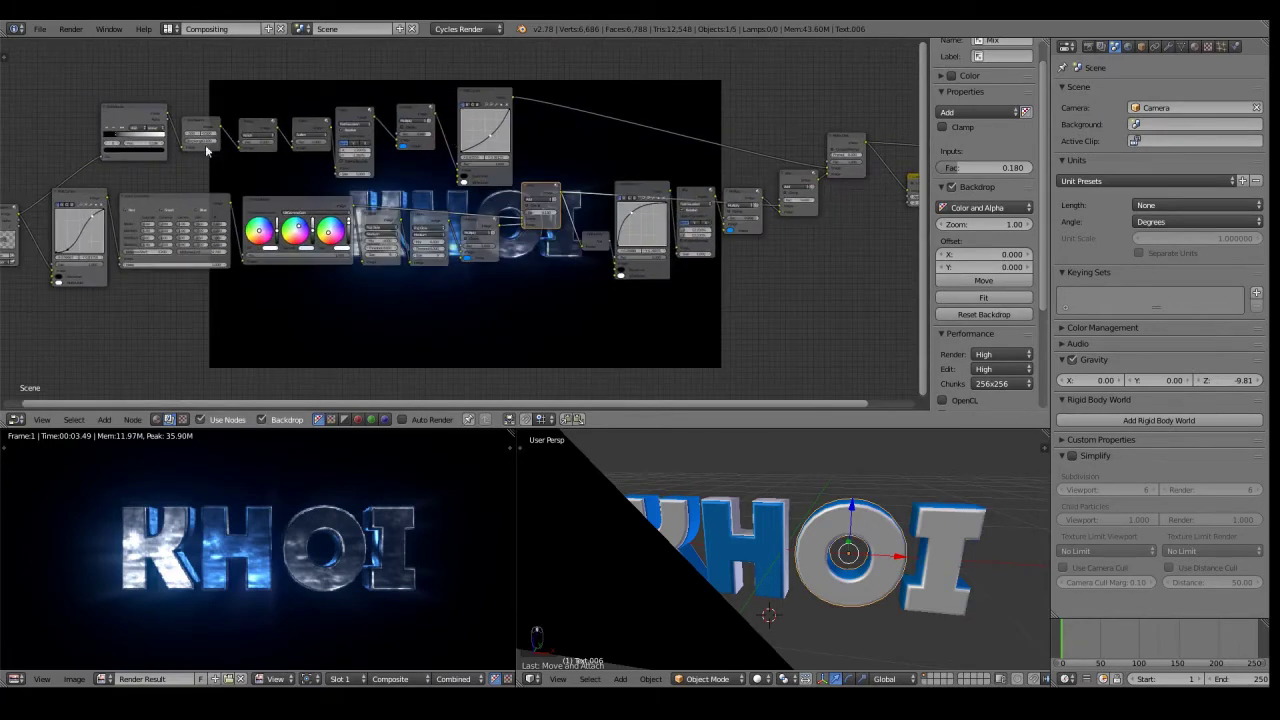
{"action": "middle_click_drag", "start_coordinate": [206, 150], "coordinate": [388, 132]}
{"action": "mouse_move", "coordinate": [273, 171]}
{"action": "left_mouse_down"}
{"action": "mouse_move", "coordinate": [264, 181]}
{"action": "mouse_move", "coordinate": [279, 172]}
{"action": "left_mouse_up"}
{"action": "middle_click_drag", "start_coordinate": [394, 145], "coordinate": [559, 136]}
{"action": "scroll", "coordinate": [458, 214], "scroll_direction": "up", "scroll_amount": 5}
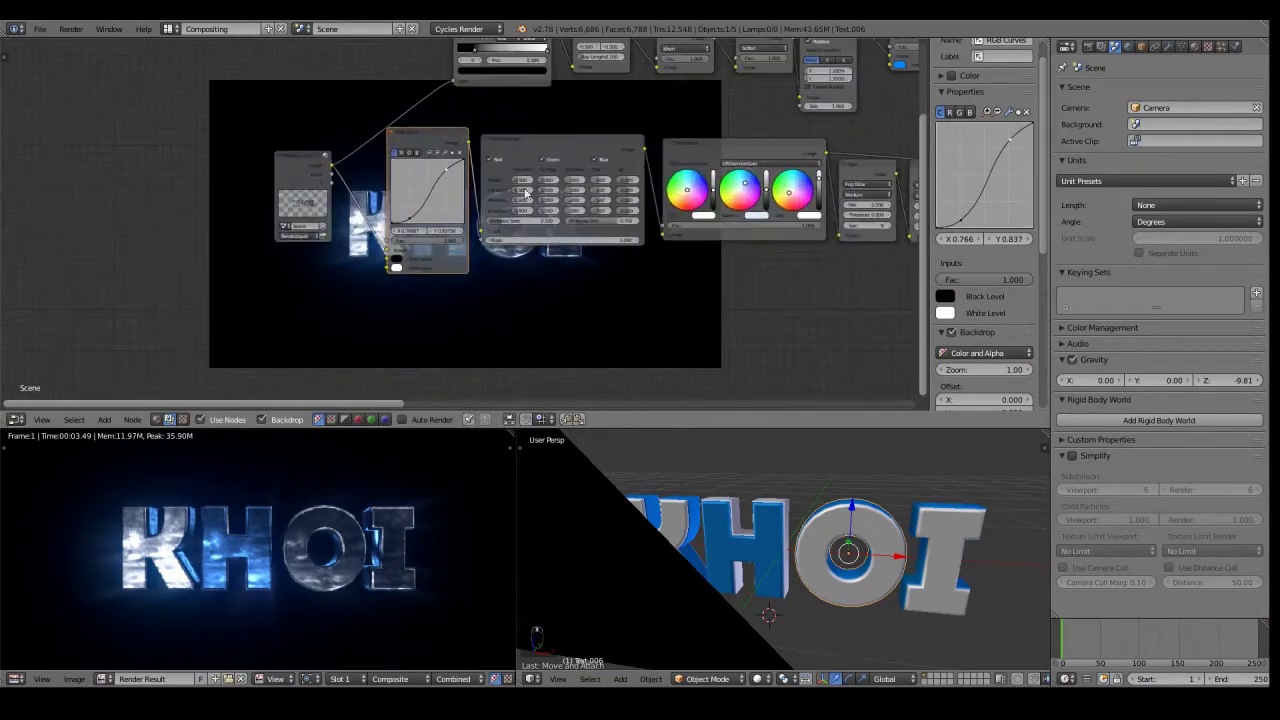
{"action": "scroll", "coordinate": [525, 193], "scroll_direction": "up", "scroll_amount": 2}
{"action": "left_click_drag", "start_coordinate": [582, 109], "coordinate": [587, 109]}
{"action": "scroll", "coordinate": [587, 109], "scroll_direction": "down", "scroll_amount": 3}
{"action": "middle_click_drag", "start_coordinate": [723, 110], "coordinate": [563, 110]}
{"action": "scroll", "coordinate": [846, 122], "scroll_direction": "down", "scroll_amount": 1}
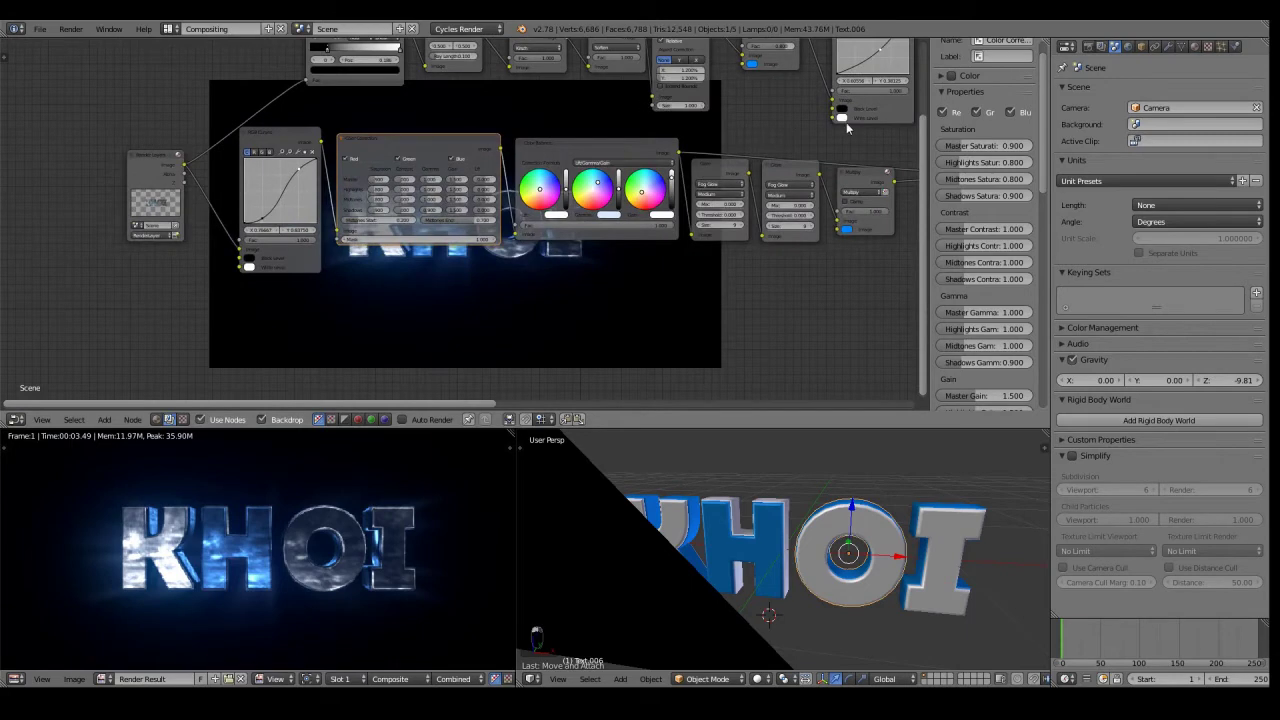
- Fine-tune the positions of the Color Correction, Color Balance and RGB Curves nodes so they sit evenly in a row
{"action": "scroll", "coordinate": [472, 108], "scroll_direction": "up", "scroll_amount": 3}
{"action": "left_click", "coordinate": [436, 118]}
{"action": "key", "text": "g"}
{"action": "left_click", "coordinate": [434, 119]}
{"action": "middle_click_drag", "start_coordinate": [434, 119], "coordinate": [406, 121]}
{"action": "key", "text": "g"}
{"action": "left_click", "coordinate": [469, 128]}
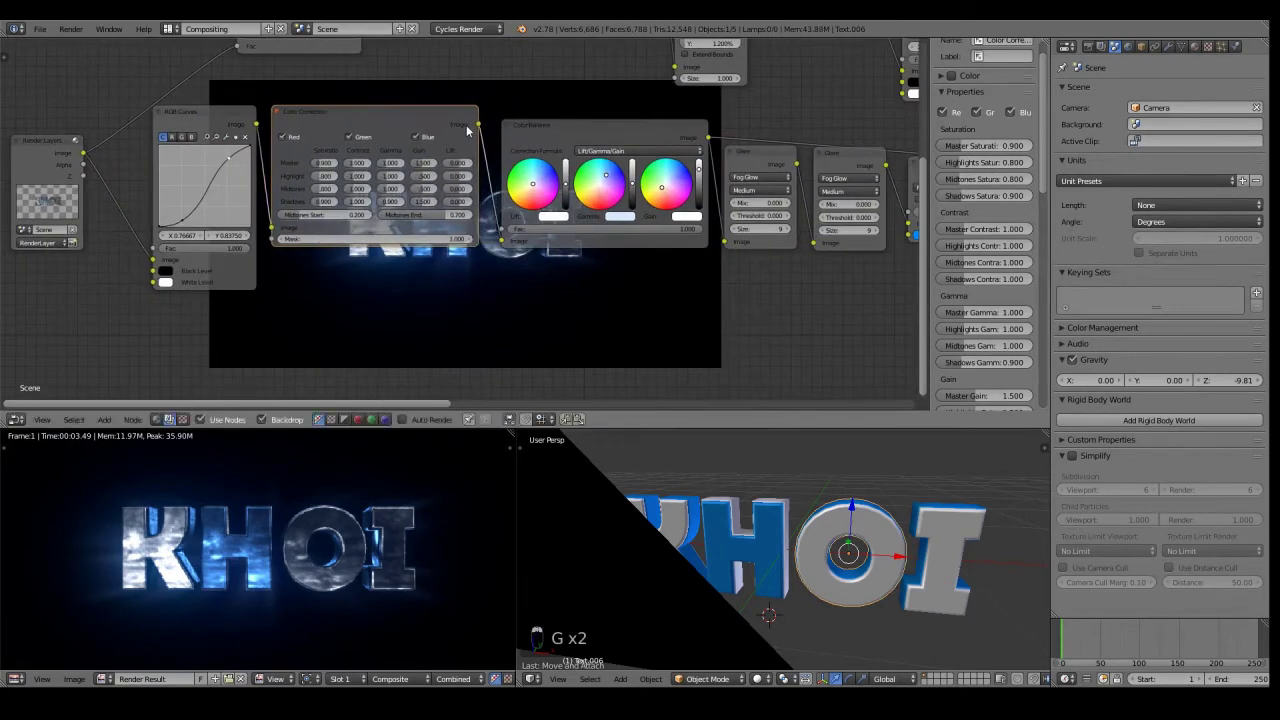
{"action": "left_click", "coordinate": [574, 141]}
{"action": "key", "text": "g"}
{"action": "left_click", "coordinate": [572, 138]}
{"action": "left_click", "coordinate": [249, 113]}
{"action": "key", "text": "g"}
{"action": "left_click", "coordinate": [252, 113]}
{"action": "scroll", "coordinate": [564, 111], "scroll_direction": "down", "scroll_amount": 4}
{"action": "middle_click_drag", "start_coordinate": [564, 111], "coordinate": [619, 148]}
{"action": "scroll", "coordinate": [358, 134], "scroll_direction": "down", "scroll_amount": 4}
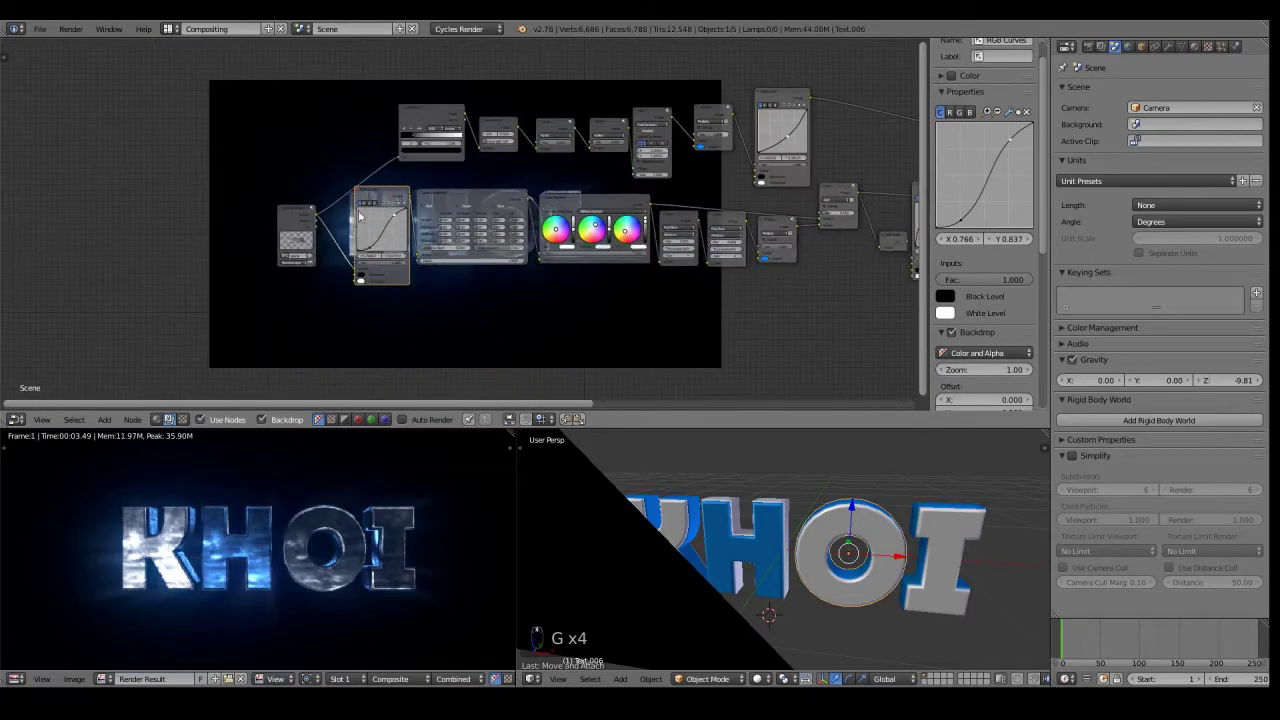
- Nudge the Color Correction node into place between the RGB Curves and Color Balance nodes
{"action": "middle_click_drag", "start_coordinate": [623, 198], "coordinate": [506, 214]}
{"action": "scroll", "coordinate": [847, 237], "scroll_direction": "up", "scroll_amount": 4}
{"action": "scroll", "coordinate": [506, 214], "scroll_direction": "up", "scroll_amount": 5}
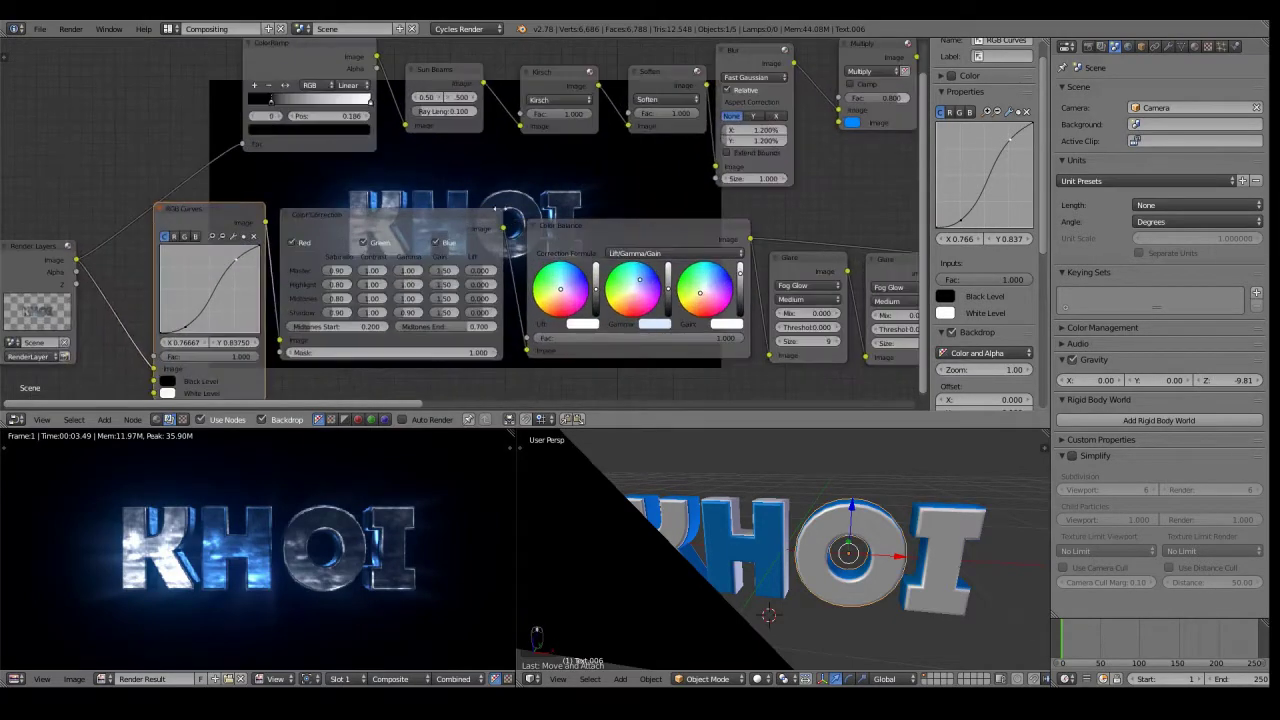
{"action": "left_click", "coordinate": [410, 227]}
{"action": "key", "text": "g"}
{"action": "left_click", "coordinate": [412, 228]}
- Try a Midtones lift of 1.000 in the Color Correction node, reset it to 0, and cancel a Midtones Start change
{"action": "middle_click_drag", "start_coordinate": [388, 229], "coordinate": [471, 214]}
{"action": "scroll", "coordinate": [472, 214], "scroll_direction": "up", "scroll_amount": 3}
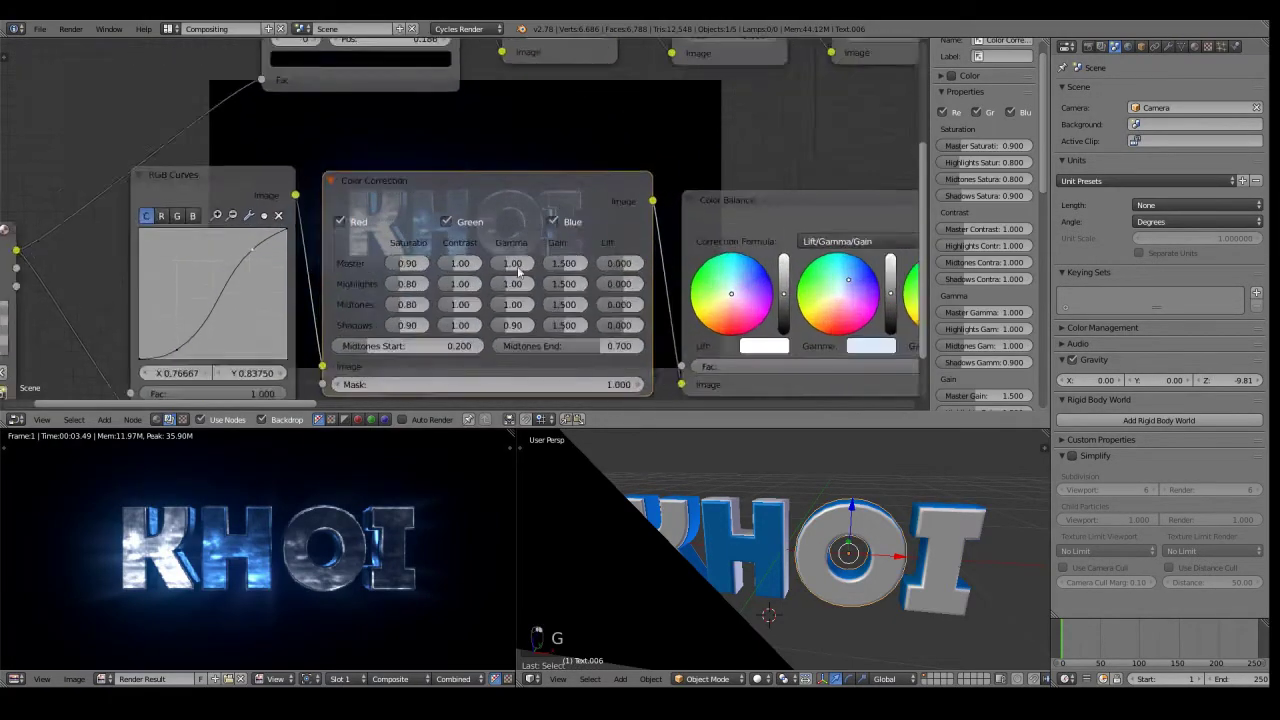
{"action": "middle_click_drag", "start_coordinate": [548, 226], "coordinate": [555, 153]}
{"action": "scroll", "coordinate": [555, 153], "scroll_direction": "up", "scroll_amount": 2}
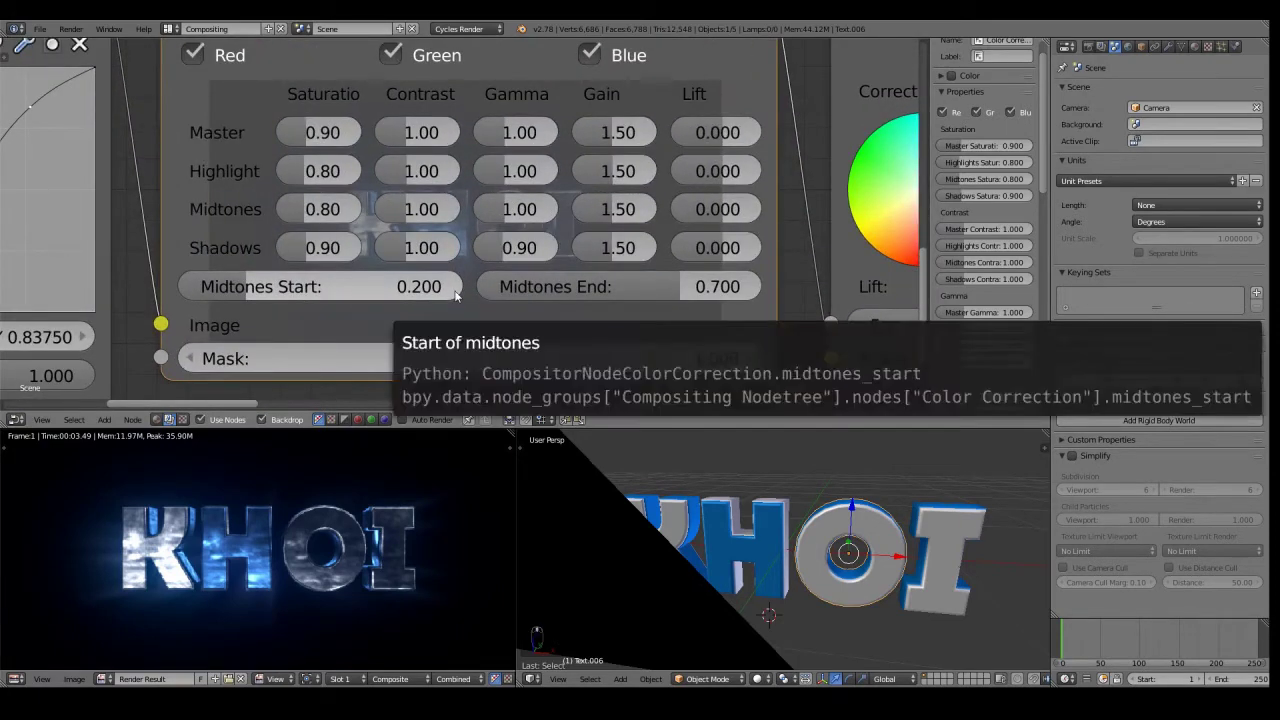
{"action": "left_click_drag", "start_coordinate": [708, 211], "coordinate": [786, 210]}
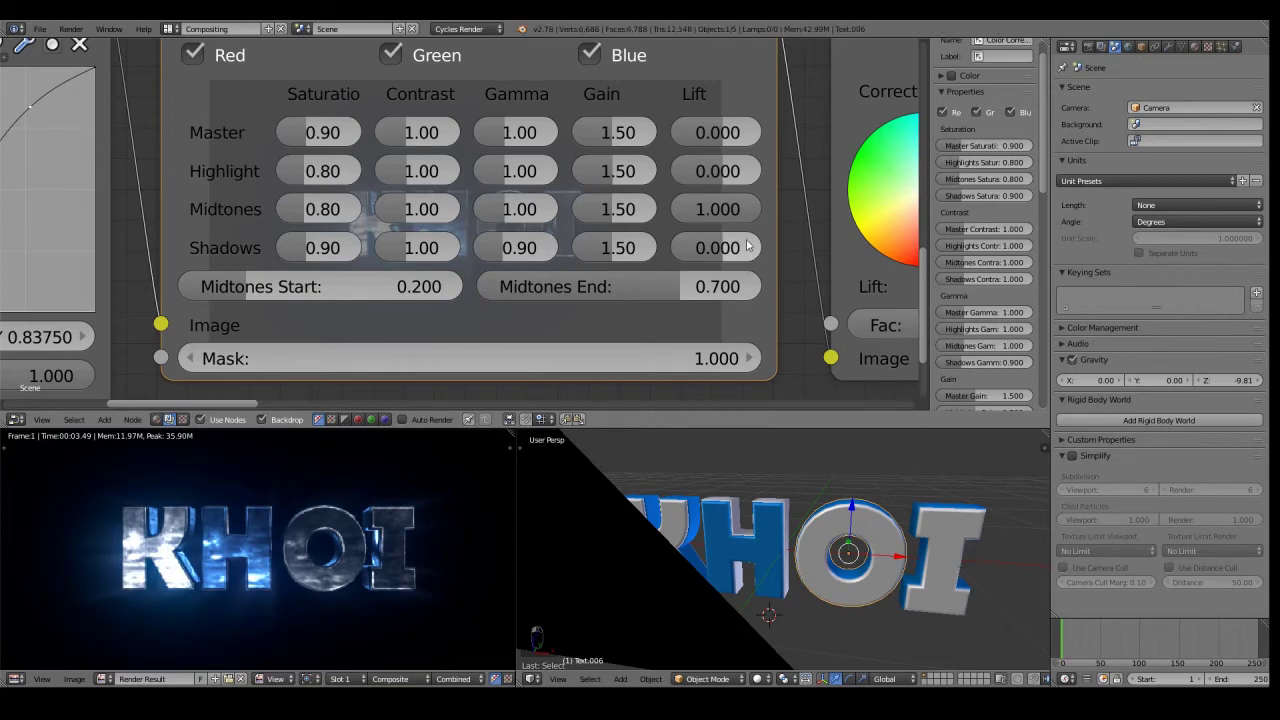
{"action": "left_click", "coordinate": [736, 209]}
{"action": "type", "text": "0"}
{"action": "key", "text": "Return"}
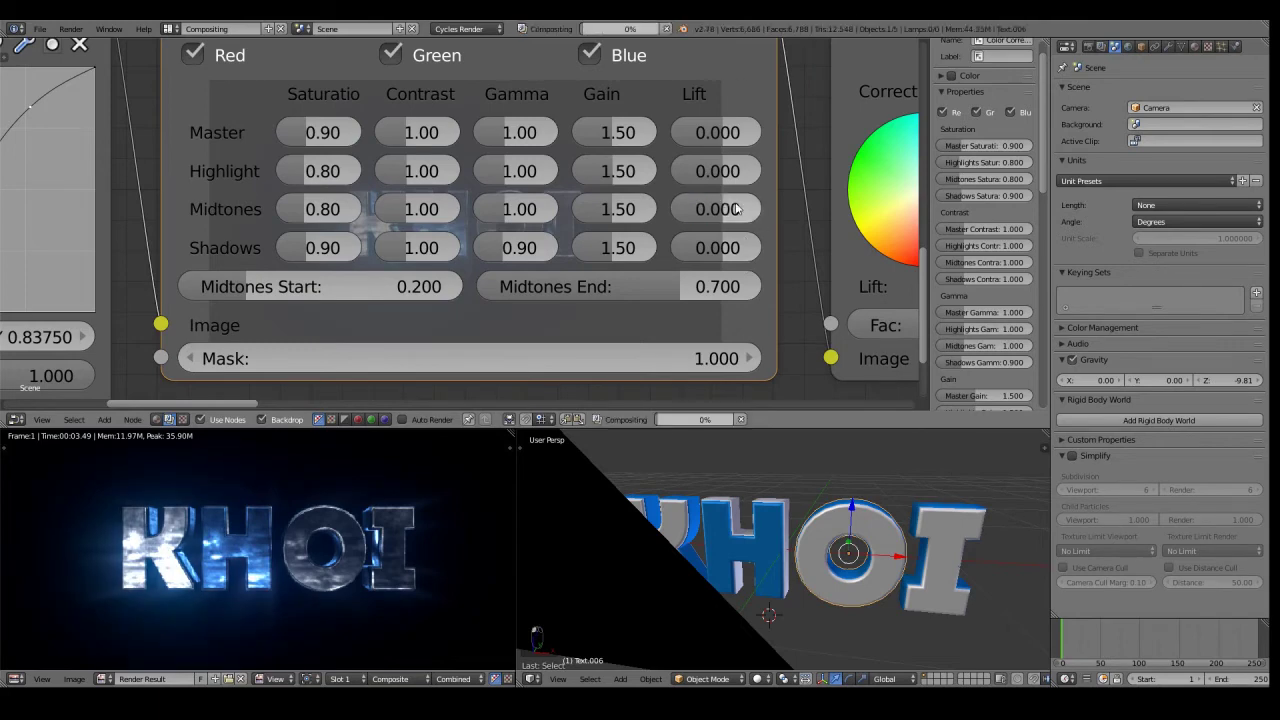
{"action": "scroll", "coordinate": [468, 238], "scroll_direction": "down", "scroll_amount": 5}
{"action": "scroll", "coordinate": [470, 240], "scroll_direction": "up", "scroll_amount": 4}
{"action": "left_click_drag", "start_coordinate": [397, 281], "coordinate": [469, 281]}
{"action": "key", "text": "Escape"}
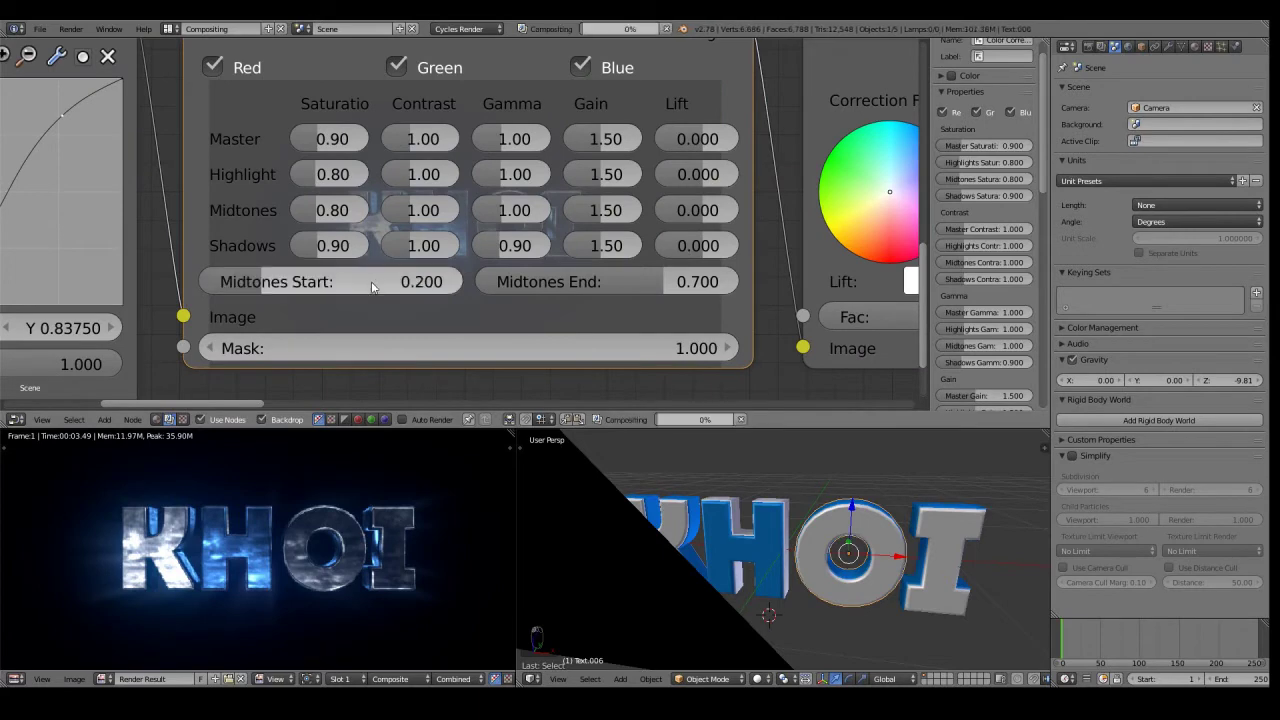
- Try moving the upper RGB Curves point to X 0.383, Y 0.475 and X 0.467, Y 0.581, and undo both changes
{"action": "scroll", "coordinate": [371, 283], "scroll_direction": "down", "scroll_amount": 3}
{"action": "middle_click_drag", "start_coordinate": [186, 267], "coordinate": [312, 253]}
{"action": "scroll", "coordinate": [312, 253], "scroll_direction": "down", "scroll_amount": 1}
{"action": "middle_click_drag", "start_coordinate": [214, 186], "coordinate": [290, 205]}
{"action": "scroll", "coordinate": [388, 208], "scroll_direction": "down", "scroll_amount": 3}
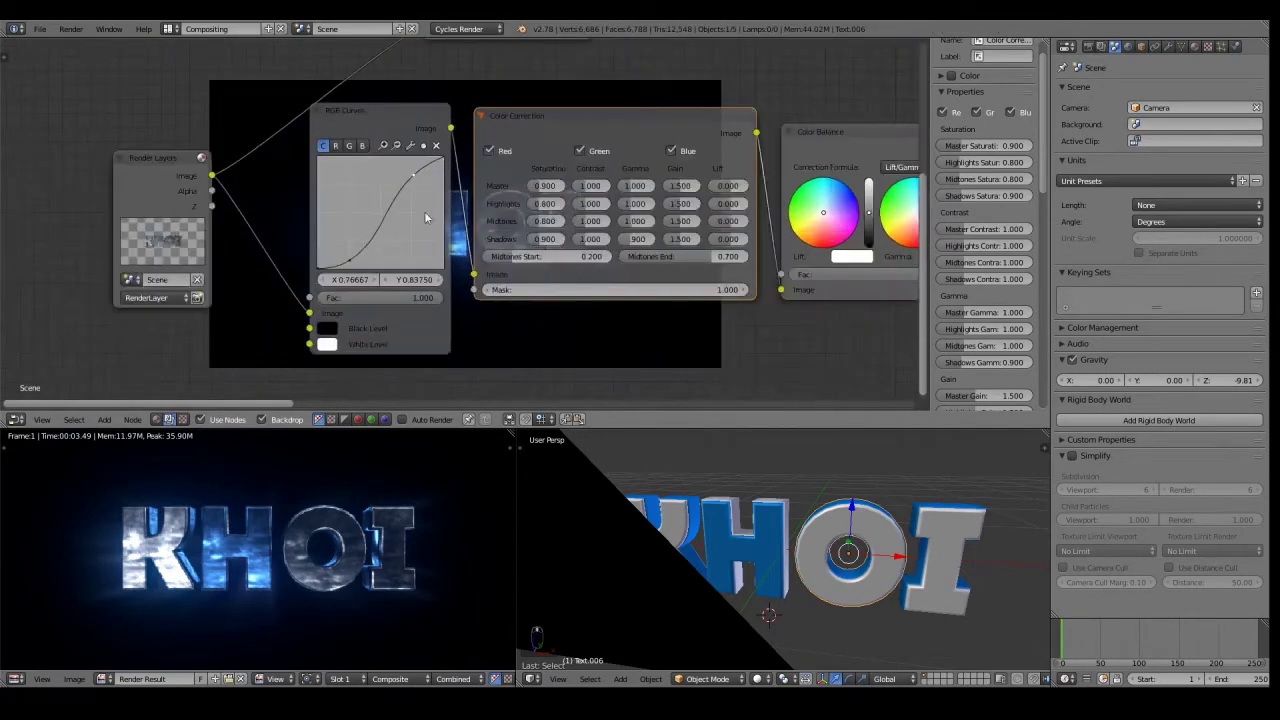
{"action": "scroll", "coordinate": [424, 212], "scroll_direction": "up", "scroll_amount": 3}
{"action": "left_click_drag", "start_coordinate": [345, 207], "coordinate": [341, 222]}
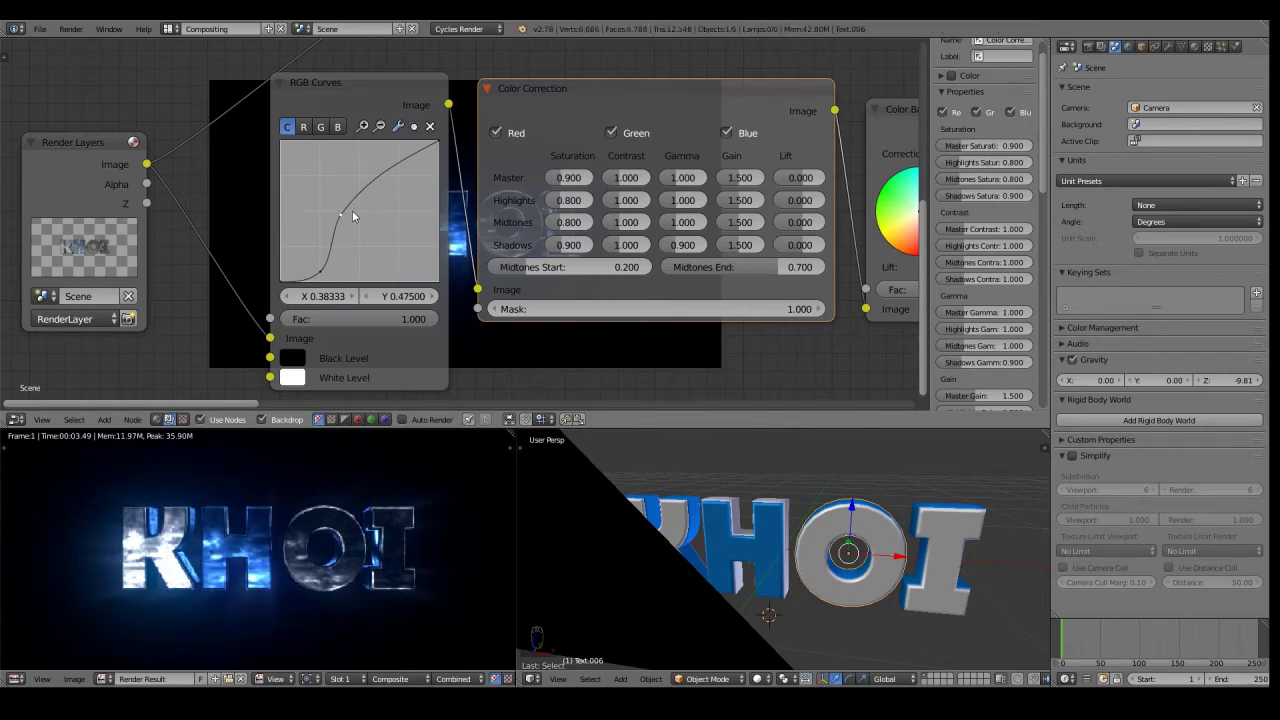
{"action": "scroll", "coordinate": [270, 540], "scroll_direction": "up", "scroll_amount": 2}
{"action": "scroll", "coordinate": [270, 540], "scroll_direction": "down", "scroll_amount": 2}
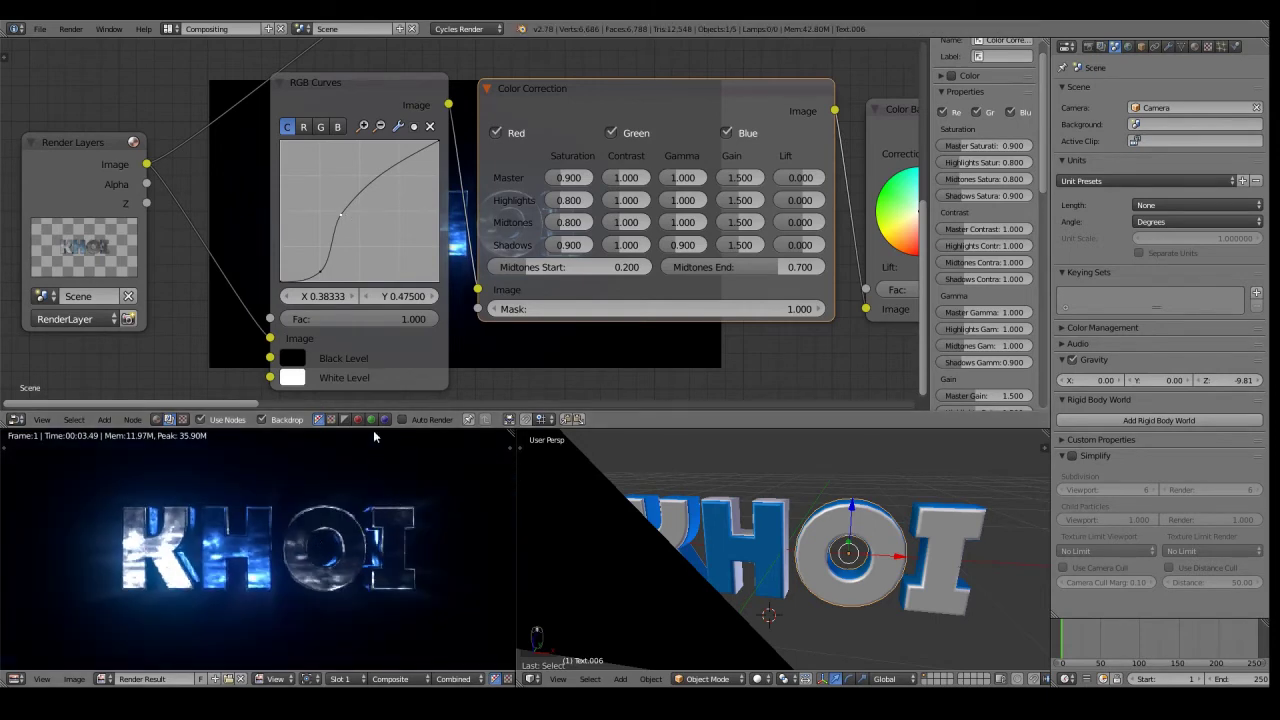
{"action": "left_click_drag", "start_coordinate": [351, 204], "coordinate": [354, 199]}
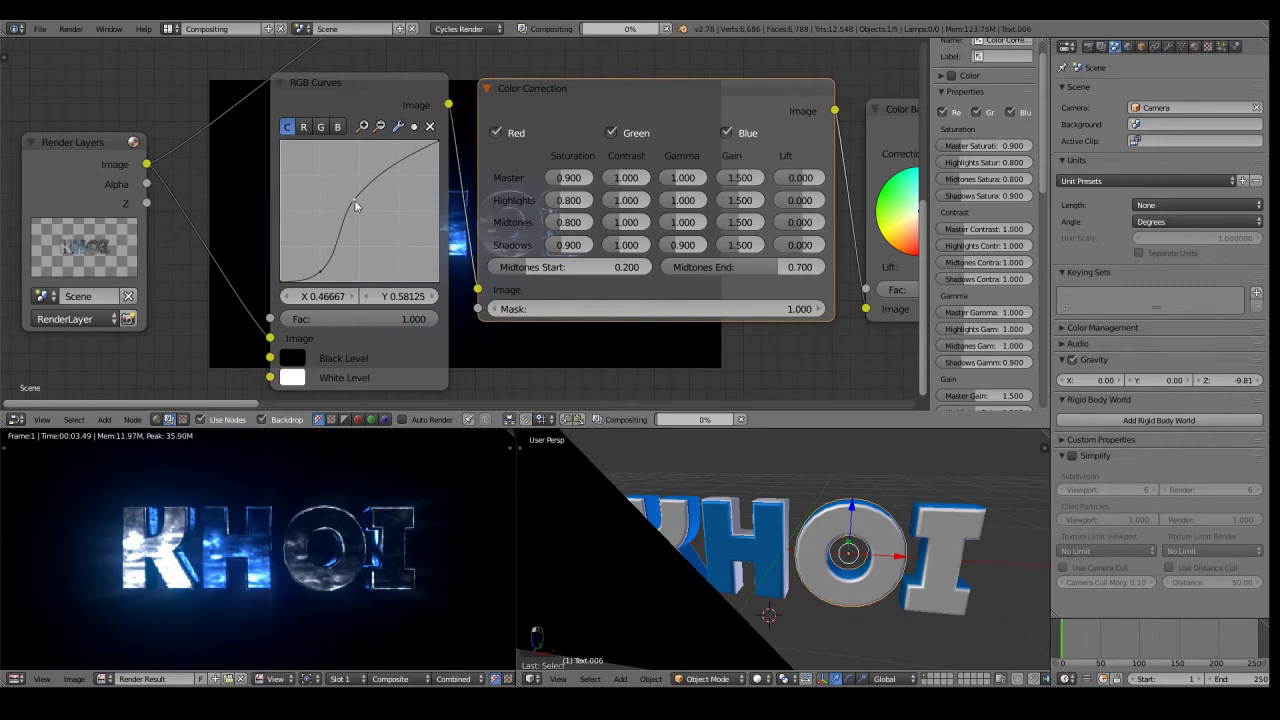
{"action": "key", "text": "ctrl+z"}
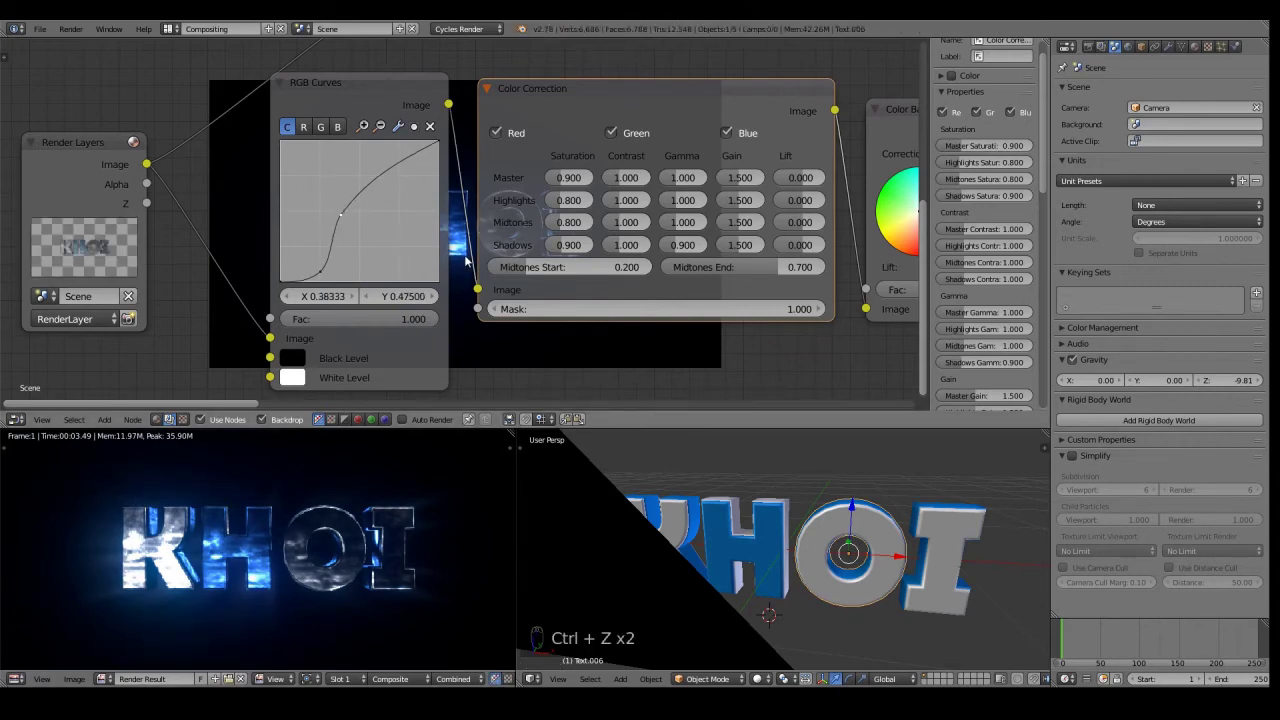
{"action": "key", "text": "ctrl+z"}
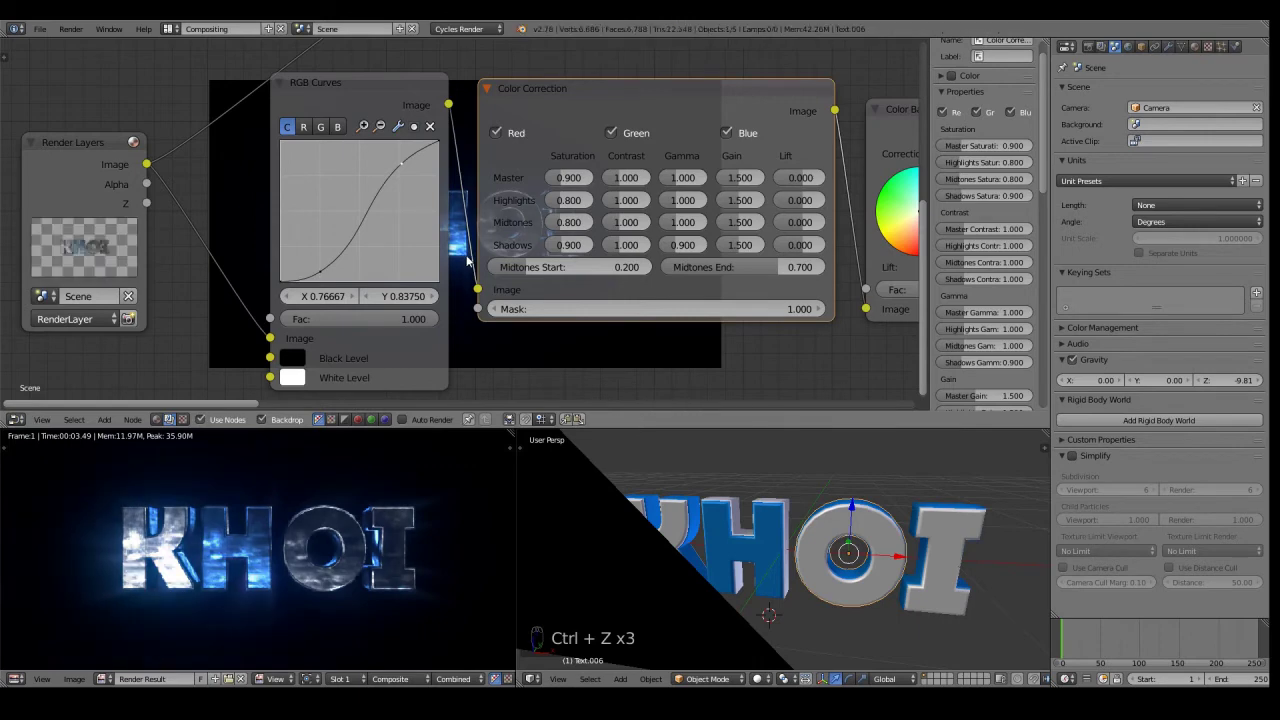
- Inspect the node tree from Render Layers to the output nodes alongside the rendered result
{"action": "scroll", "coordinate": [290, 520], "scroll_direction": "down", "scroll_amount": 2}
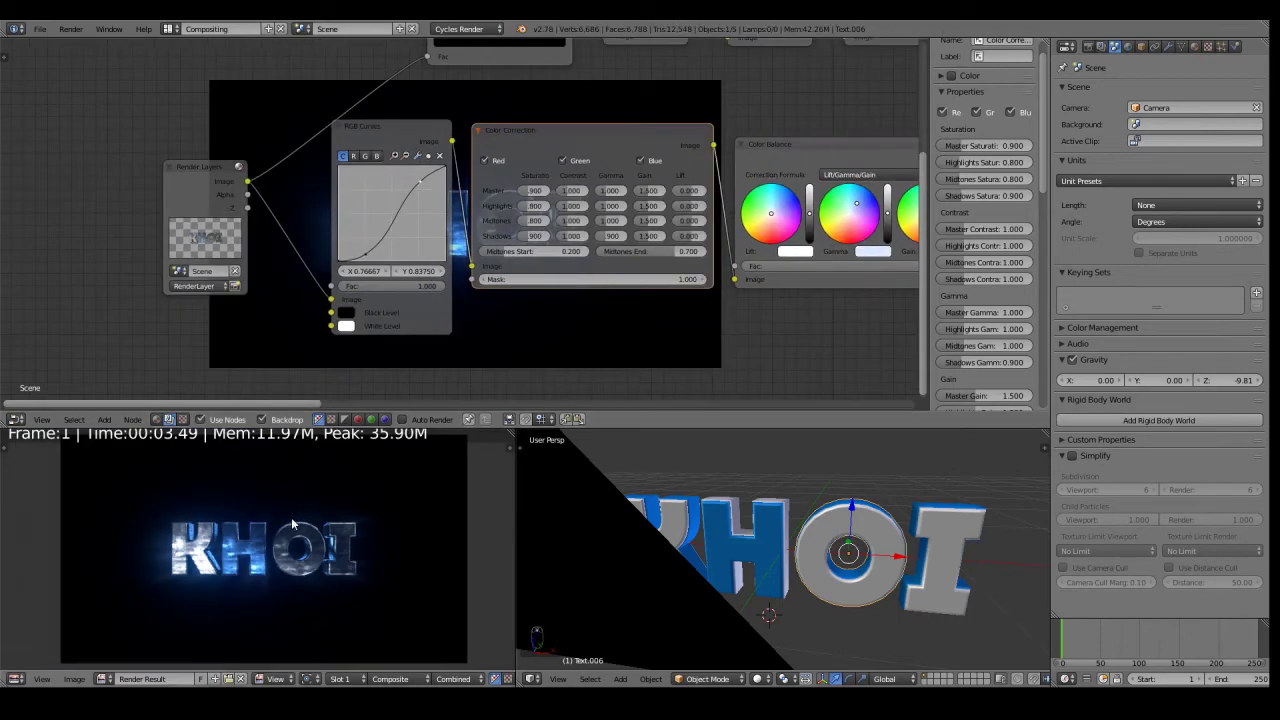
{"action": "scroll", "coordinate": [620, 215], "scroll_direction": "down", "scroll_amount": 5}
{"action": "middle_click_drag", "start_coordinate": [620, 215], "coordinate": [382, 206]}
{"action": "scroll", "coordinate": [625, 204], "scroll_direction": "down", "scroll_amount": 5}
{"action": "middle_click_drag", "start_coordinate": [690, 190], "coordinate": [483, 171]}
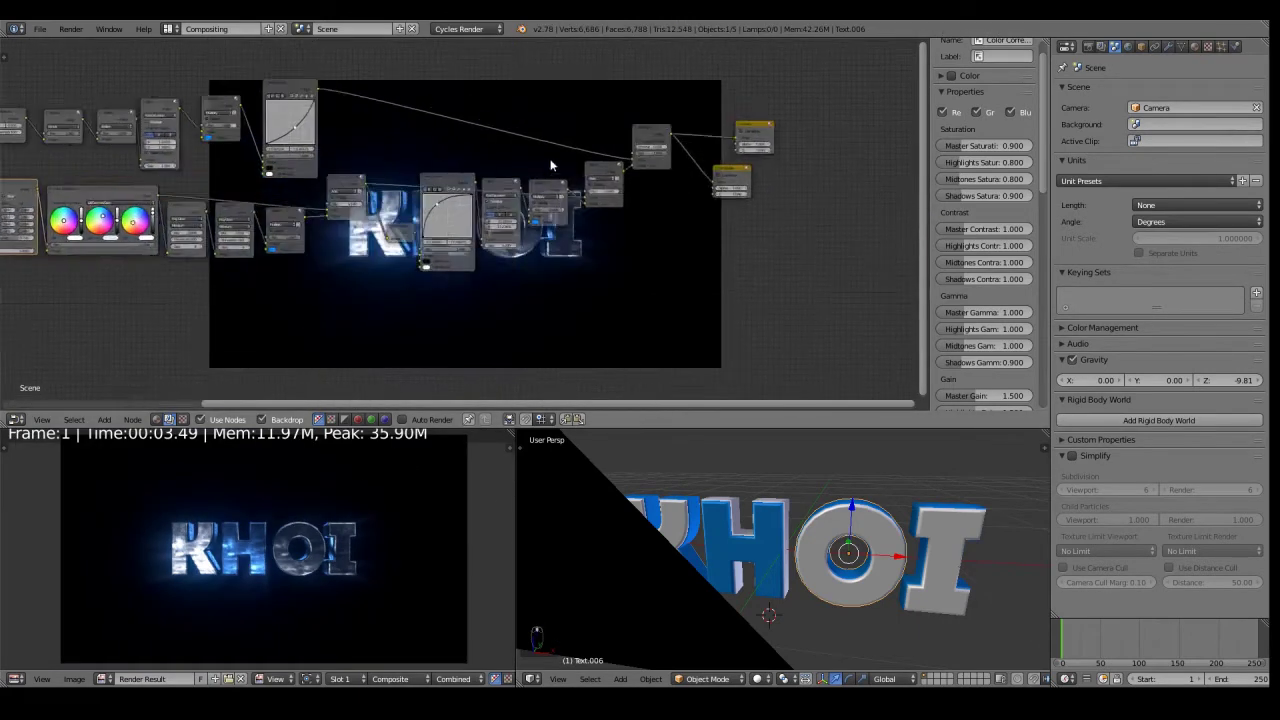
{"action": "scroll", "coordinate": [483, 171], "scroll_direction": "down", "scroll_amount": 2}
{"action": "middle_click_drag", "start_coordinate": [613, 188], "coordinate": [463, 200]}
{"action": "scroll", "coordinate": [463, 200], "scroll_direction": "up", "scroll_amount": 2}
{"action": "scroll", "coordinate": [249, 538], "scroll_direction": "up", "scroll_amount": 2}
{"action": "scroll", "coordinate": [283, 545], "scroll_direction": "down", "scroll_amount": 2}
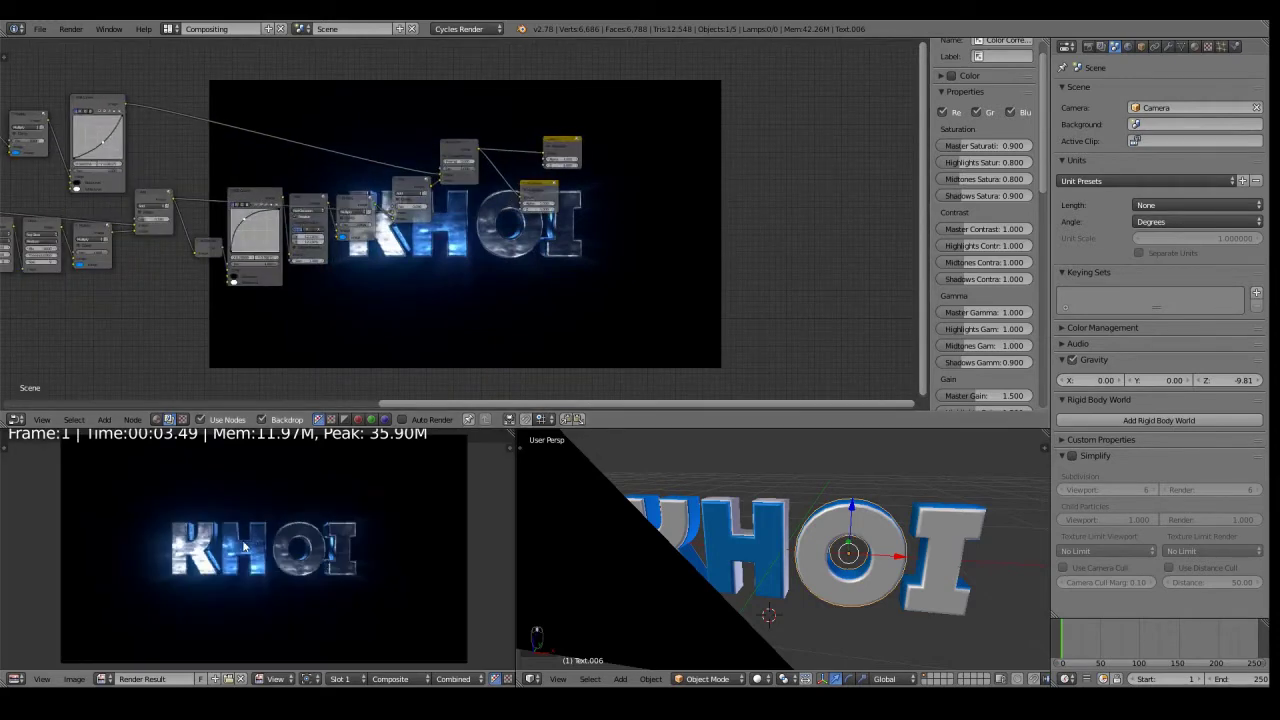
{"action": "scroll", "coordinate": [157, 250], "scroll_direction": "down", "scroll_amount": 2}
{"action": "middle_click_drag", "start_coordinate": [450, 316], "coordinate": [765, 316]}
{"action": "scroll", "coordinate": [248, 450], "scroll_direction": "down", "scroll_amount": 3}
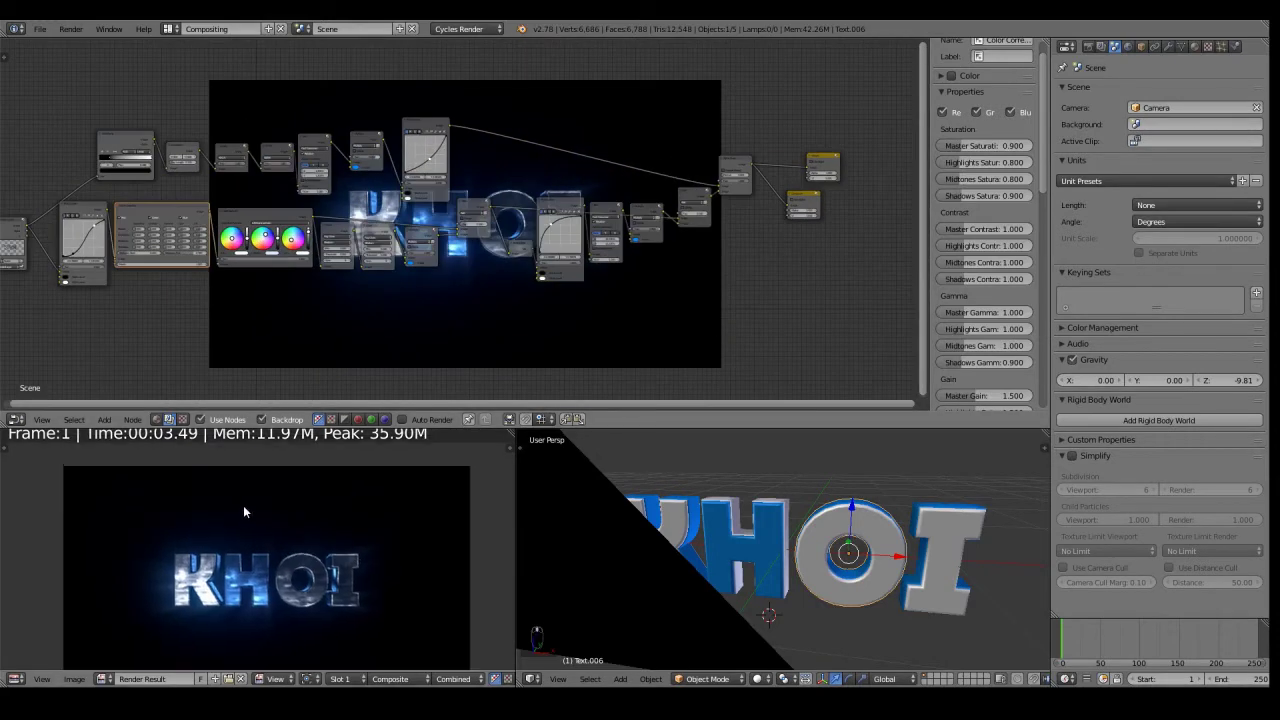
{"action": "scroll", "coordinate": [43, 444], "scroll_direction": "up", "scroll_amount": 1}
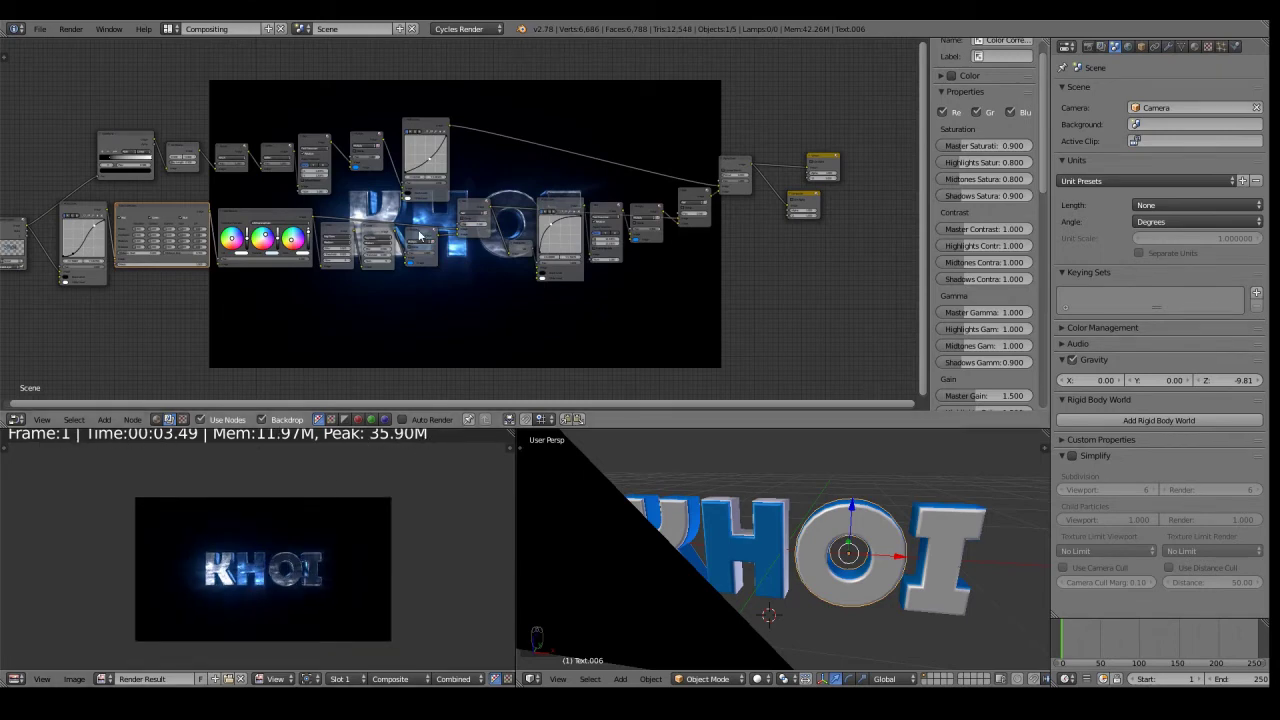
{"action": "middle_click_drag", "start_coordinate": [358, 143], "coordinate": [510, 278]}
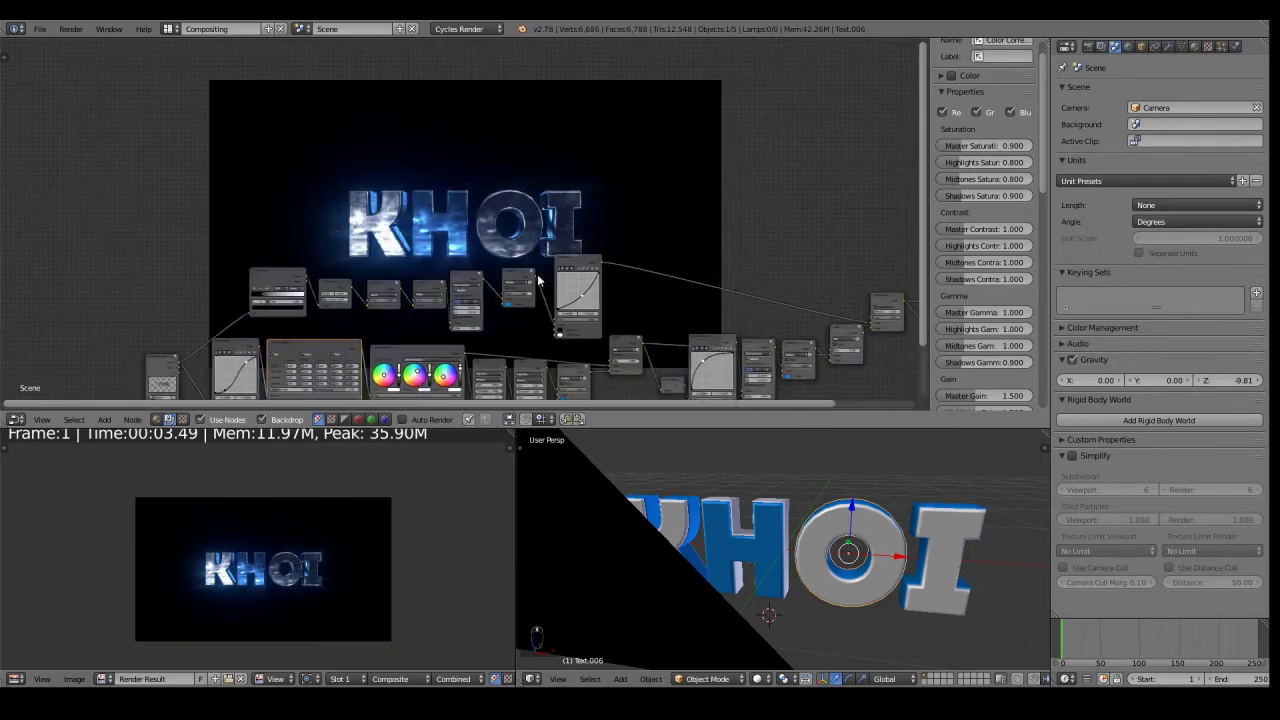
{"action": "middle_click_drag", "start_coordinate": [712, 276], "coordinate": [666, 302]}
- Try 1.20 for the Highlights and Midtones gain in the Color Correction node, and set both to 1.00
{"action": "scroll", "coordinate": [289, 578], "scroll_direction": "up", "scroll_amount": 5}
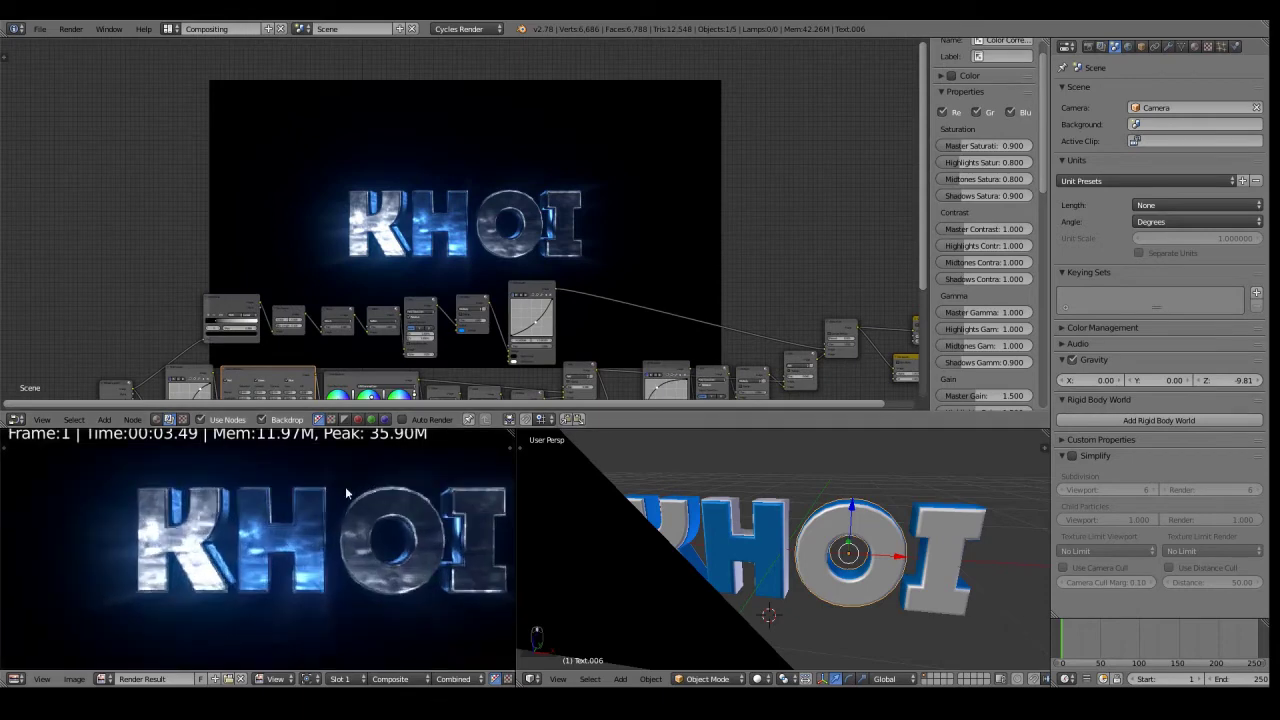
{"action": "scroll", "coordinate": [493, 188], "scroll_direction": "up", "scroll_amount": 5}
{"action": "scroll", "coordinate": [493, 188], "scroll_direction": "up", "scroll_amount": 5}
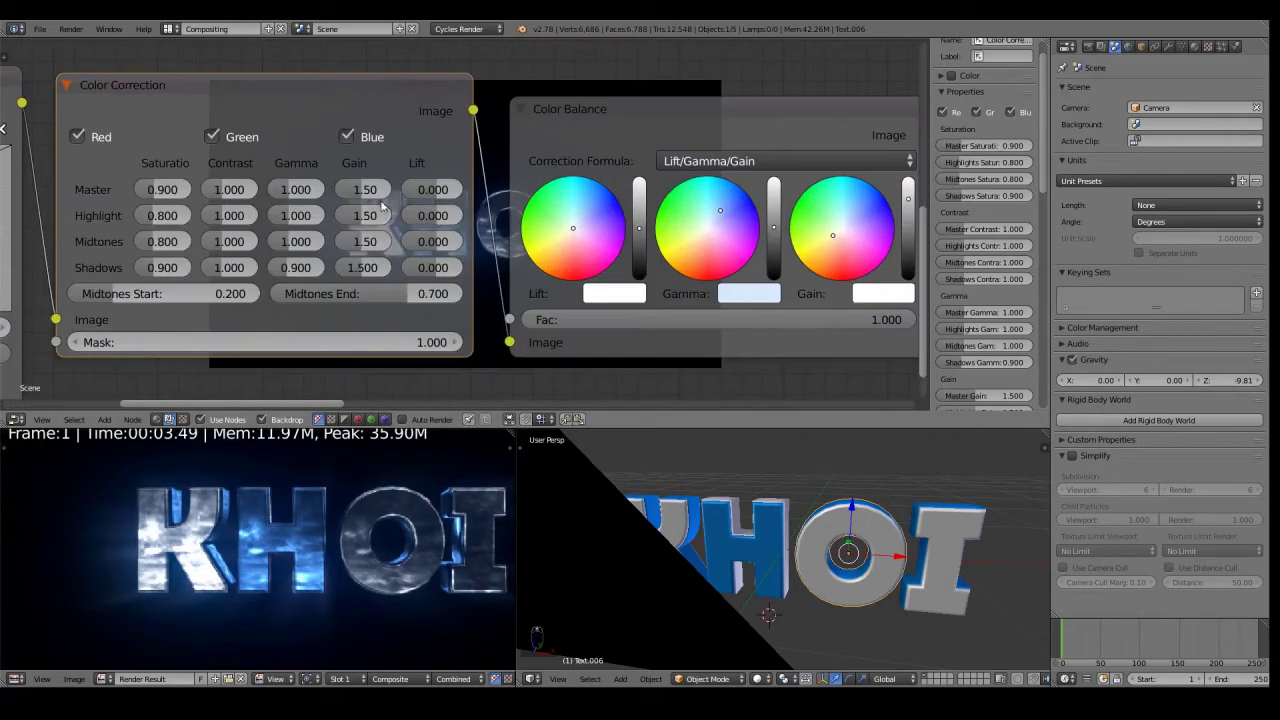
{"action": "type", "text": ".2"}
{"action": "key", "text": "Return"}
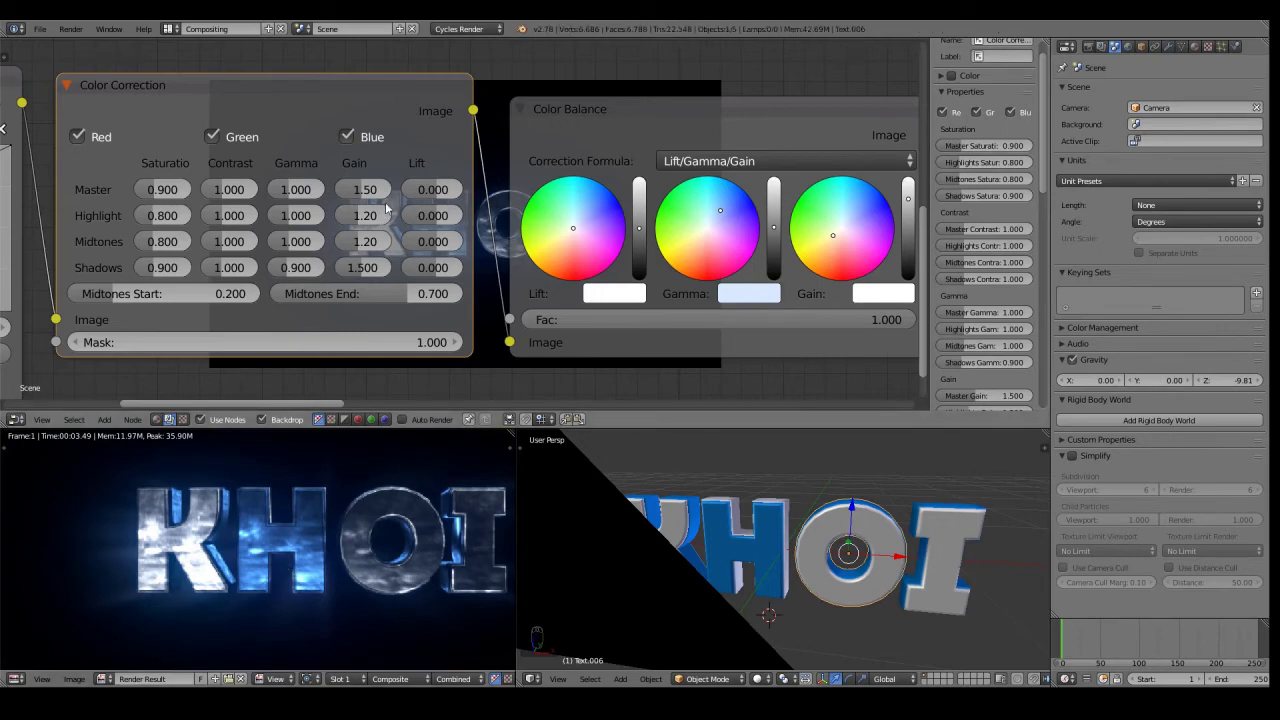
{"action": "type", "text": "1"}
{"action": "key", "text": "Return"}
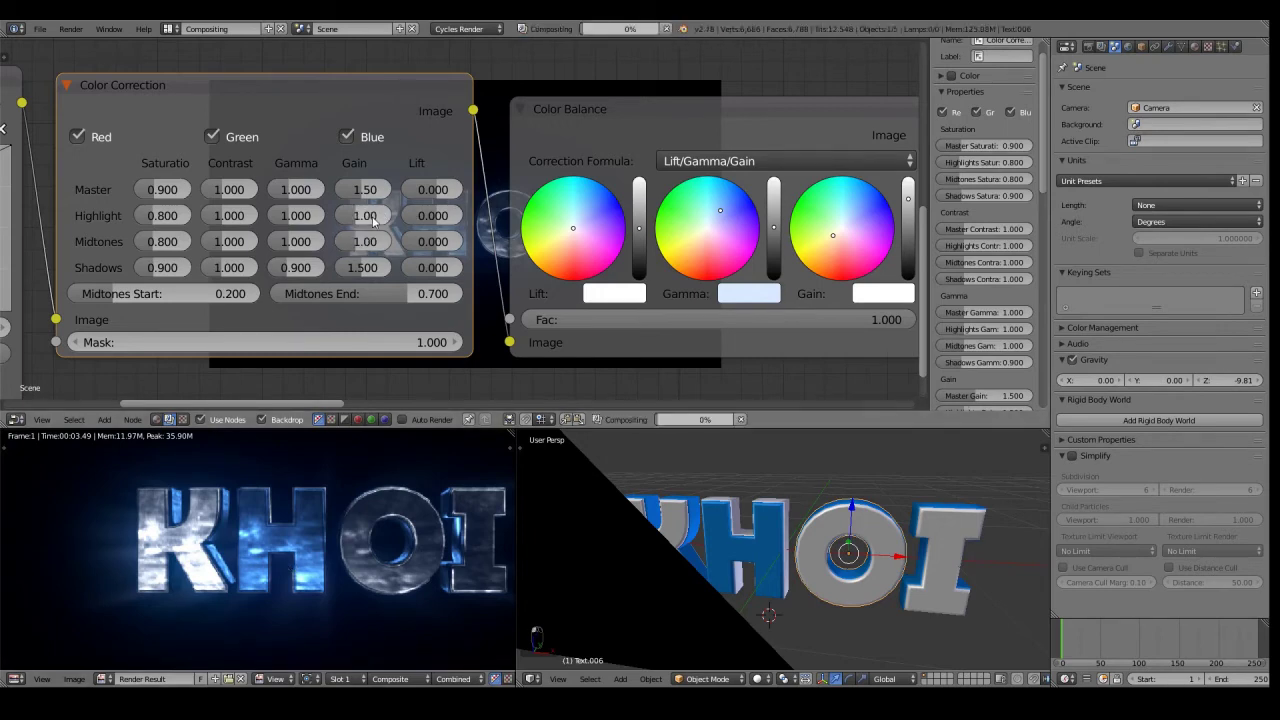
- Compare the result with the Highlights and Midtones gain at 1.50, and return both to 1.00
{"action": "scroll", "coordinate": [255, 545], "scroll_direction": "down", "scroll_amount": 2}
{"action": "scroll", "coordinate": [255, 545], "scroll_direction": "up", "scroll_amount": 2}
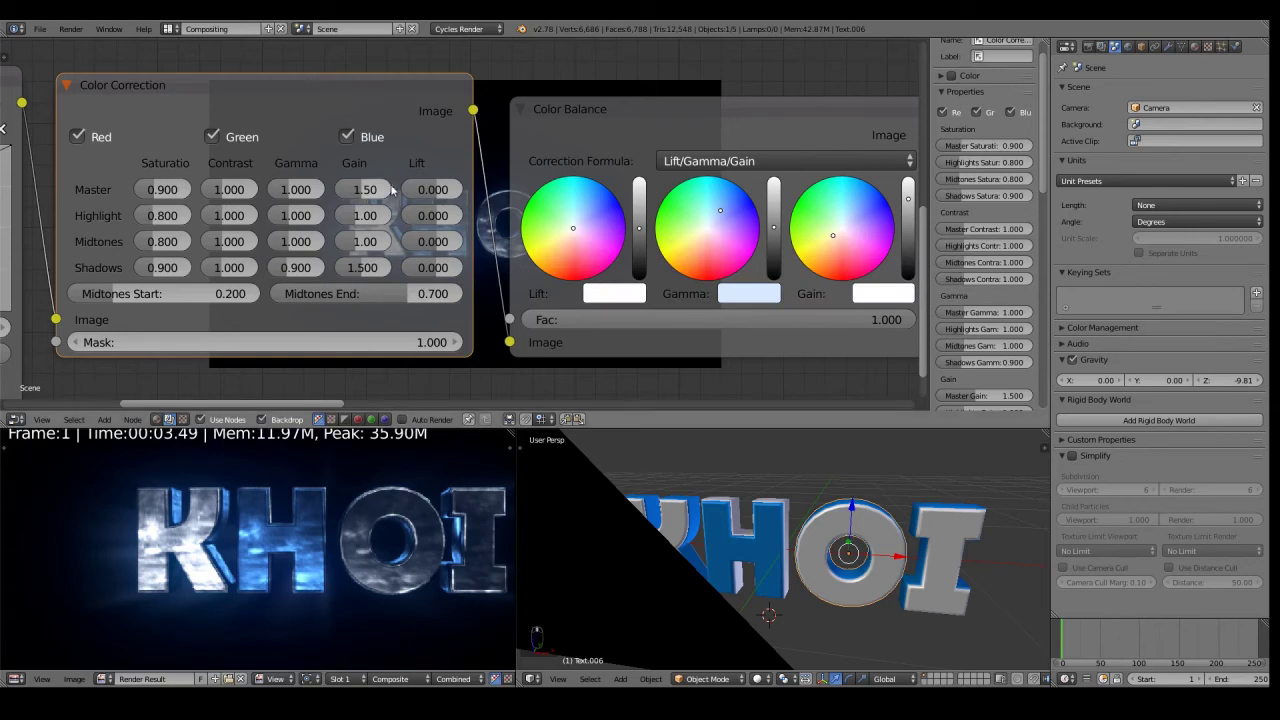
{"action": "left_click", "coordinate": [367, 216]}
{"action": "type", "text": "1.5"}
{"action": "key", "text": "Return"}
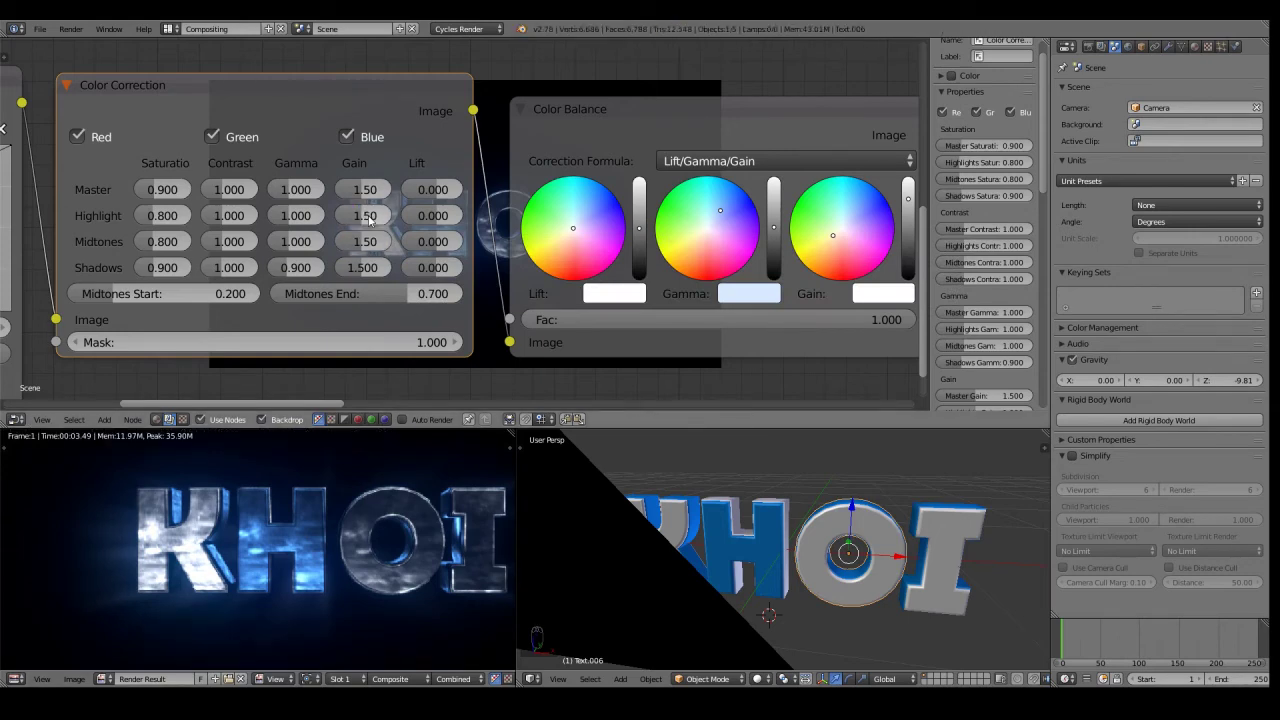
{"action": "type", "text": "1"}
{"action": "key", "text": "Return"}
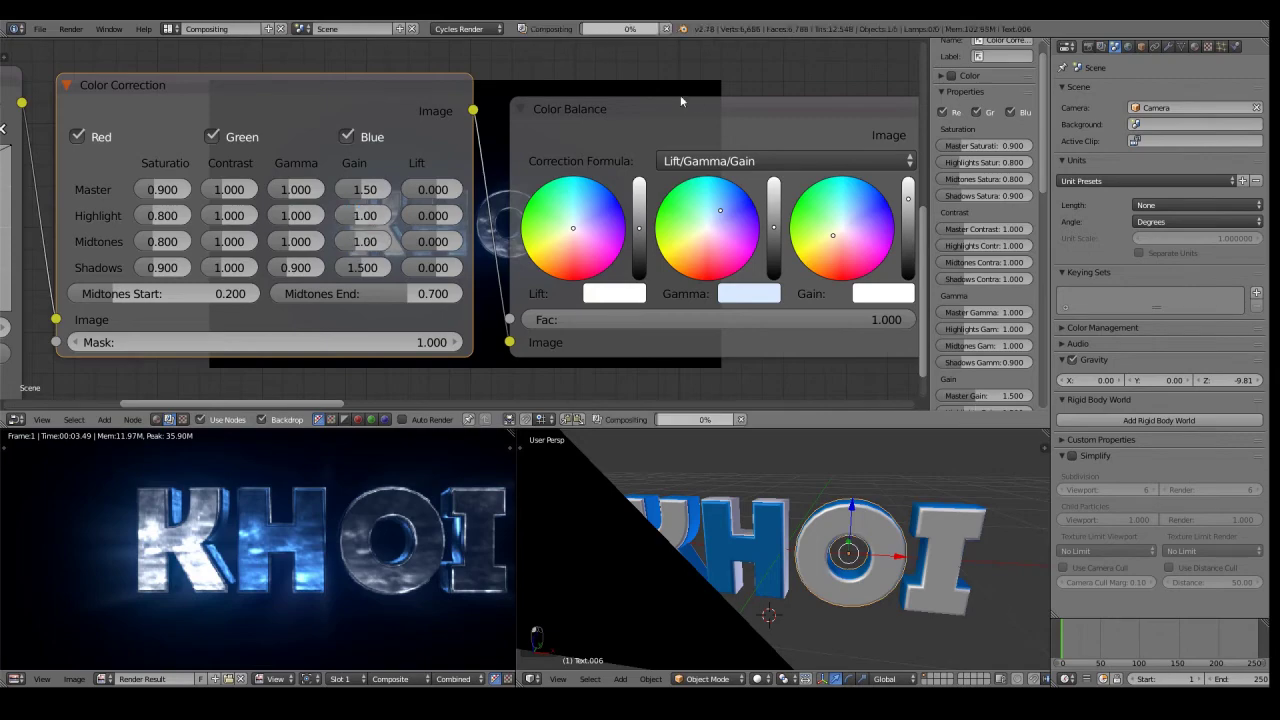
{"action": "scroll", "coordinate": [633, 112], "scroll_direction": "down", "scroll_amount": 7}
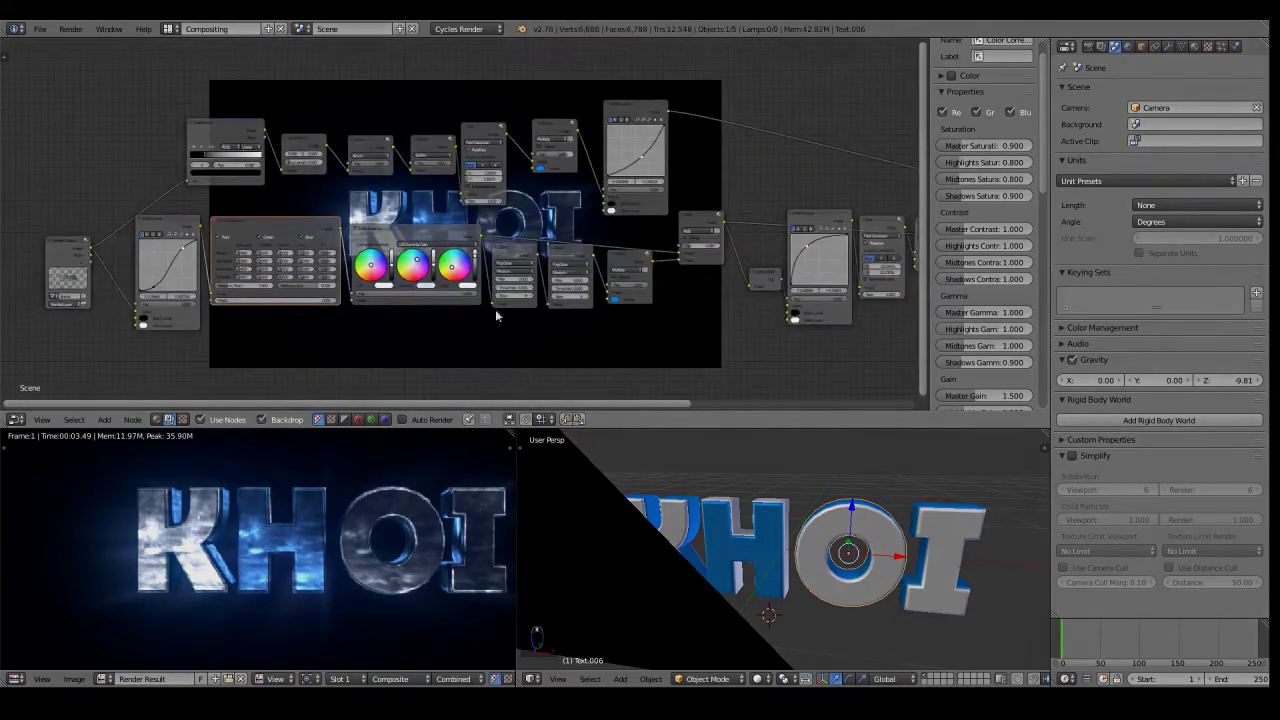
{"action": "scroll", "coordinate": [497, 316], "scroll_direction": "down", "scroll_amount": 3}
{"action": "scroll", "coordinate": [391, 517], "scroll_direction": "down", "scroll_amount": 3}
{"action": "scroll", "coordinate": [646, 203], "scroll_direction": "down", "scroll_amount": 5}
{"action": "middle_click_drag", "start_coordinate": [791, 153], "coordinate": [657, 166]}
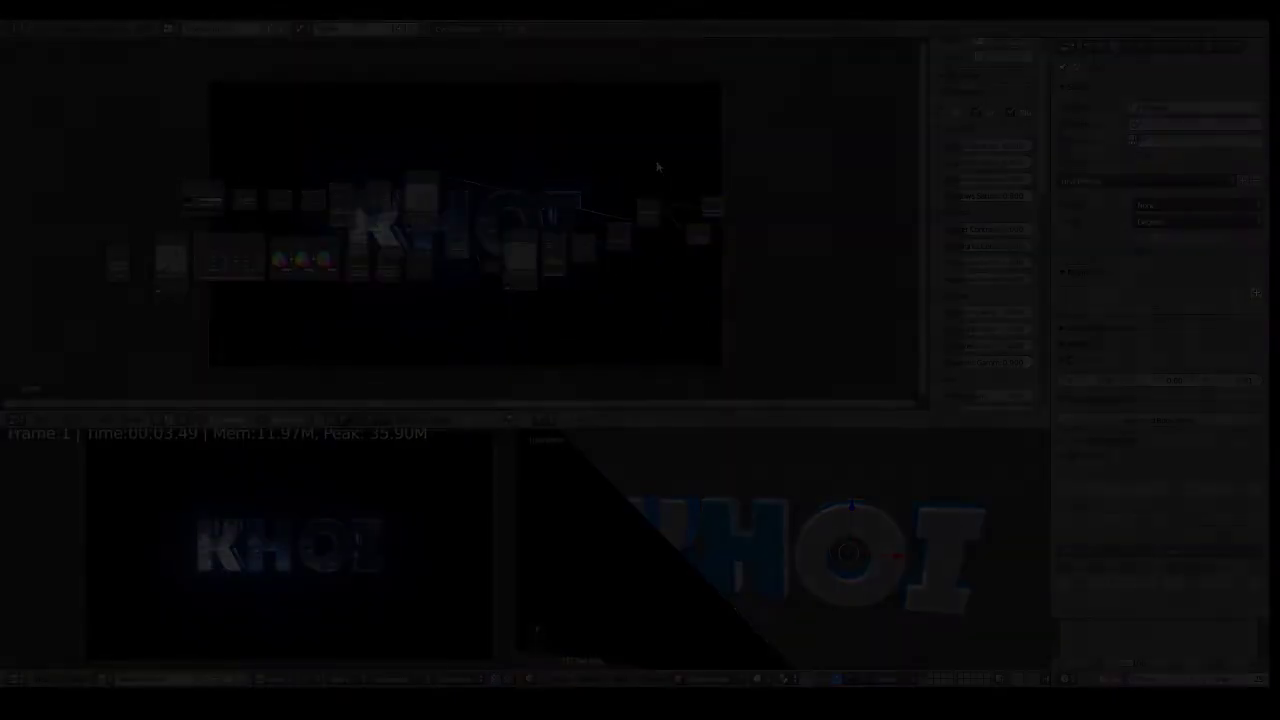